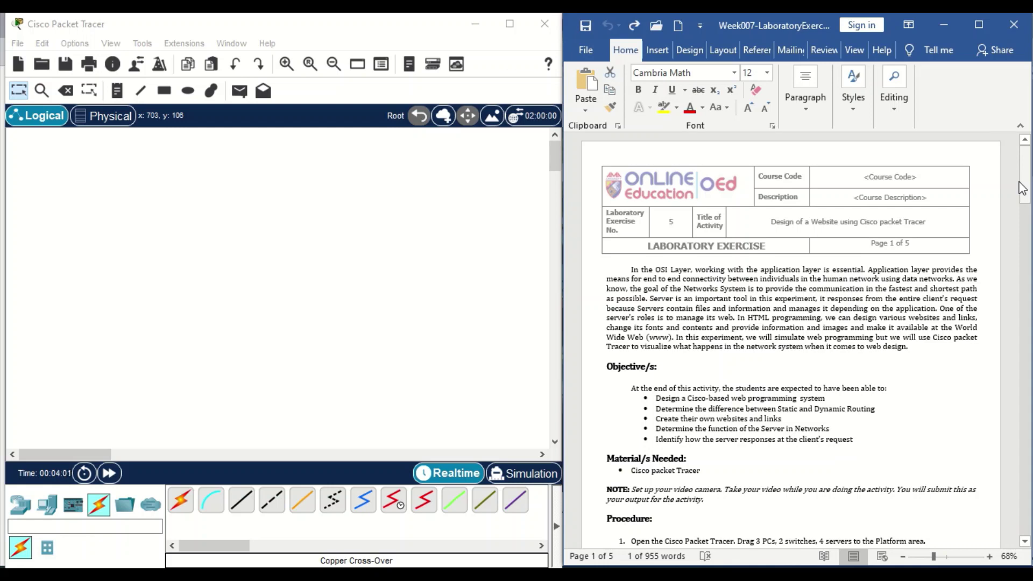
# - Place three PCs in a vertical column along the left edge of the logical workspace
pyautogui.moveTo(1022, 190); pyautogui.dragTo(1020, 223)
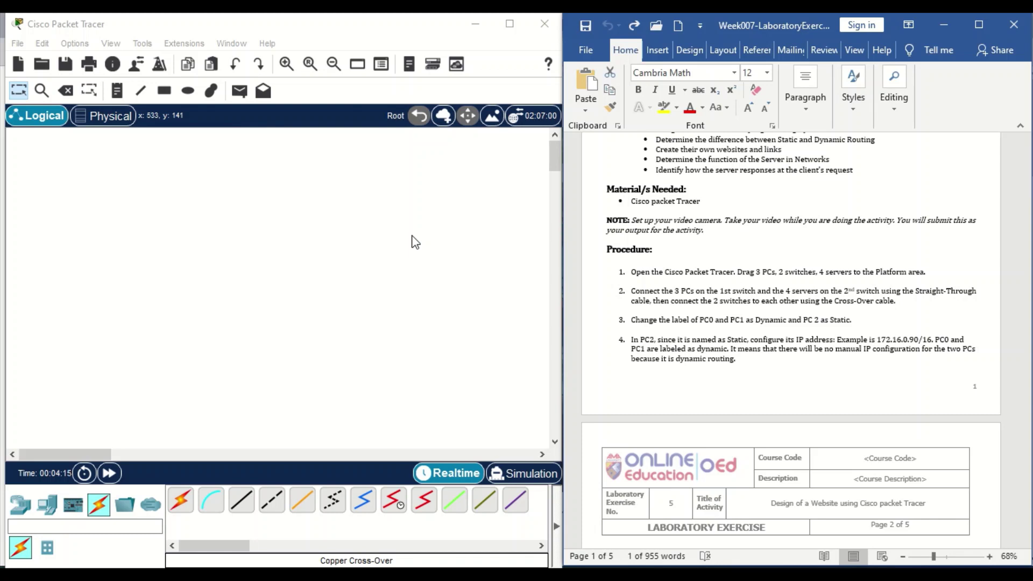
pyautogui.click(54, 510)
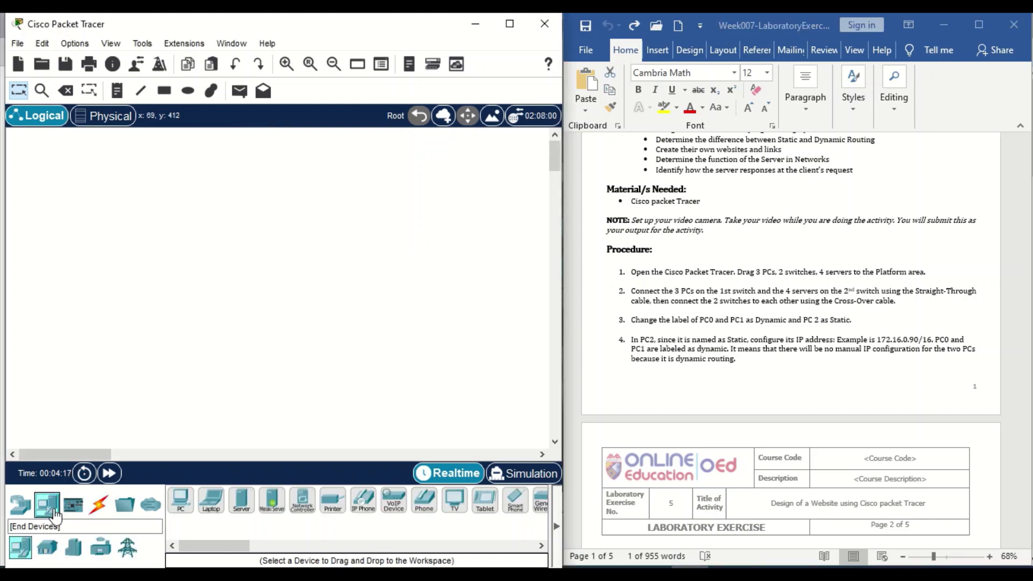
pyautogui.click(181, 500)
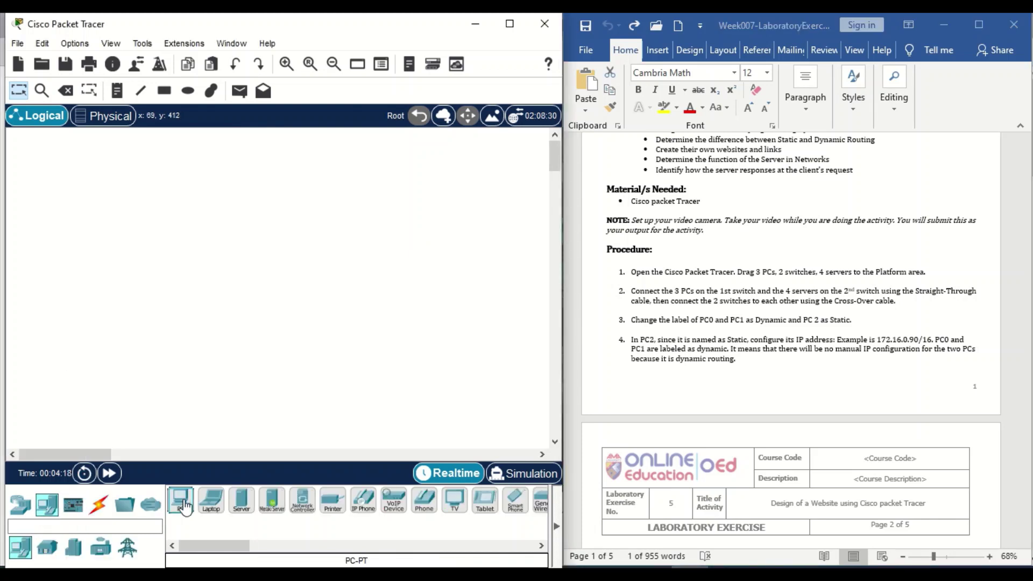
pyautogui.click(42, 156)
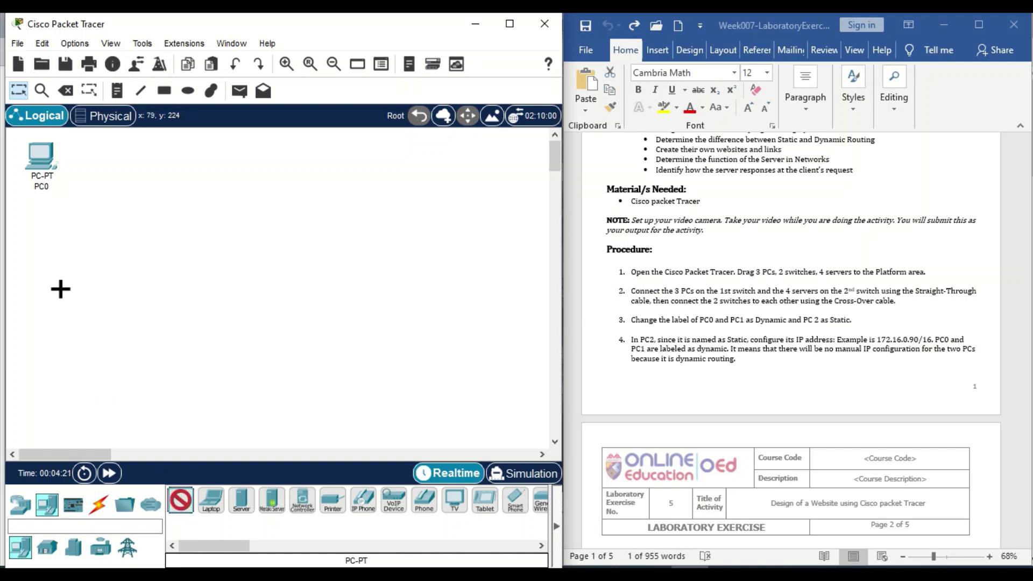
pyautogui.click(42, 254)
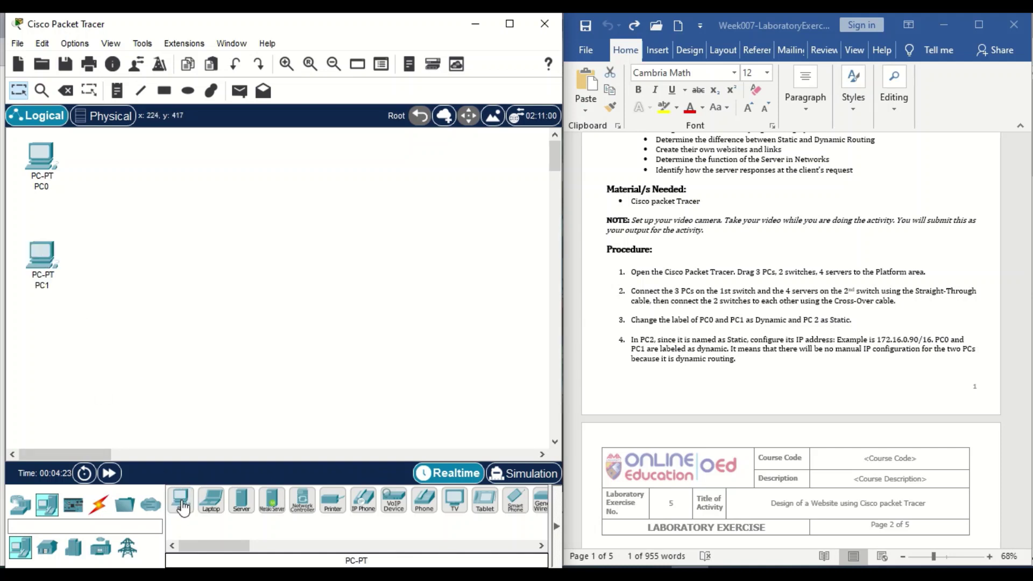
pyautogui.moveTo(182, 502); pyautogui.dragTo(89, 392)
pyautogui.moveTo(38, 363); pyautogui.dragTo(38, 363)
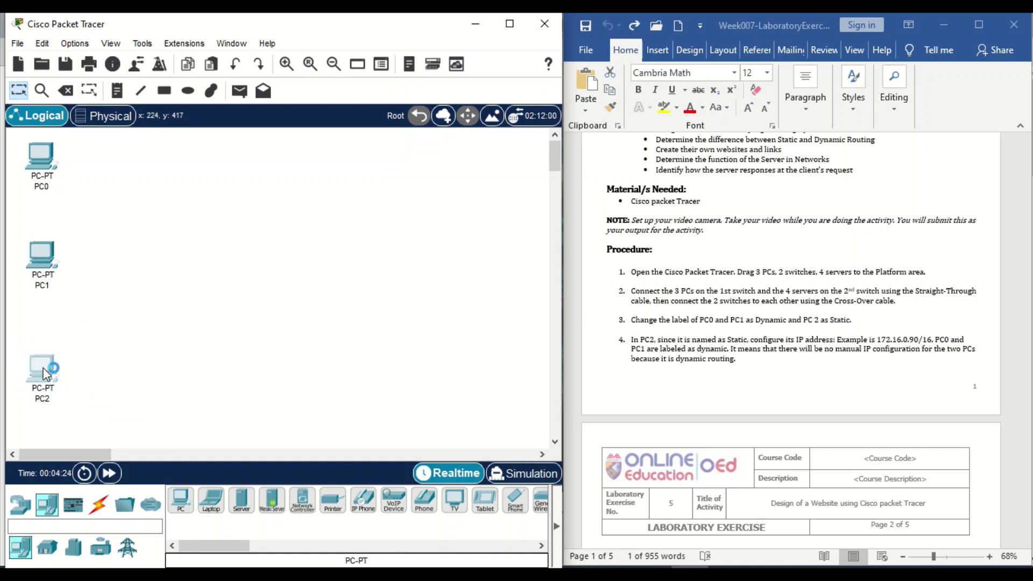
pyautogui.click(41, 366)
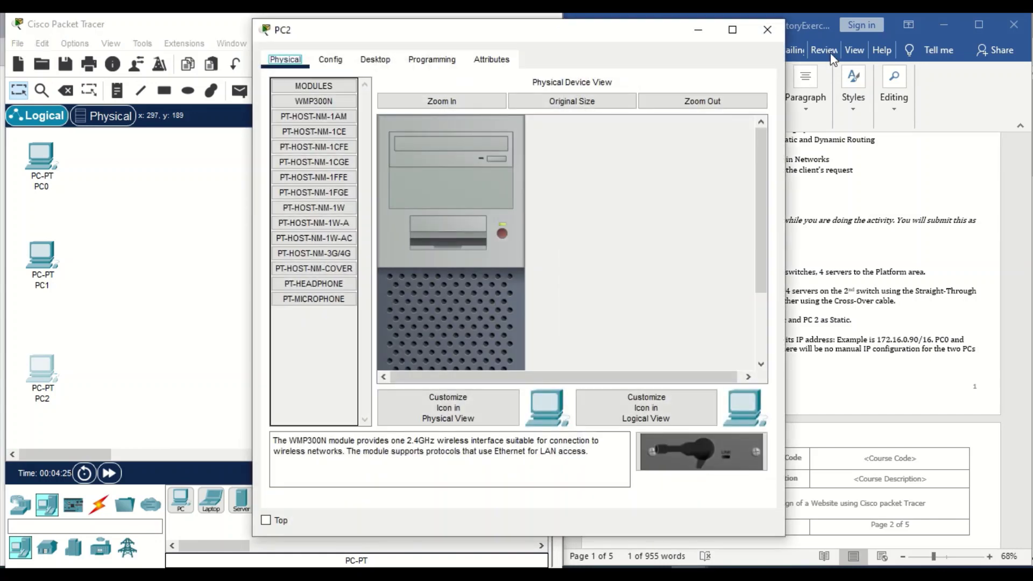
pyautogui.click(768, 30)
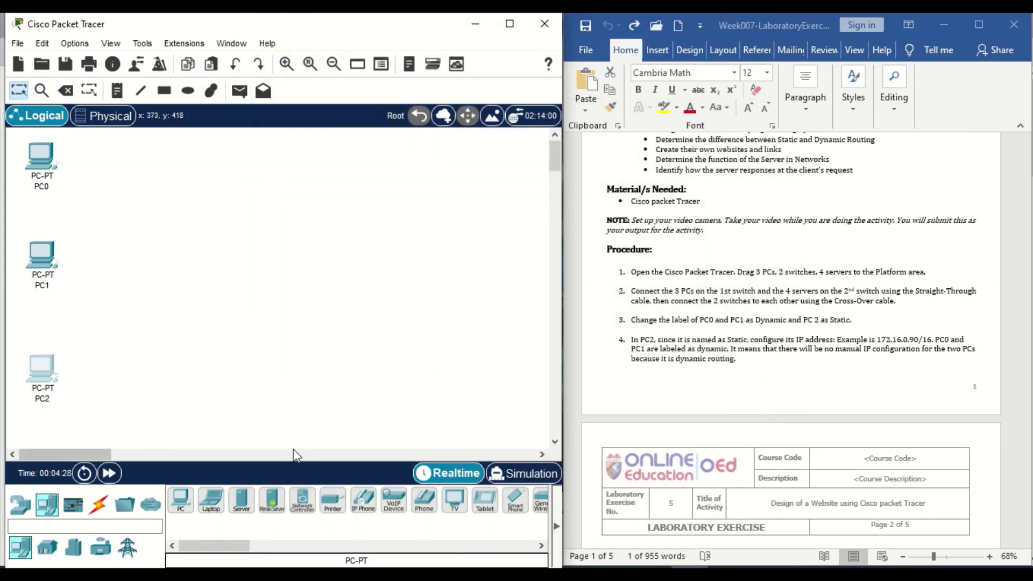
# - Add two 2960 switches side by side to the right of the middle PC
pyautogui.click(23, 504)
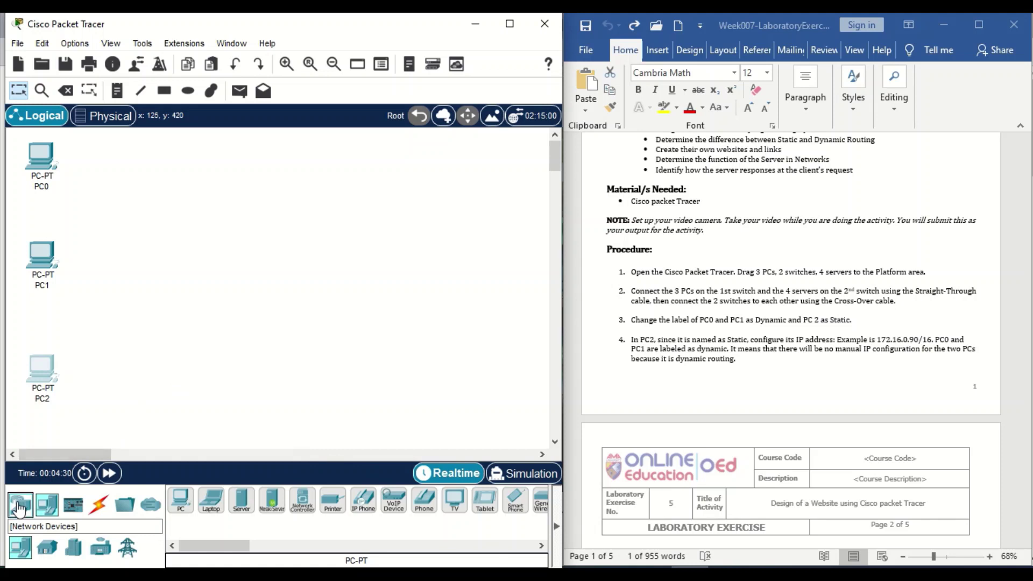
pyautogui.click(47, 548)
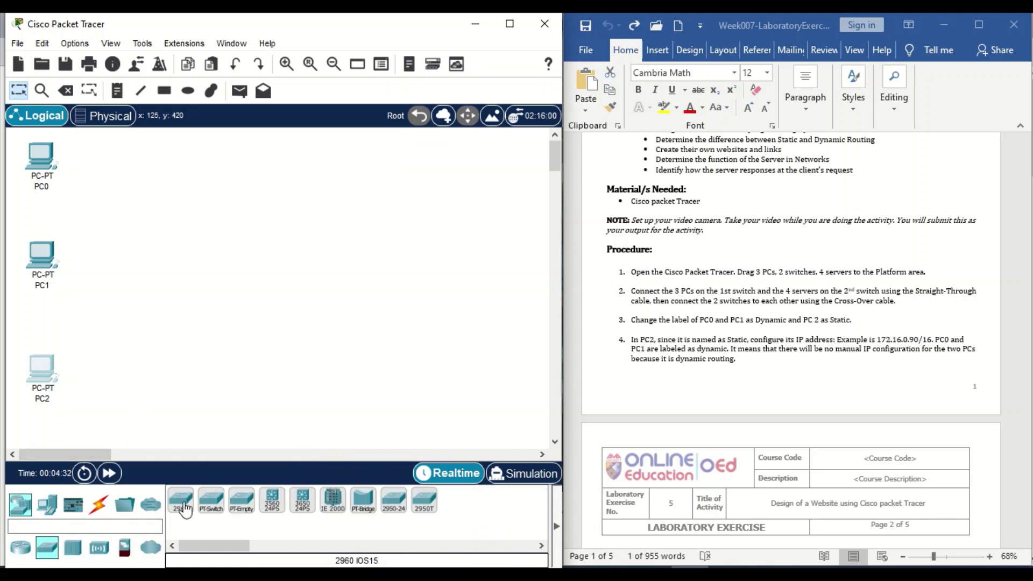
pyautogui.click(181, 500)
pyautogui.click(134, 266)
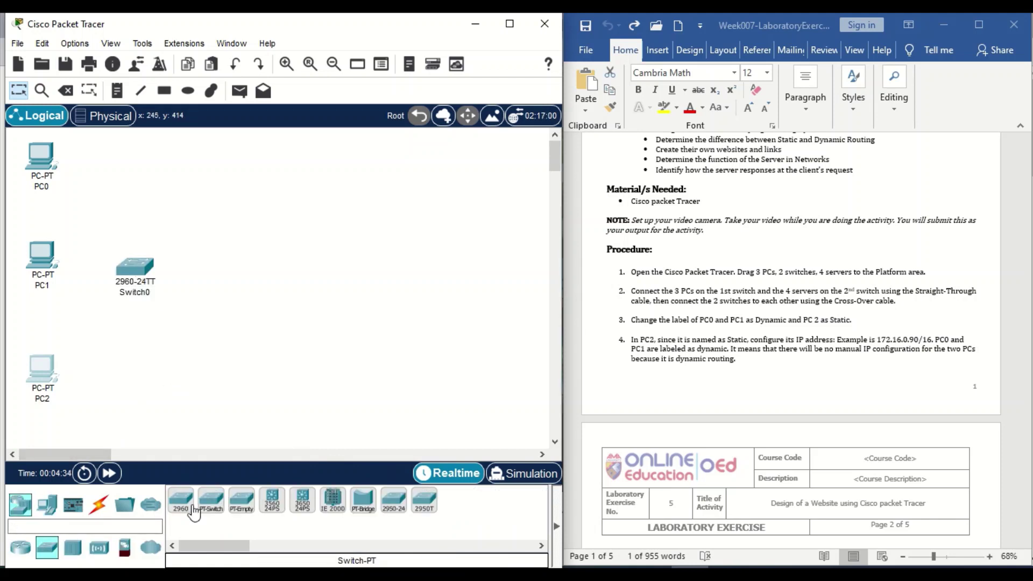
pyautogui.moveTo(181, 509); pyautogui.dragTo(251, 280)
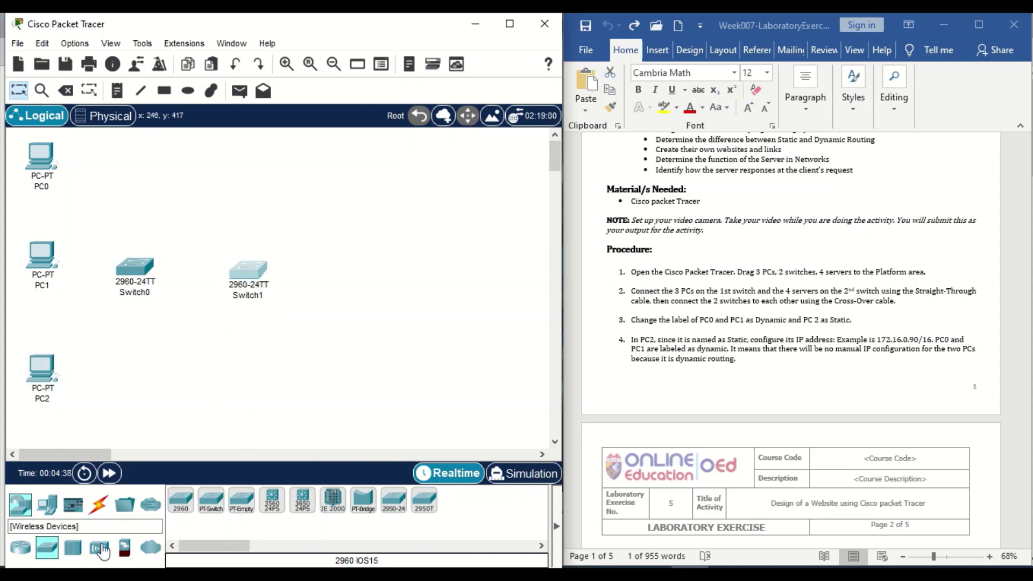
# - Add four servers around the second switch: one above, one below, one to its lower right and one to its upper right
pyautogui.click(47, 505)
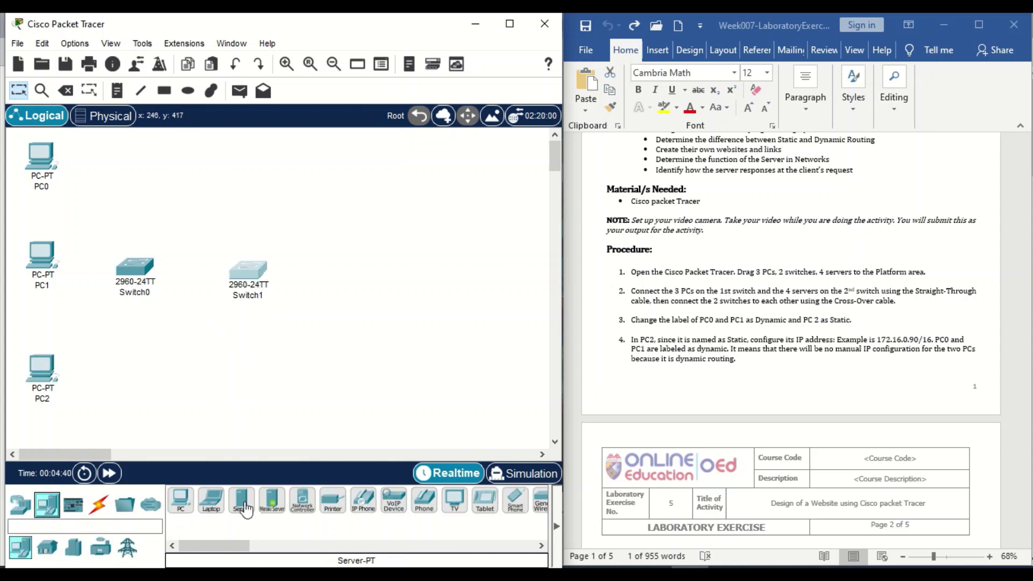
pyautogui.click(250, 511)
pyautogui.click(249, 168)
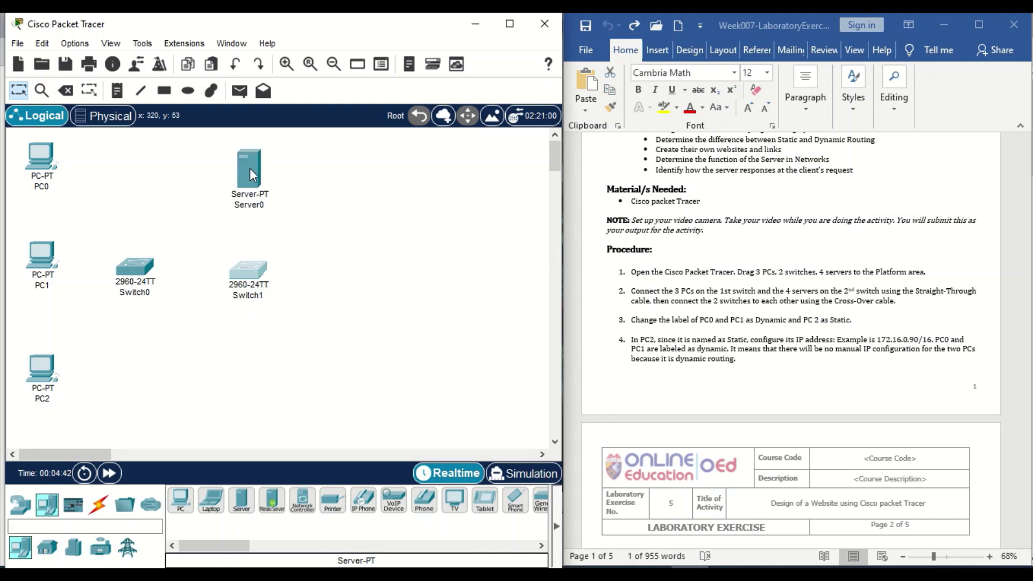
pyautogui.moveTo(241, 500); pyautogui.dragTo(248, 387)
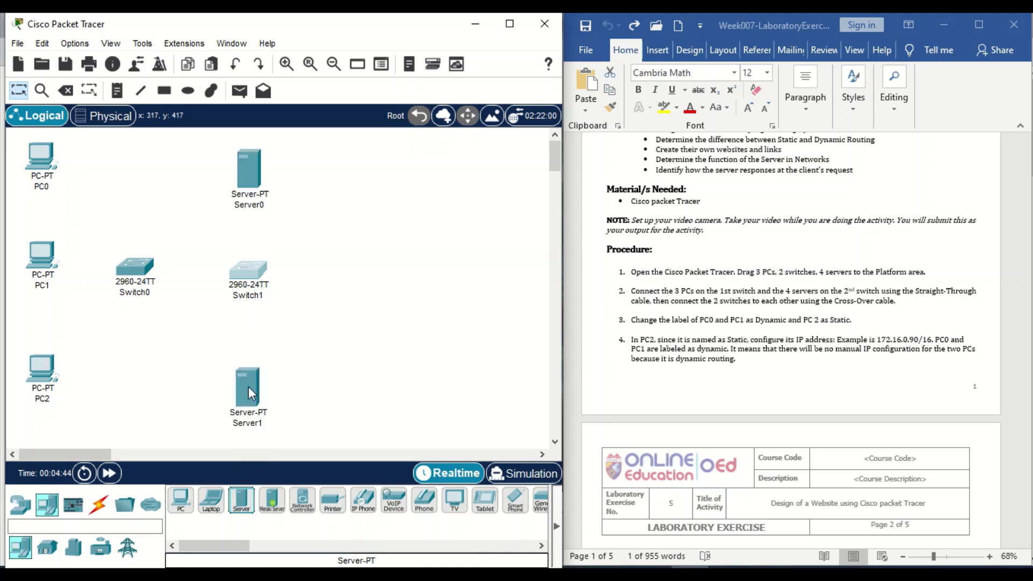
pyautogui.moveTo(240, 503); pyautogui.dragTo(380, 377)
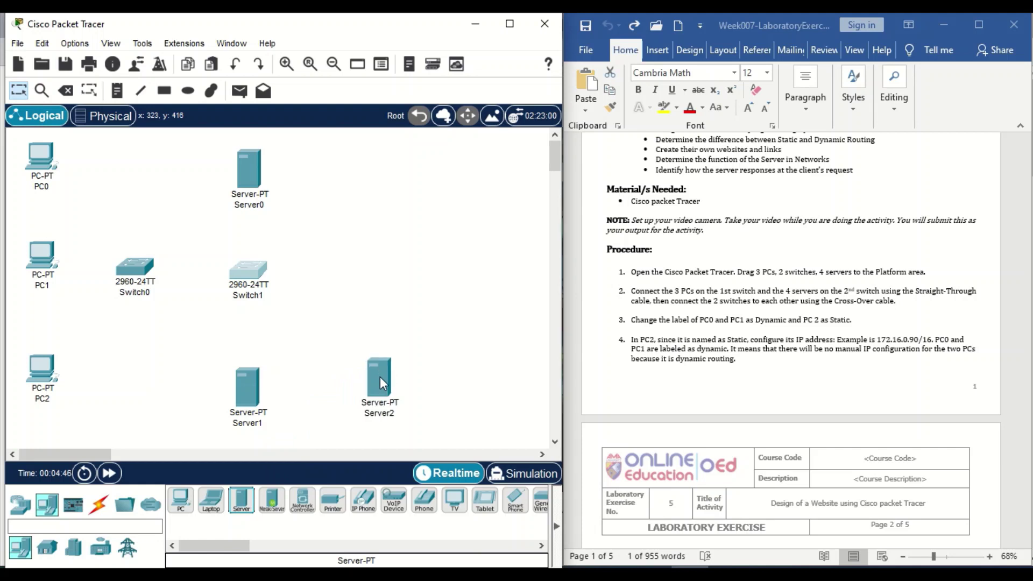
pyautogui.click(242, 508)
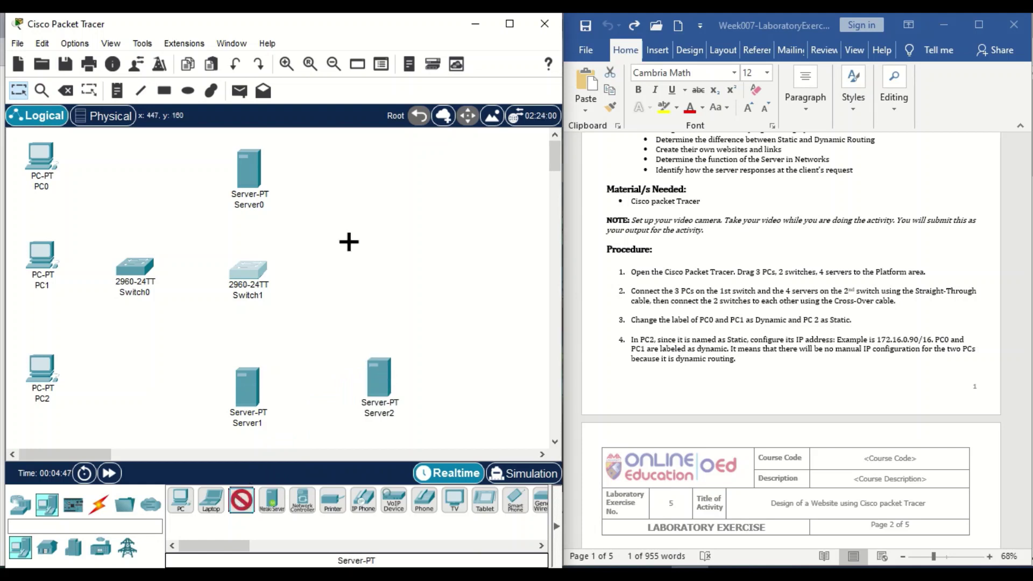
pyautogui.click(359, 208)
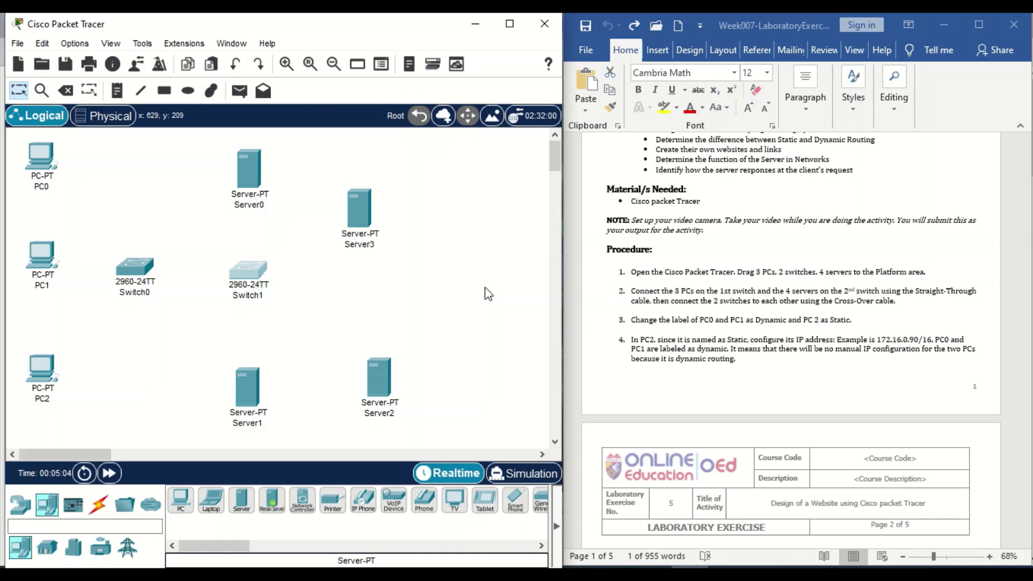
# - Connect PC2's FastEthernet0 to Switch0's FastEthernet0/1 with a copper straight-through cable
pyautogui.click(103, 513)
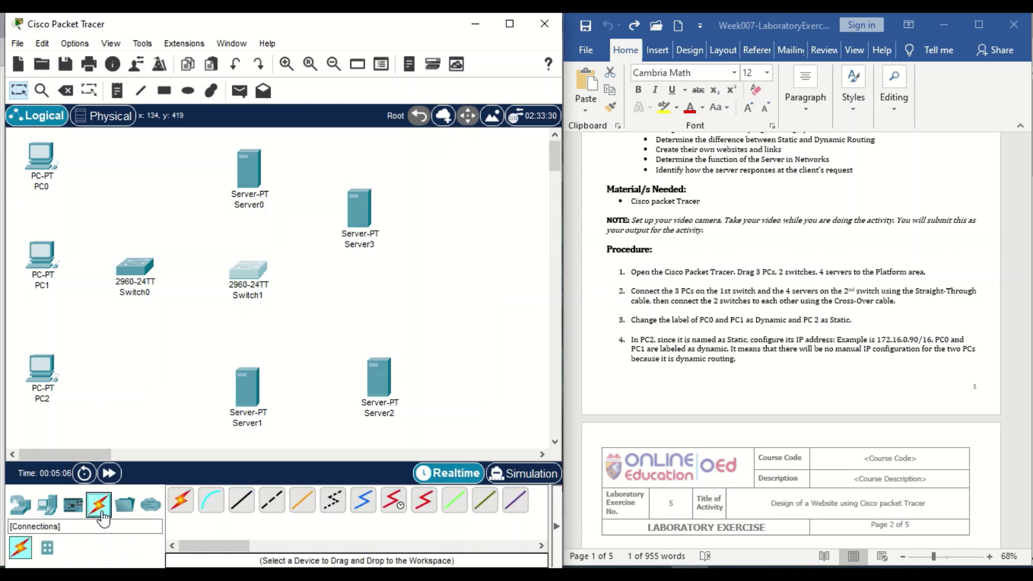
pyautogui.click(244, 502)
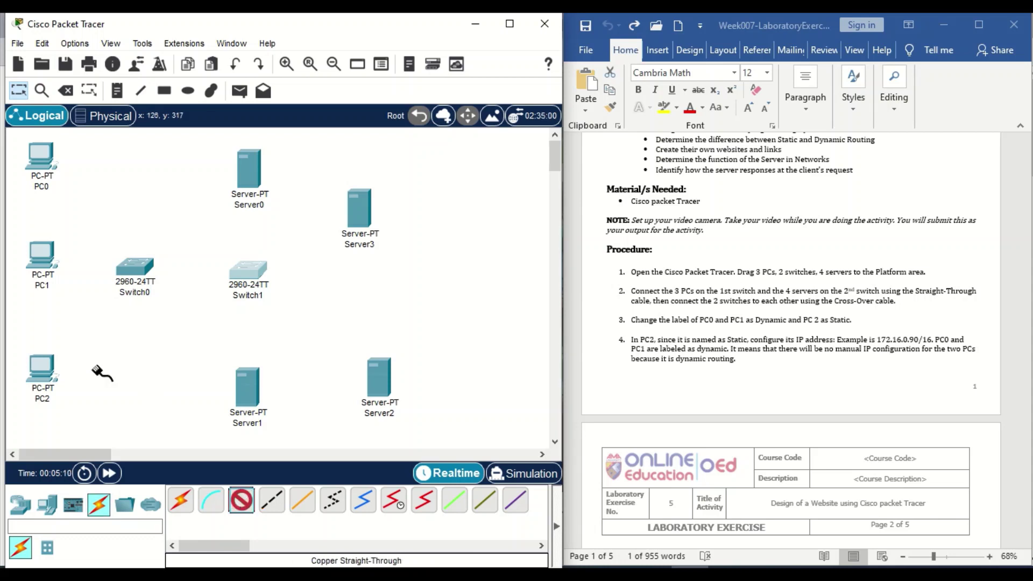
pyautogui.click(42, 371)
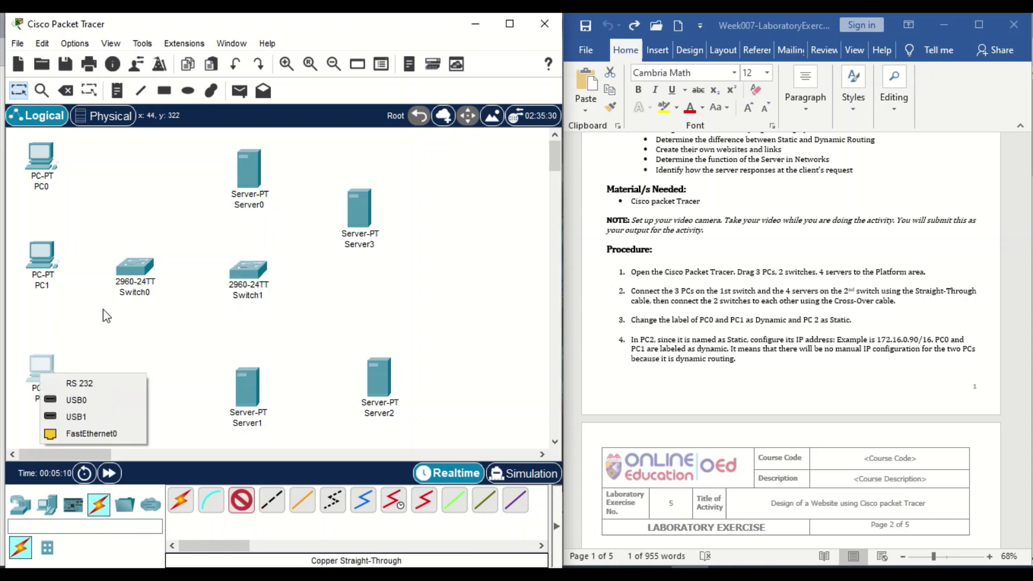
pyautogui.click(82, 439)
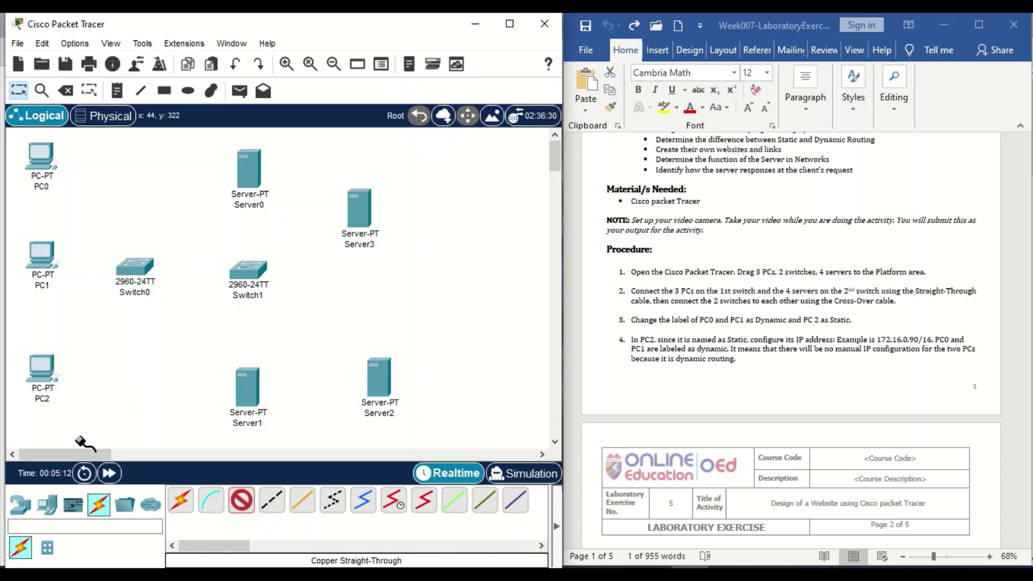
pyautogui.click(134, 275)
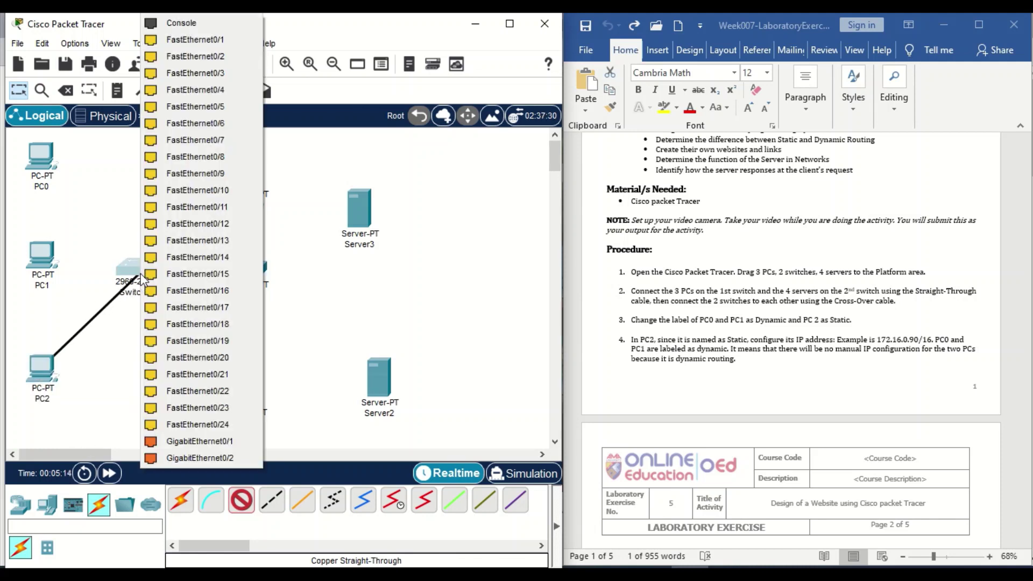
pyautogui.click(227, 40)
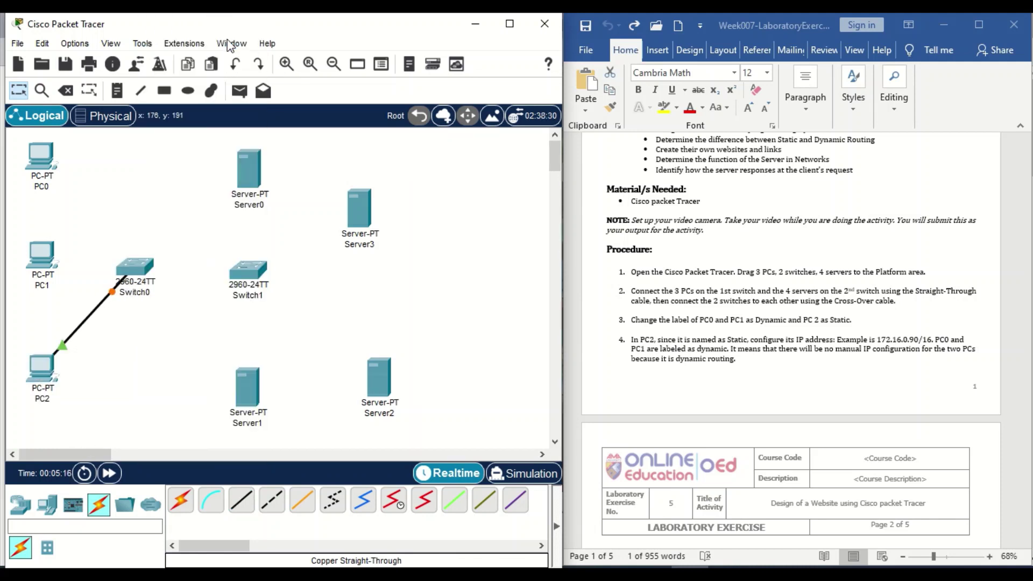
# - Connect PC1's FastEthernet0 to Switch0's FastEthernet0/2 with a copper straight-through cable
pyautogui.click(241, 500)
pyautogui.click(39, 256)
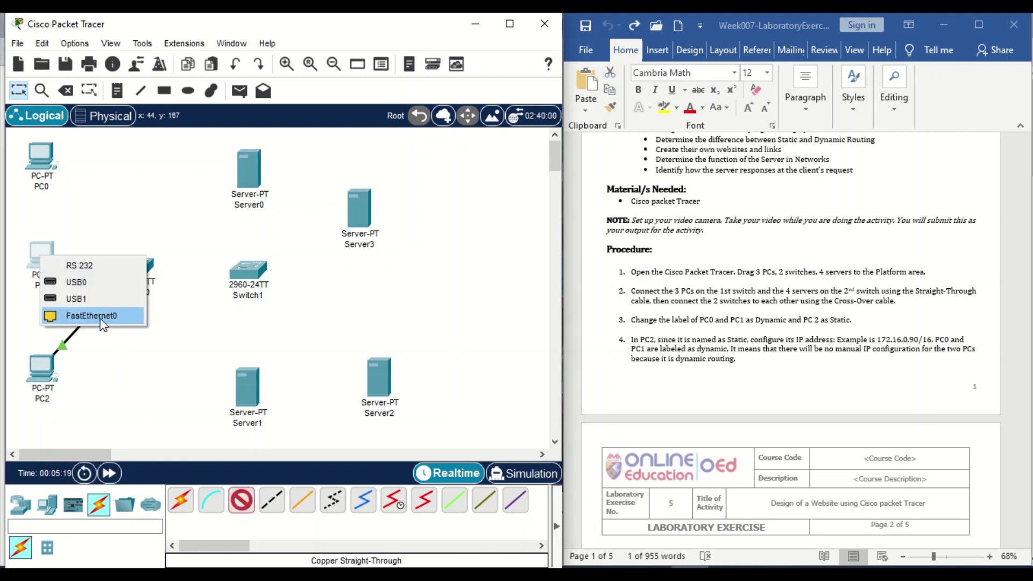
pyautogui.click(92, 316)
pyautogui.click(129, 268)
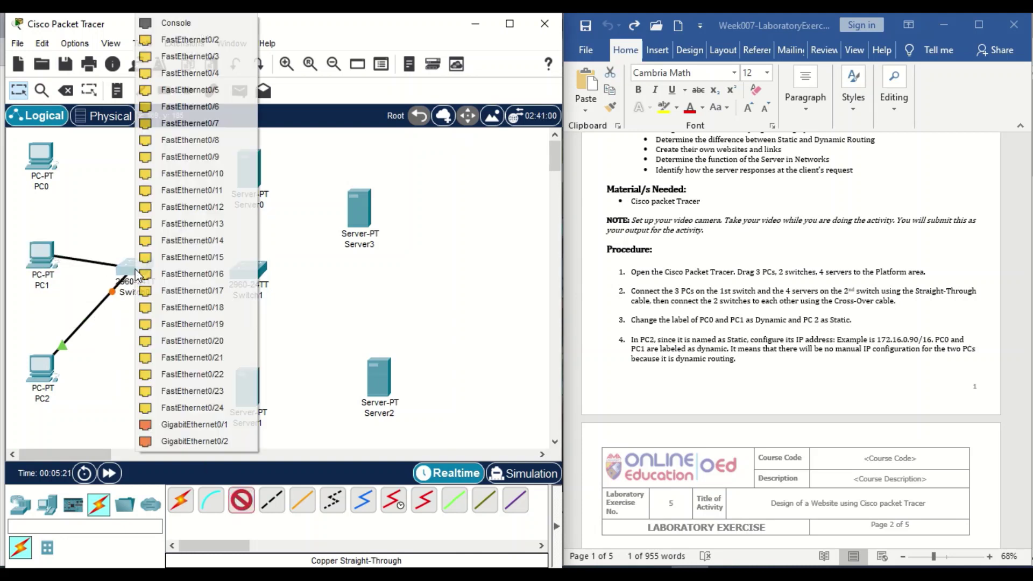
pyautogui.click(213, 39)
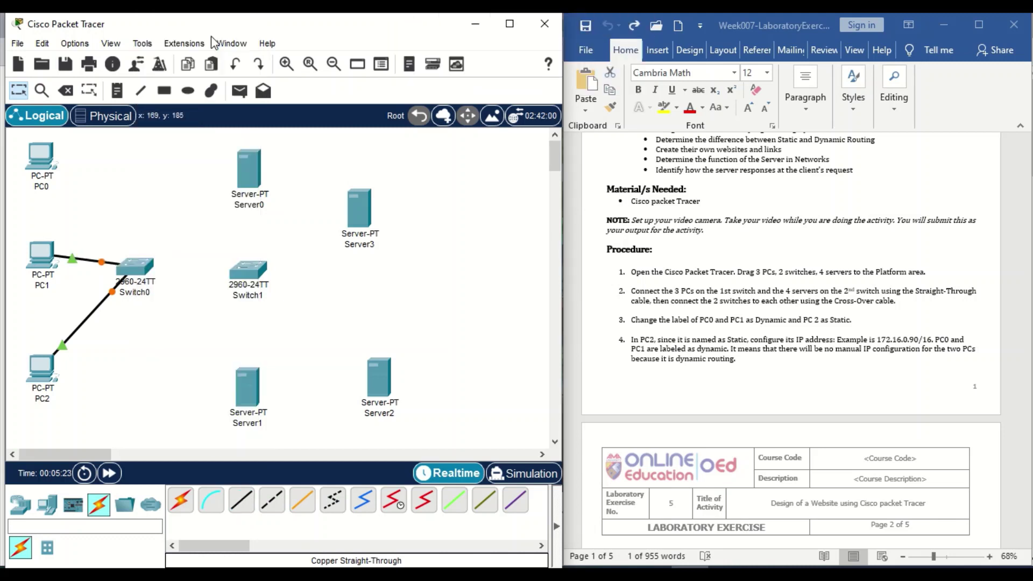
# - Connect PC0's FastEthernet0 to Switch0's FastEthernet0/3 with a copper straight-through cable, and nudge Switch0 slightly up and to the right
pyautogui.click(242, 500)
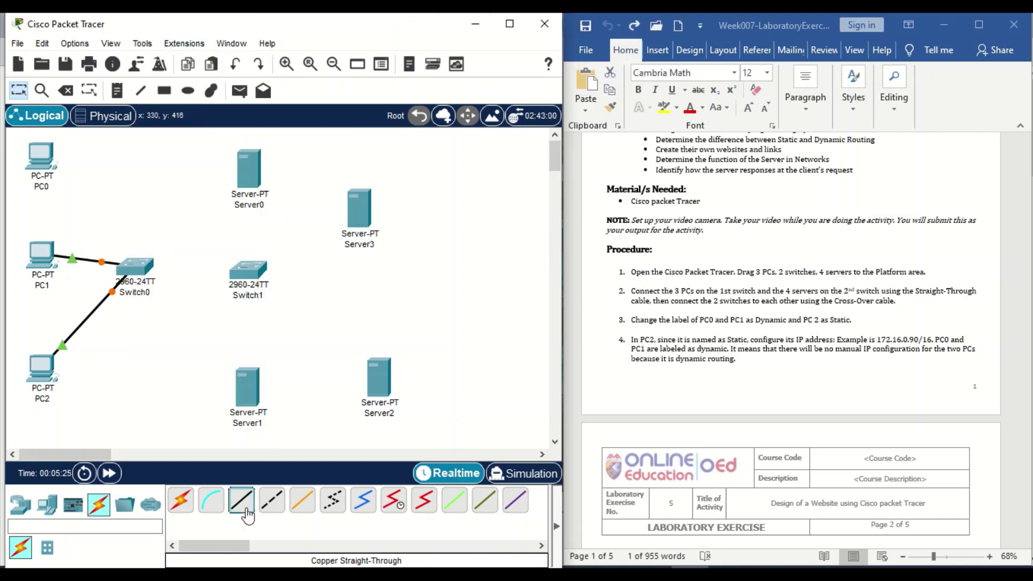
pyautogui.click(42, 159)
pyautogui.click(102, 216)
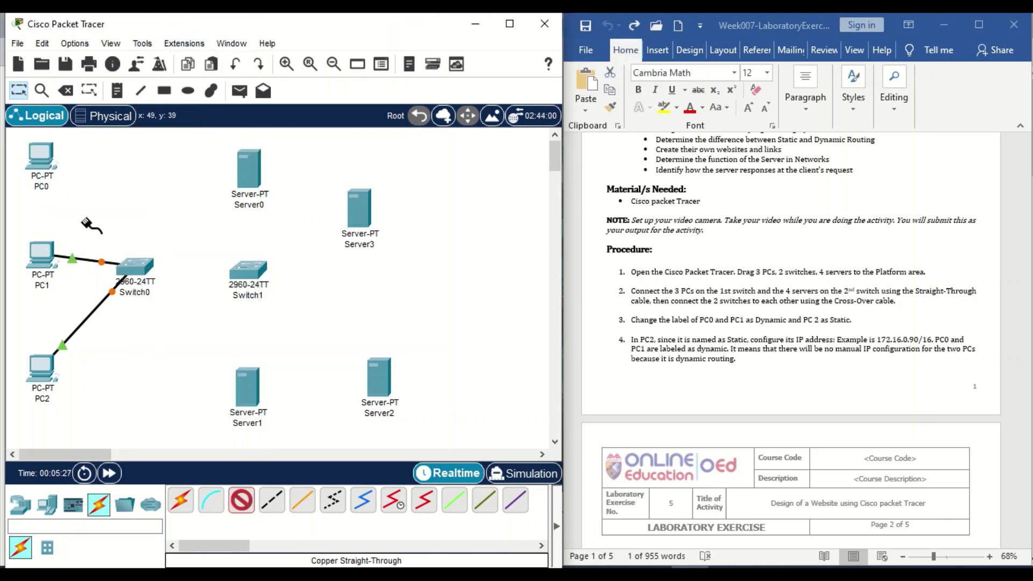
pyautogui.click(135, 271)
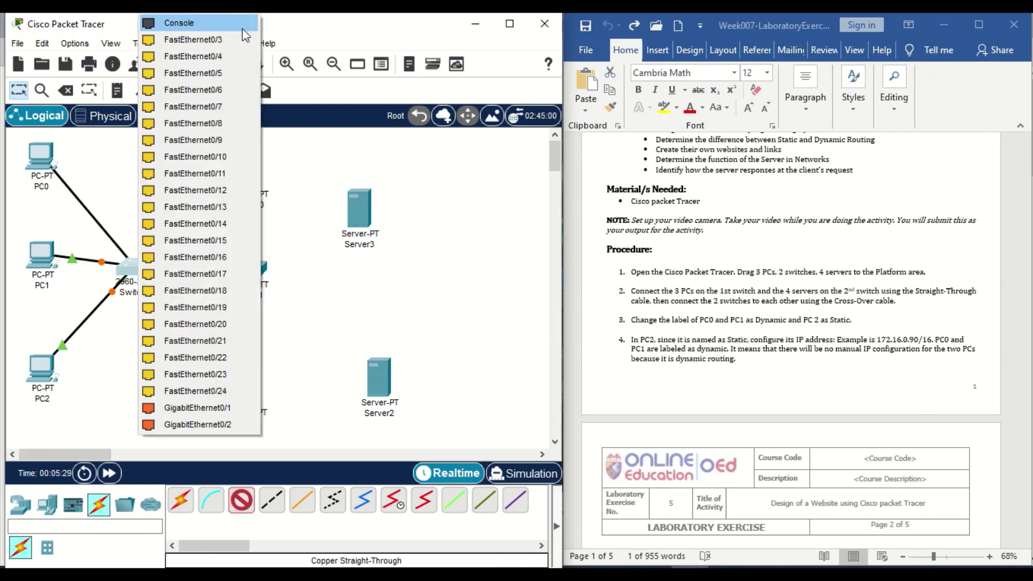
pyautogui.click(224, 41)
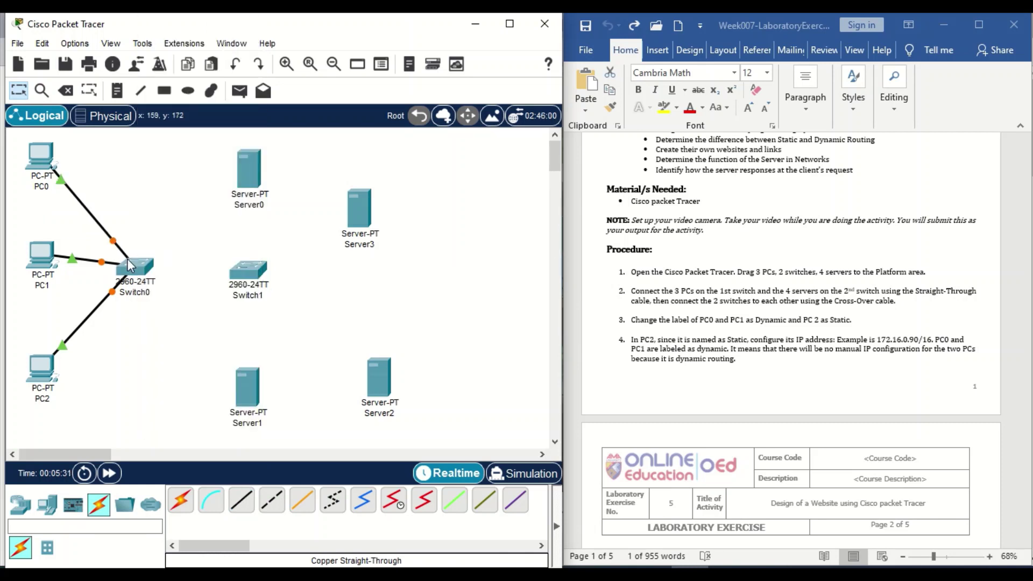
pyautogui.moveTo(131, 271); pyautogui.dragTo(137, 264)
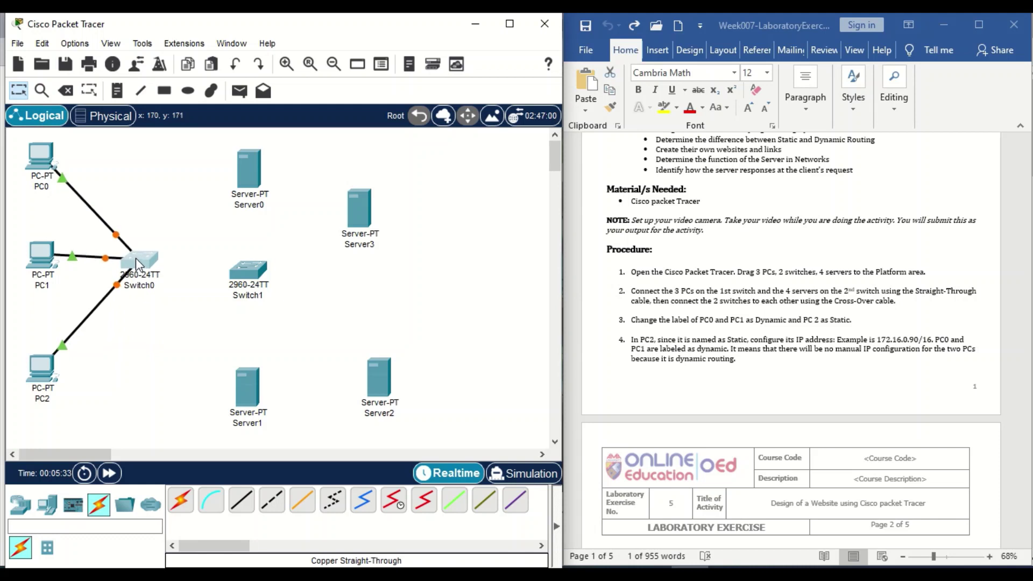
# - Connect Server0's FastEthernet0 to Switch1's FastEthernet0/1 with a copper straight-through cable
pyautogui.click(241, 500)
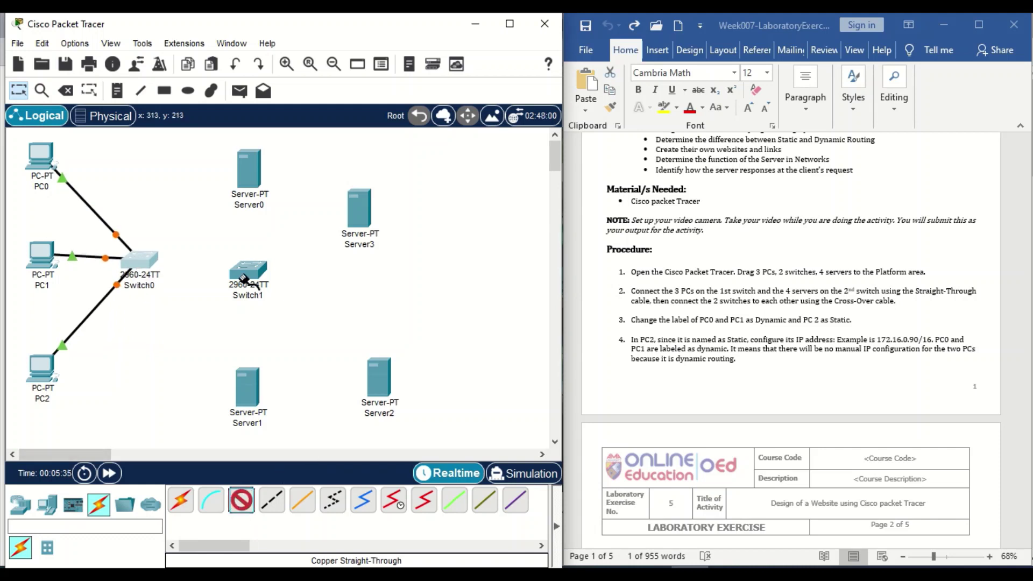
pyautogui.click(254, 175)
pyautogui.click(273, 181)
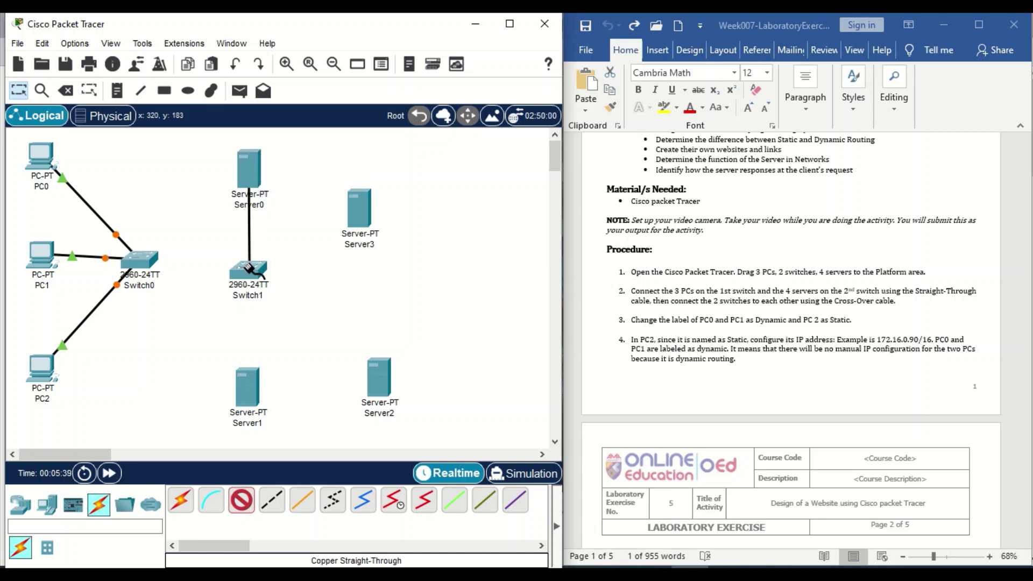
pyautogui.click(249, 275)
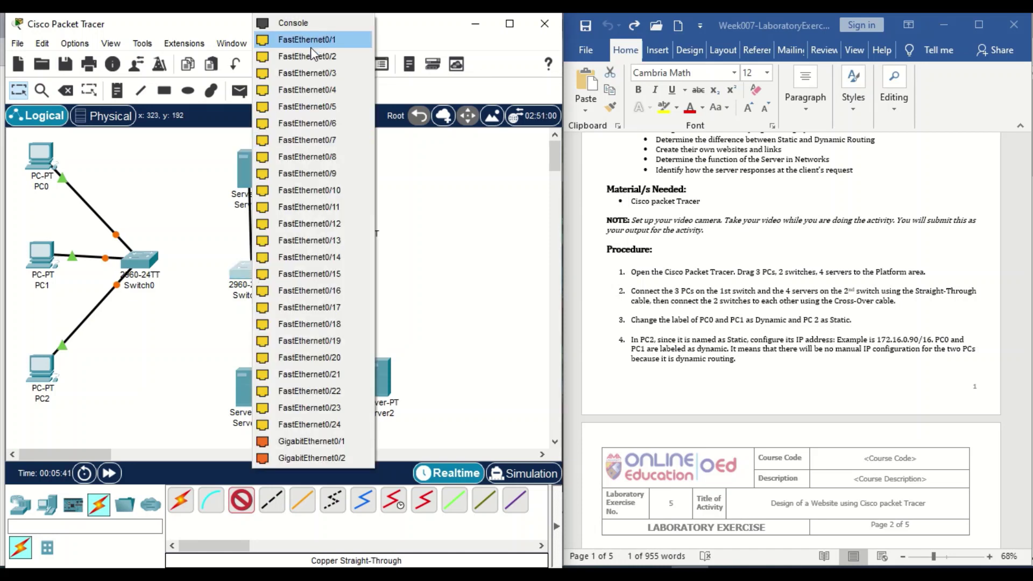
pyautogui.click(325, 41)
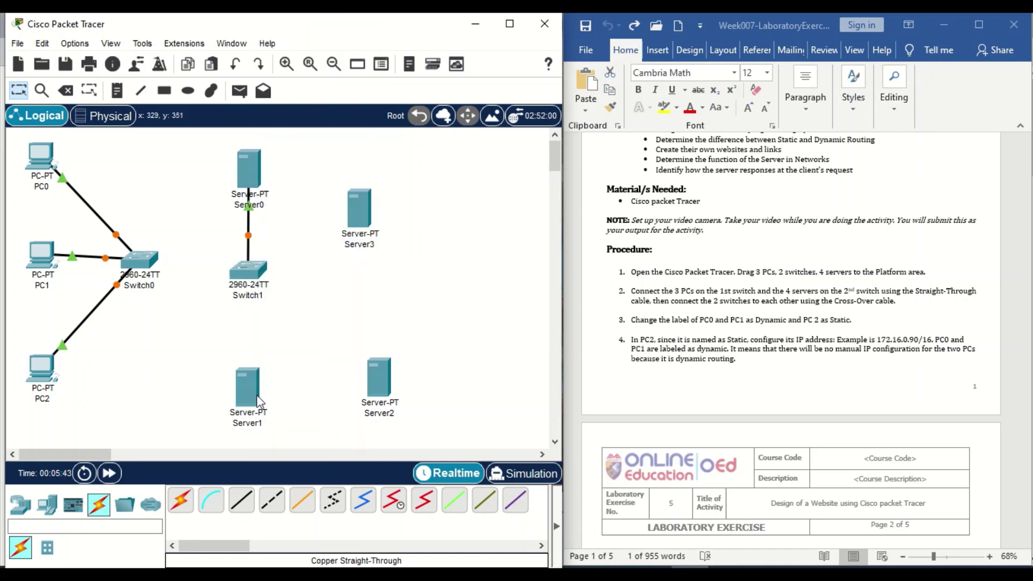
# - Connect Switch1's FastEthernet0/2 to Server1's FastEthernet0 with a copper straight-through cable
pyautogui.click(241, 503)
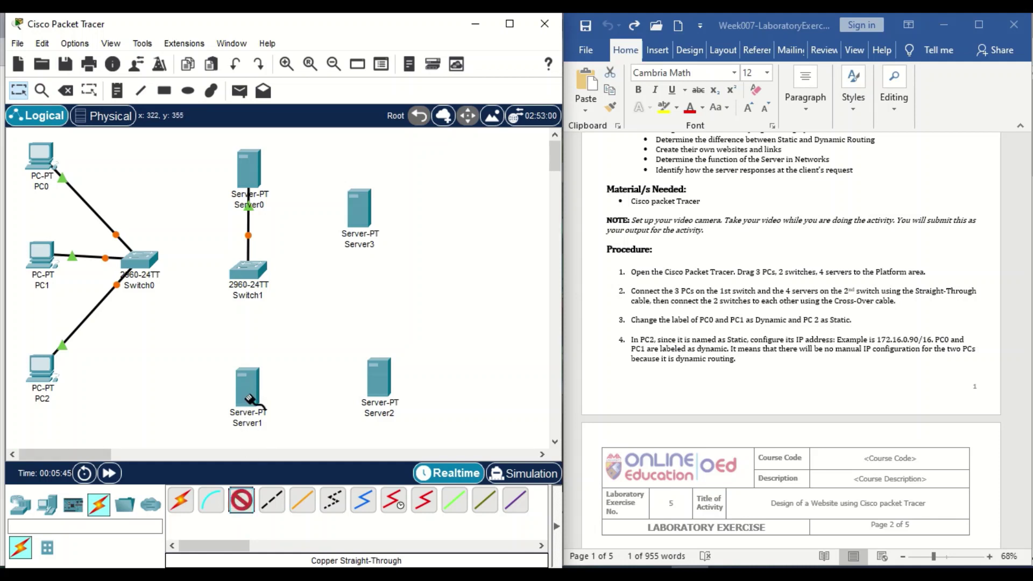
pyautogui.click(248, 271)
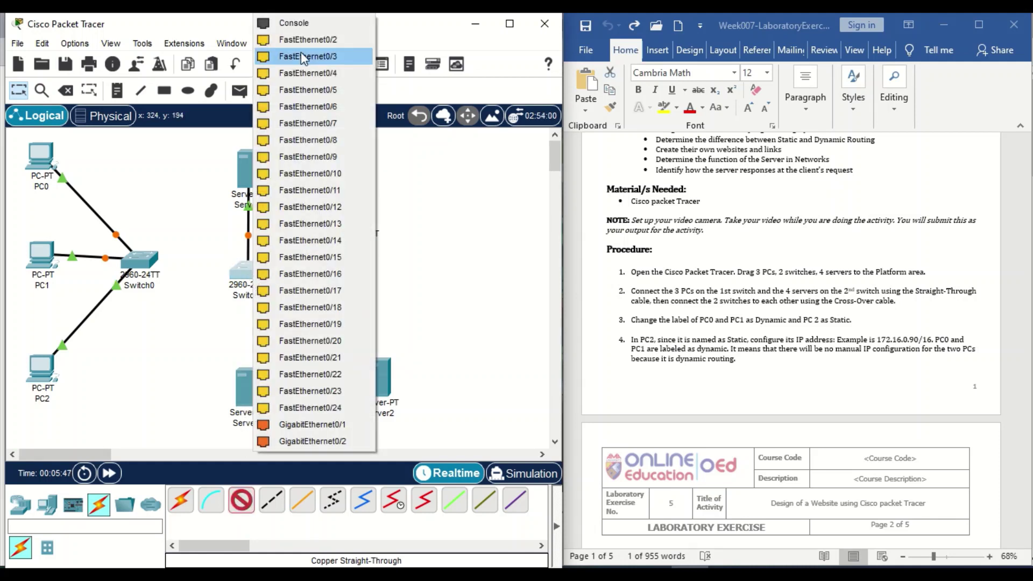
pyautogui.click(311, 40)
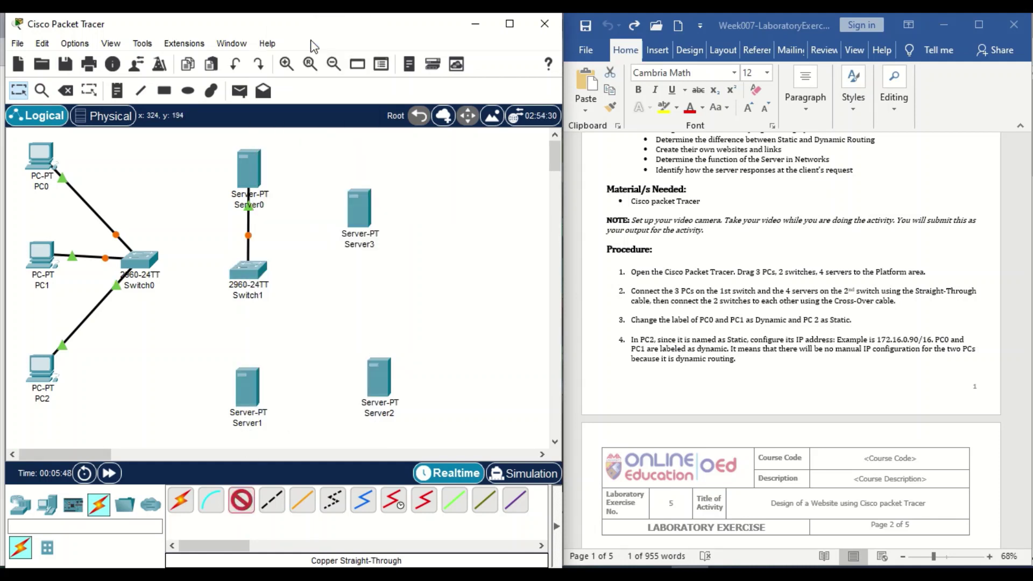
pyautogui.click(247, 383)
pyautogui.click(278, 394)
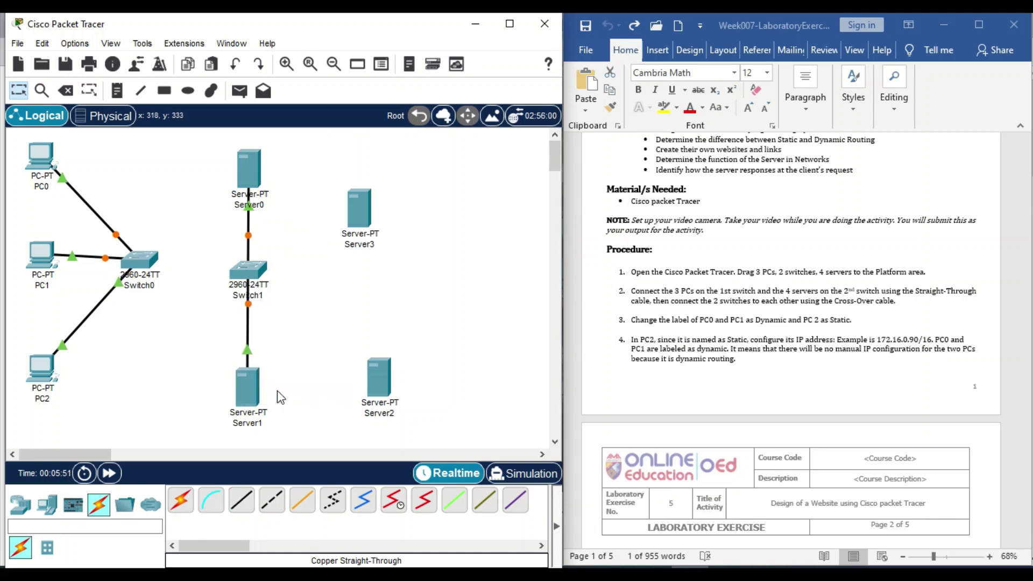
# - Connect Switch1's FastEthernet0/3 to Server2's FastEthernet0 with a copper straight-through cable
pyautogui.click(243, 509)
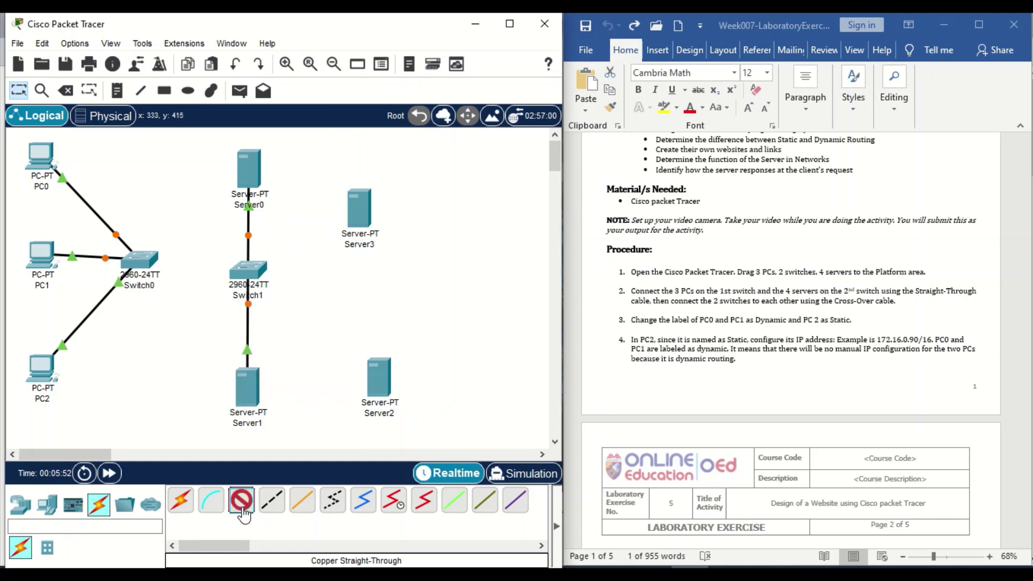
pyautogui.click(257, 276)
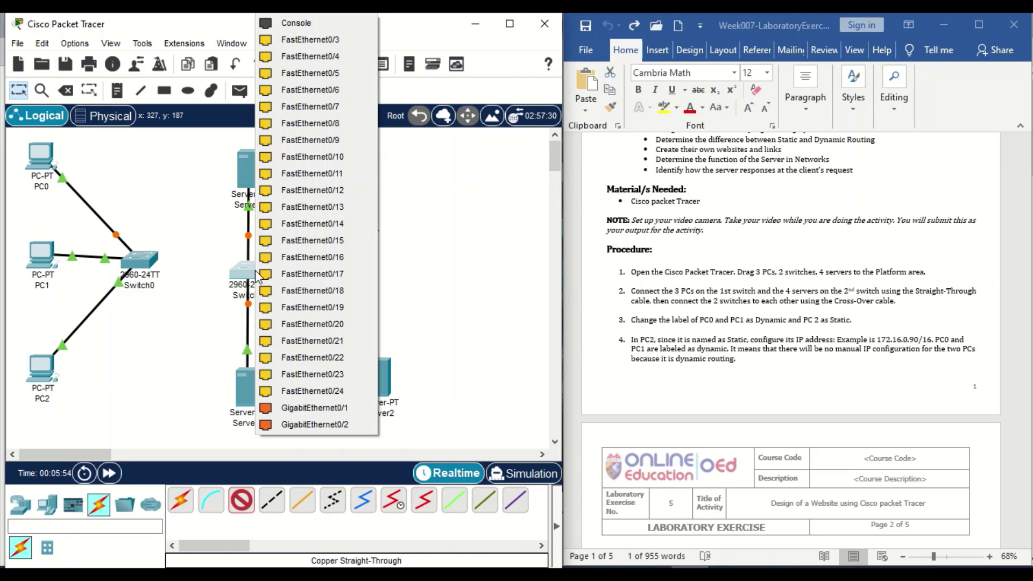
pyautogui.click(350, 40)
pyautogui.click(383, 383)
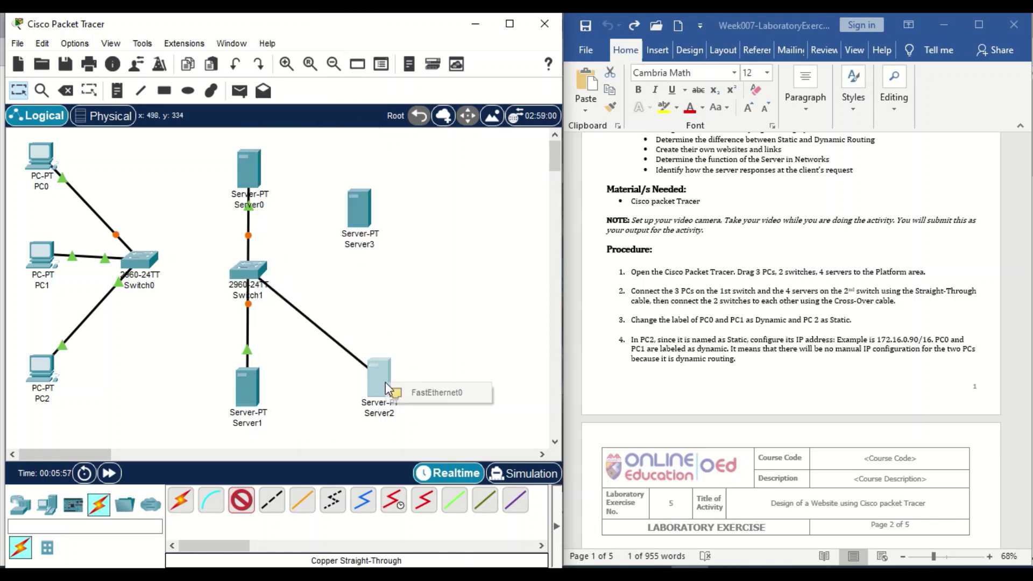
pyautogui.click(430, 393)
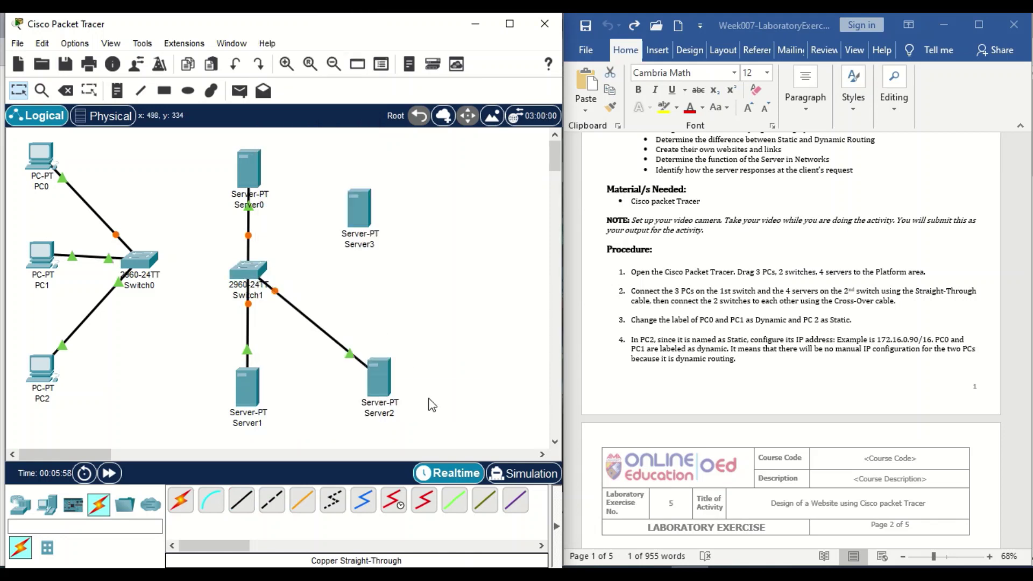
# - Connect Switch1's FastEthernet0/4 to Server3's FastEthernet0 with a copper straight-through cable, and move Server3 slightly up and to the right
pyautogui.click(242, 500)
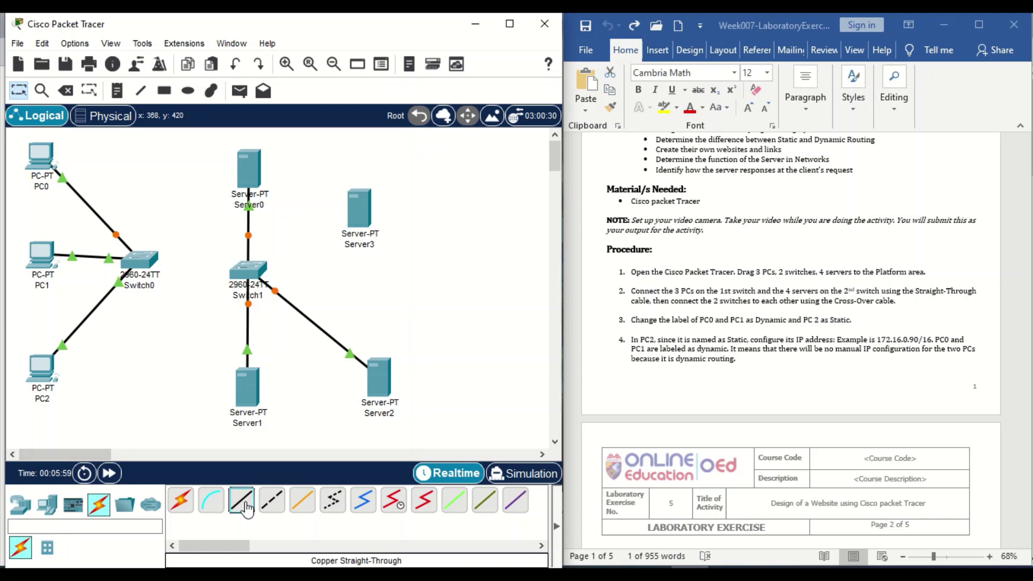
pyautogui.click(258, 270)
pyautogui.click(350, 43)
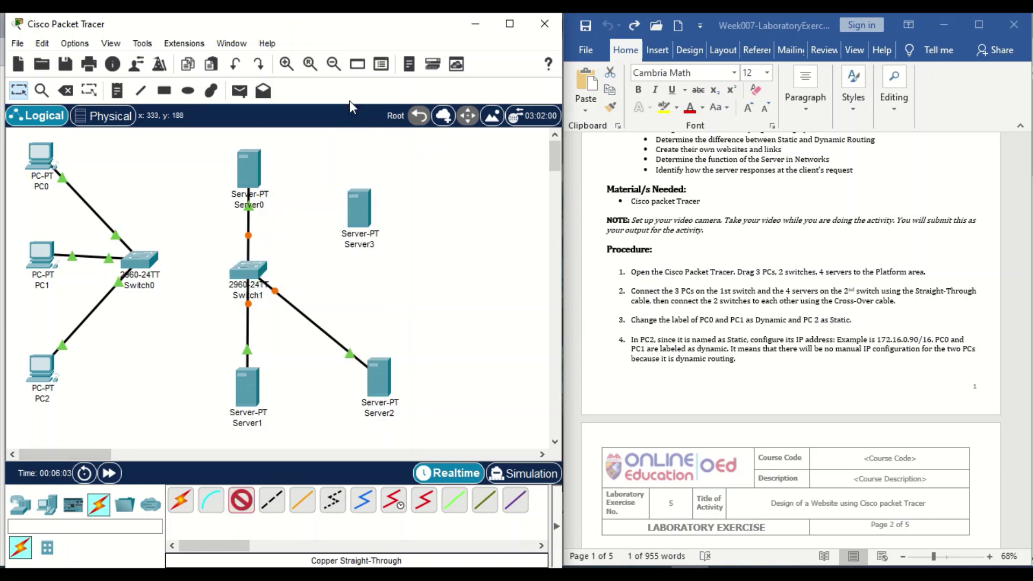
pyautogui.click(359, 215)
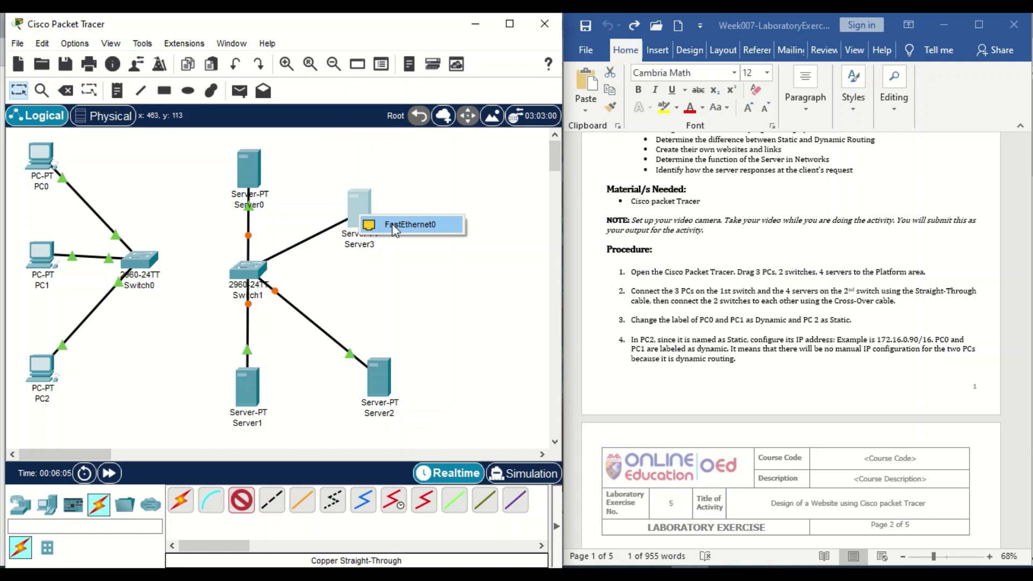
pyautogui.click(393, 229)
pyautogui.moveTo(362, 213); pyautogui.dragTo(383, 200)
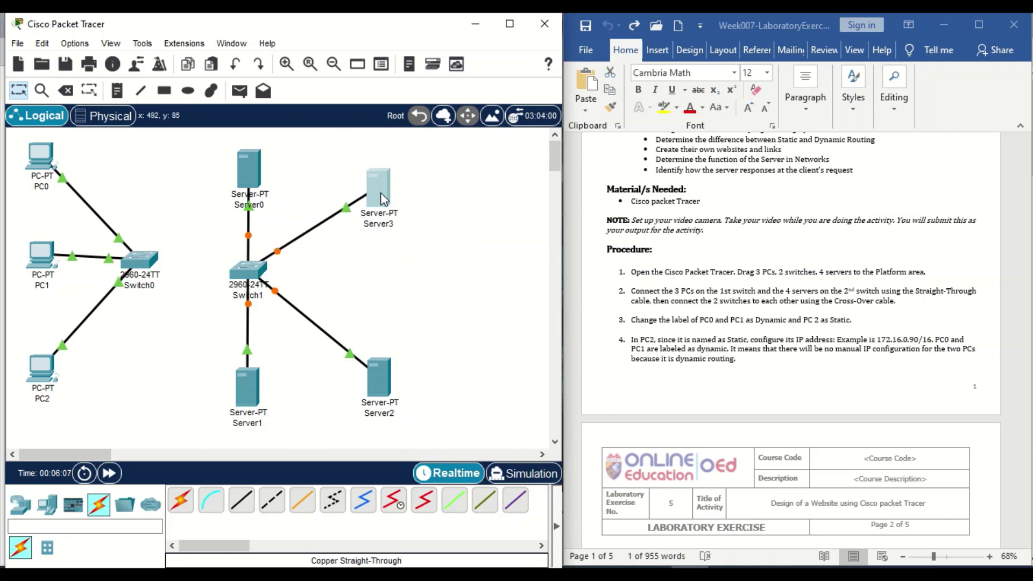
# - Nudge Switch1 level with Switch0 and connect Switch0's FastEthernet0/4 to Switch1's FastEthernet0/5 with a copper cross-over cable
pyautogui.moveTo(248, 269); pyautogui.dragTo(254, 263)
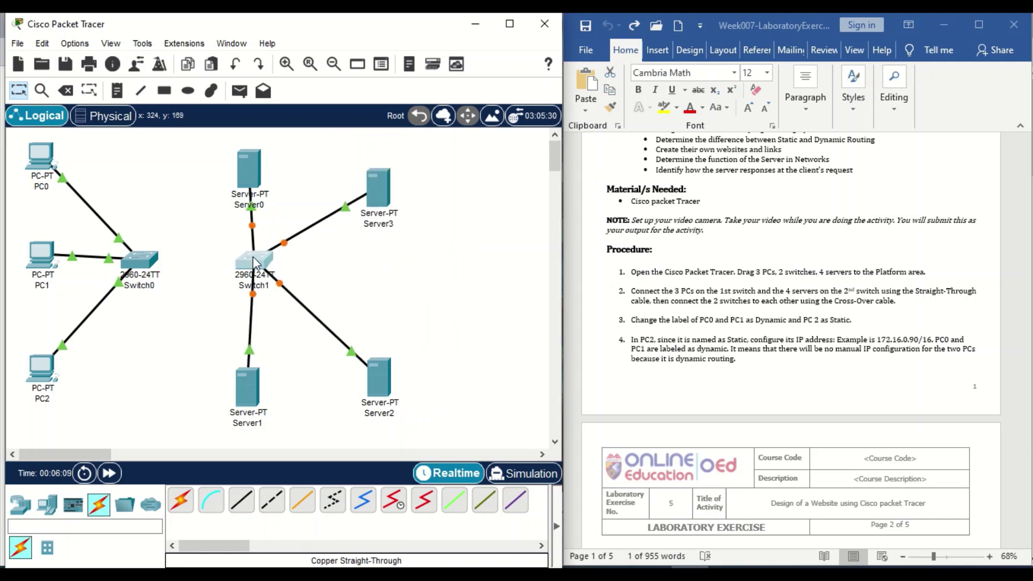
pyautogui.click(271, 500)
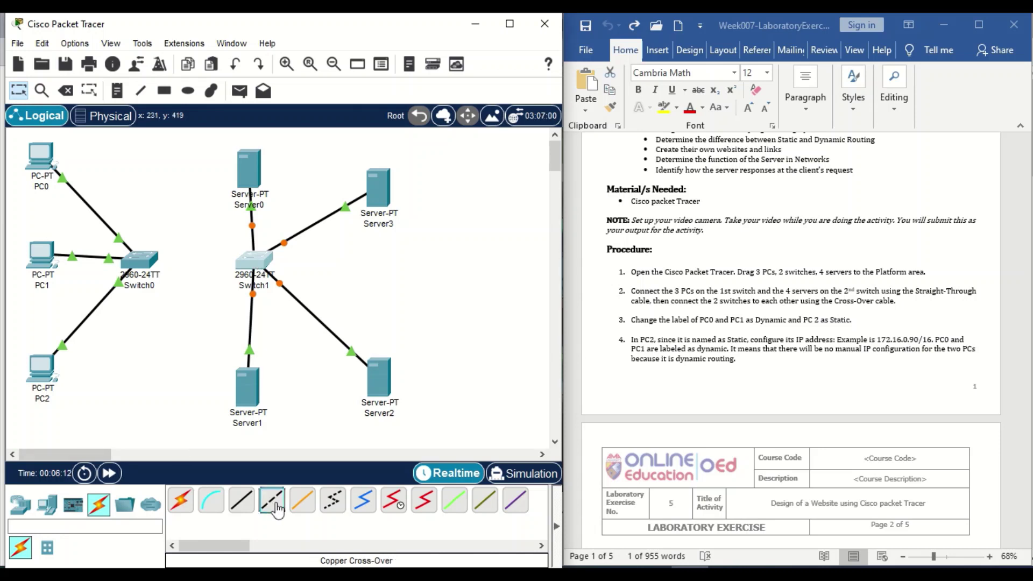
pyautogui.click(140, 264)
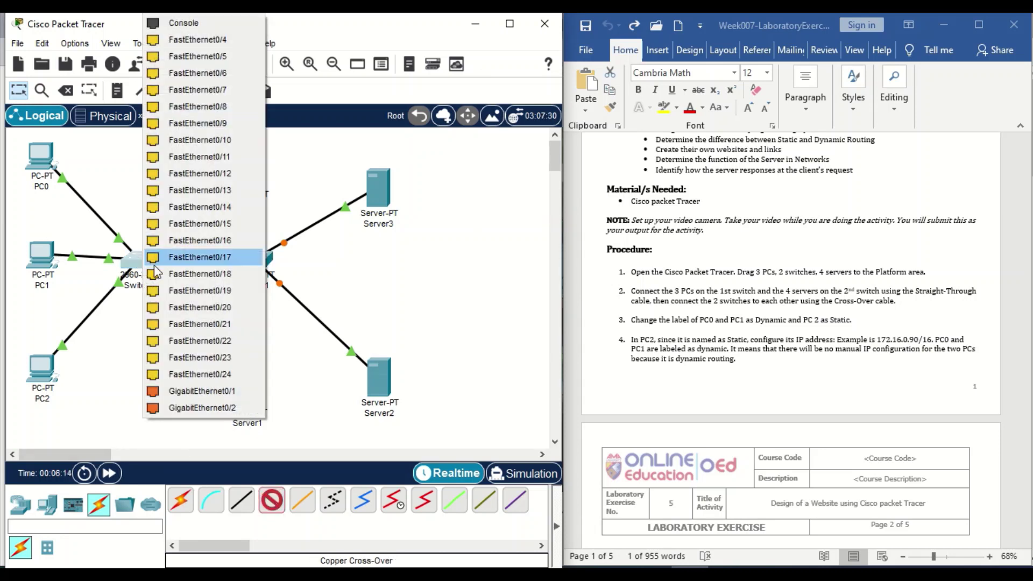
pyautogui.click(241, 42)
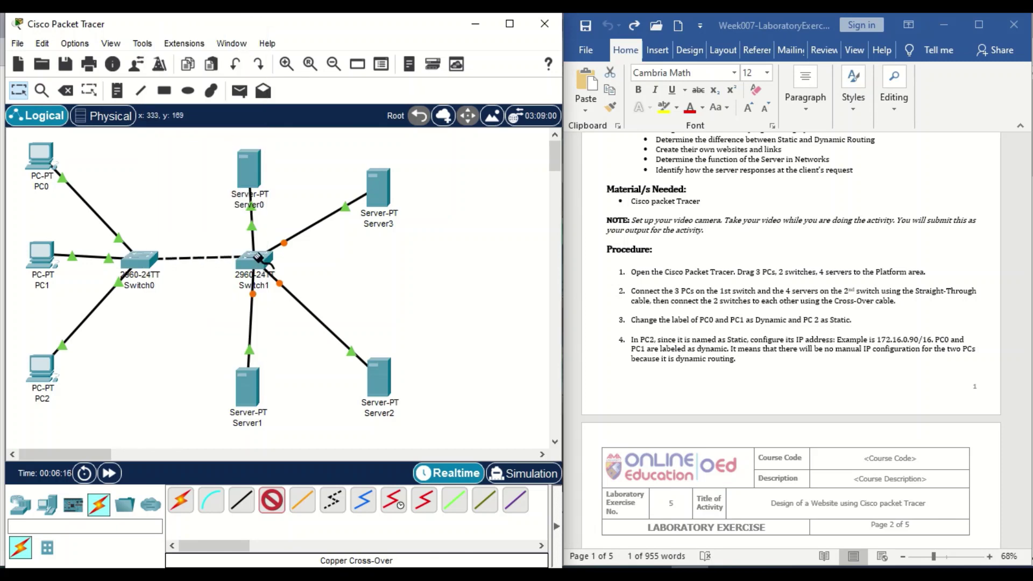
pyautogui.click(258, 259)
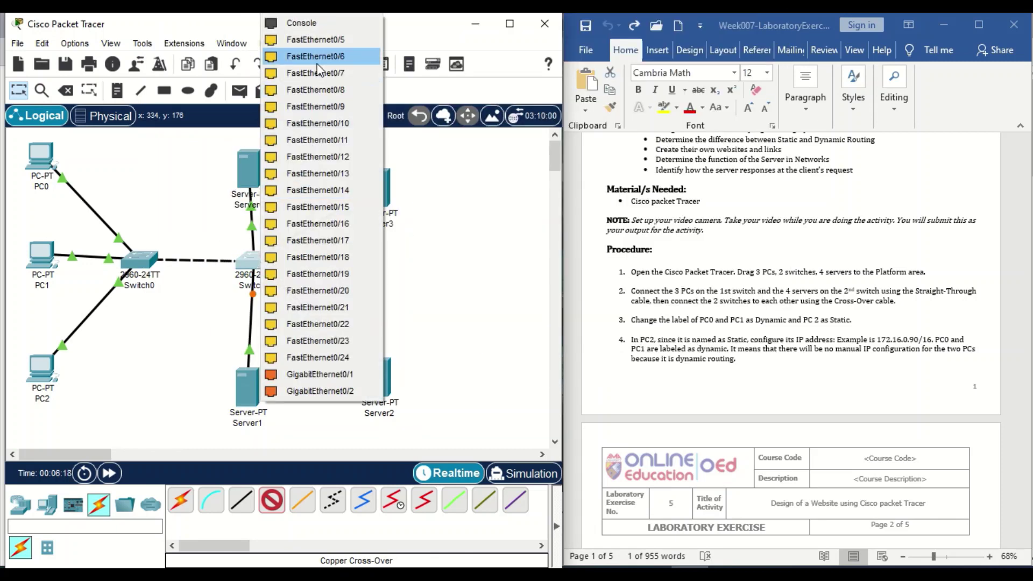
pyautogui.click(339, 39)
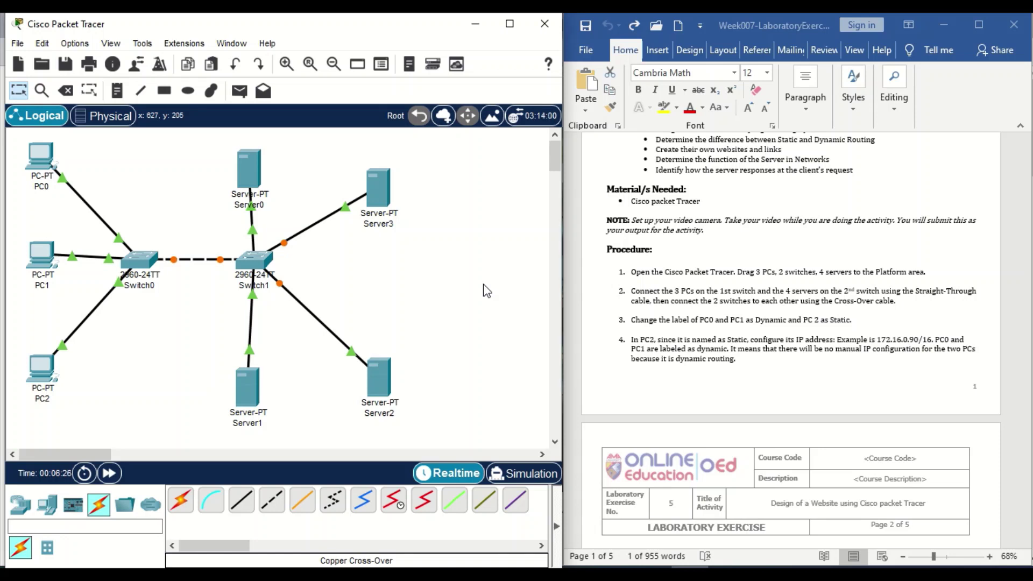
# - Rename PC0 as DYNAMIC 1 and PC1 as DYNAMIC 2
pyautogui.click(46, 186)
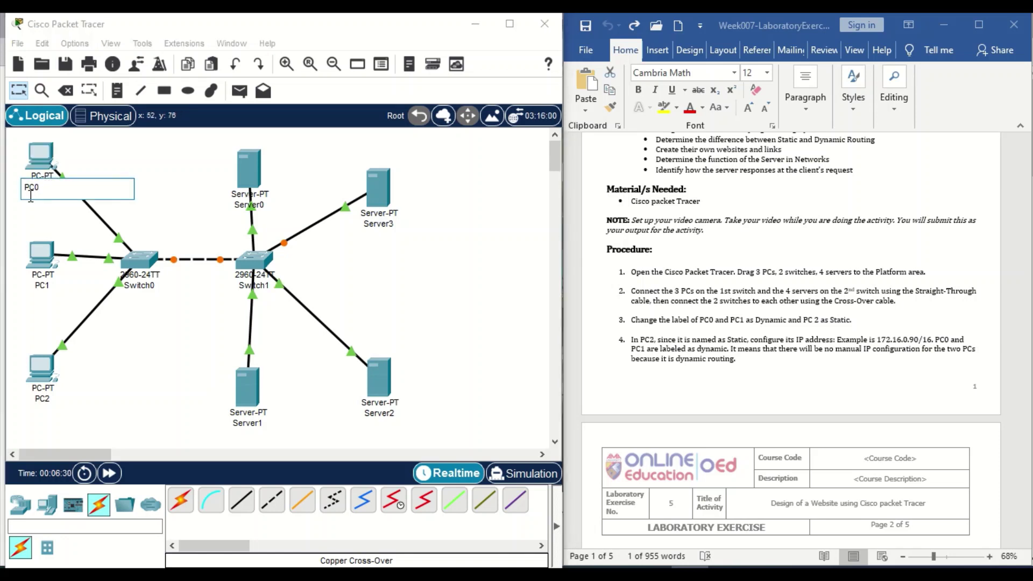
pyautogui.doubleClick(31, 193)
pyautogui.write('DYNAMIC 1')
pyautogui.click(45, 289)
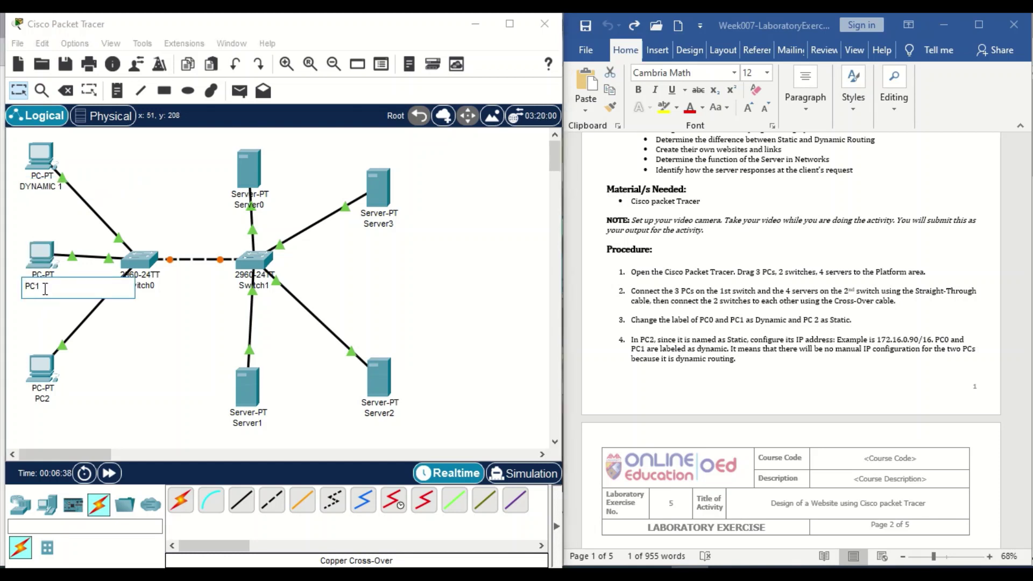
pyautogui.moveTo(45, 290); pyautogui.dragTo(24, 294)
pyautogui.write('DYNAMIC 2')
# - Rename PC2 as STATIC
pyautogui.click(50, 404)
pyautogui.moveTo(50, 404); pyautogui.dragTo(20, 410)
pyautogui.write('STATIC')
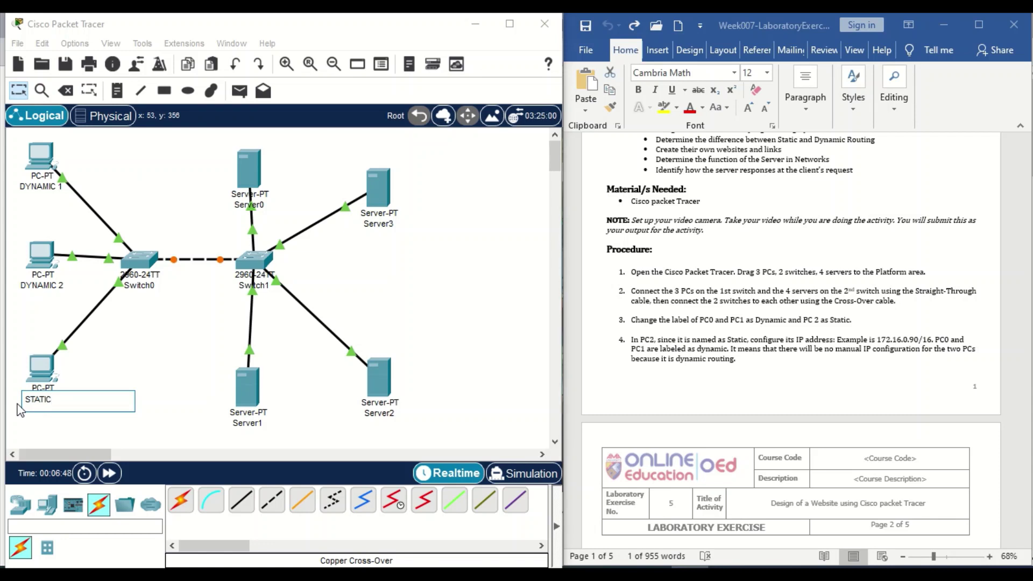
pyautogui.click(180, 374)
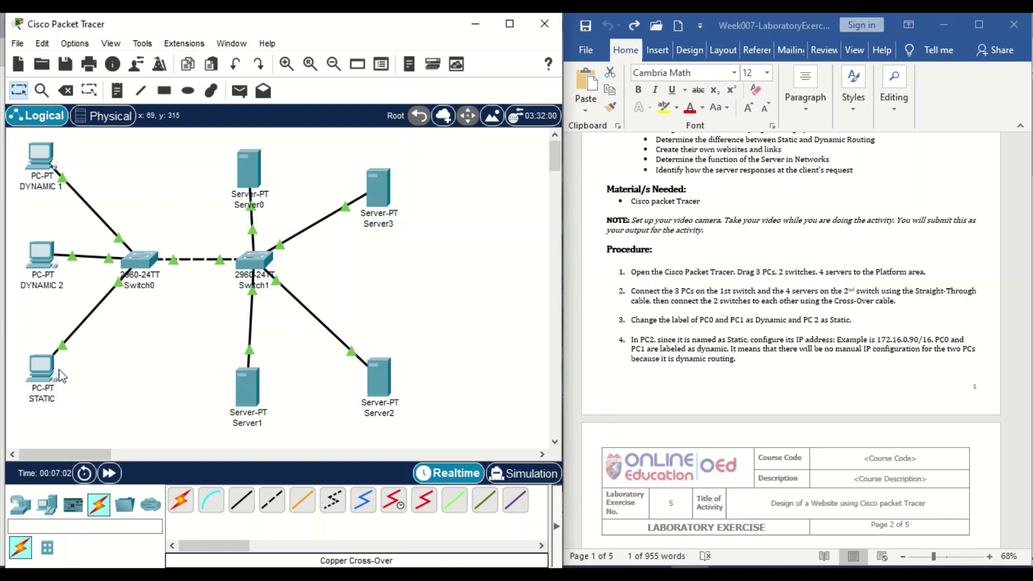
# - Set the STATIC PC's IPv4 address to 172.16.0.90 in its IP configuration and close the device window
pyautogui.click(42, 372)
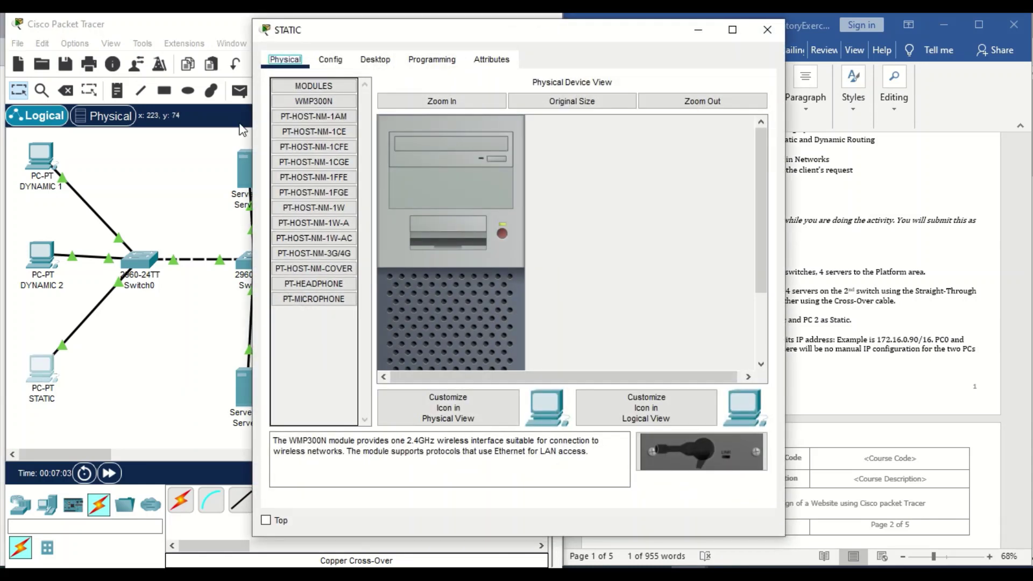
pyautogui.click(331, 60)
pyautogui.click(376, 60)
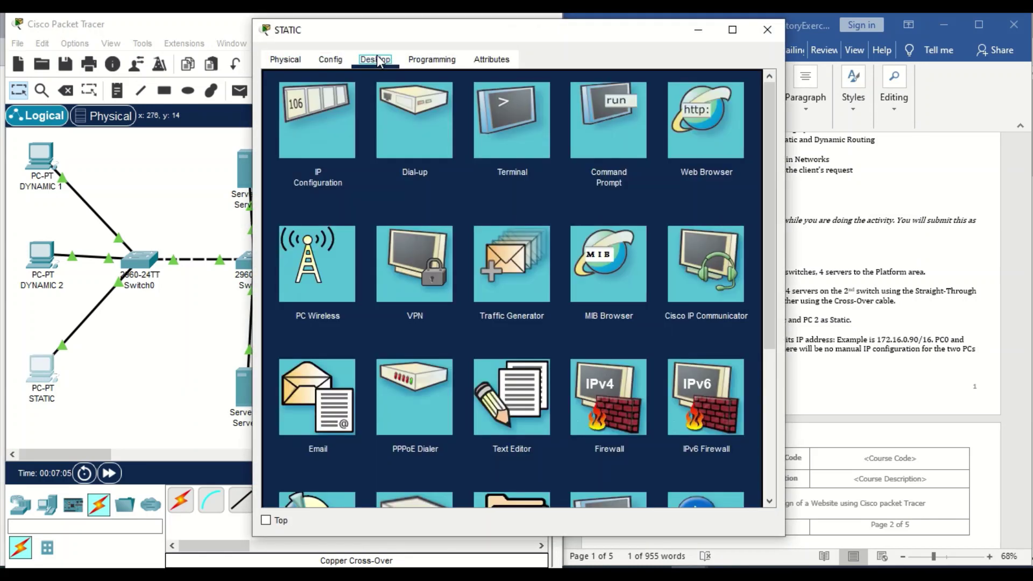
pyautogui.click(327, 135)
pyautogui.click(461, 167)
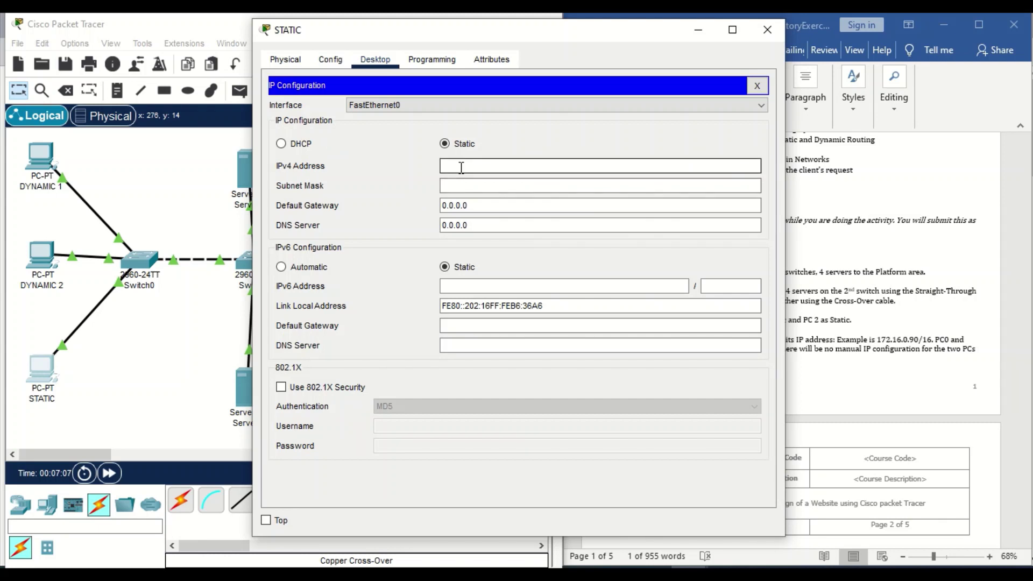
pyautogui.write('172.1')
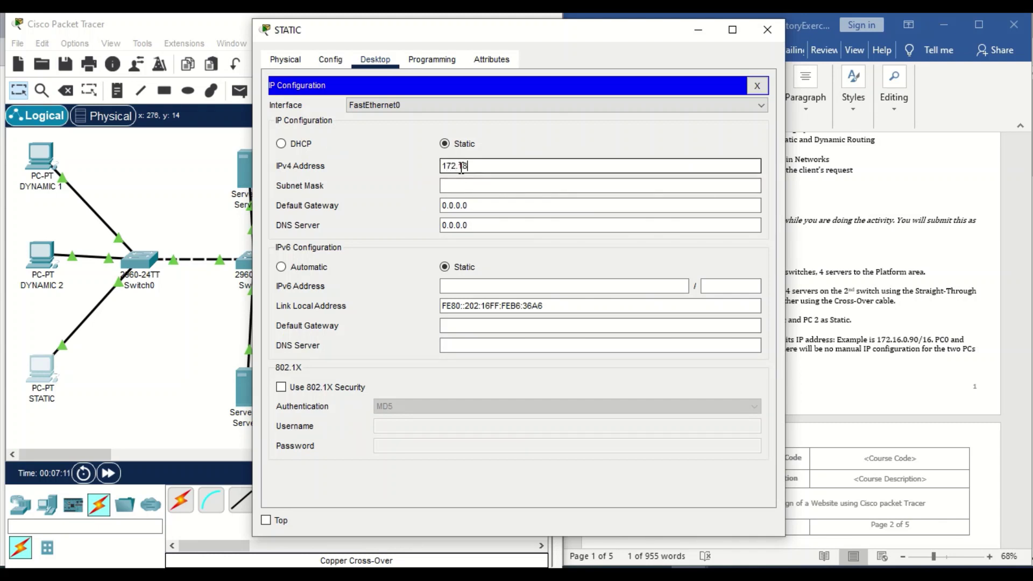
pyautogui.write('6.0.')
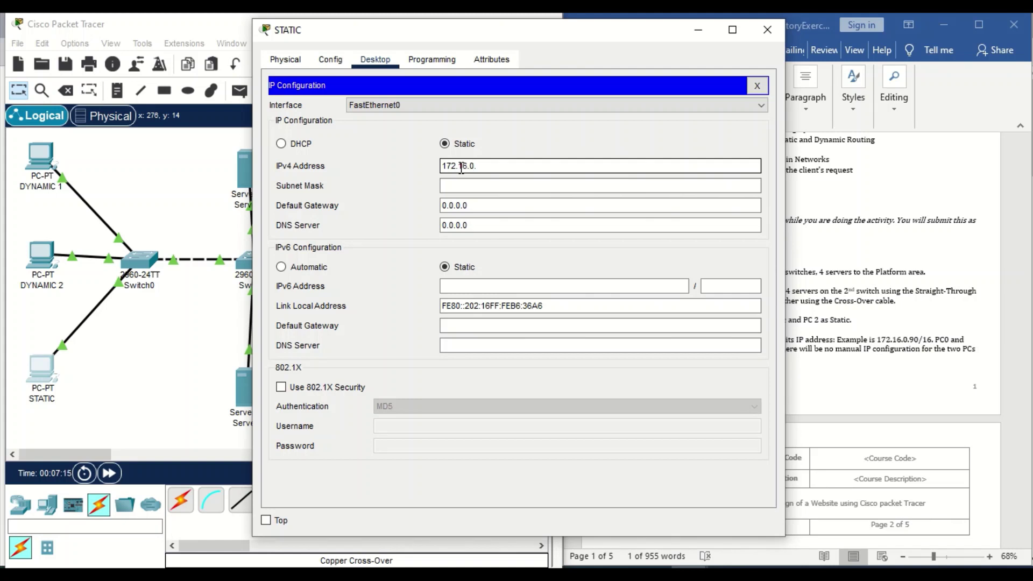
pyautogui.write('90')
pyautogui.click(770, 35)
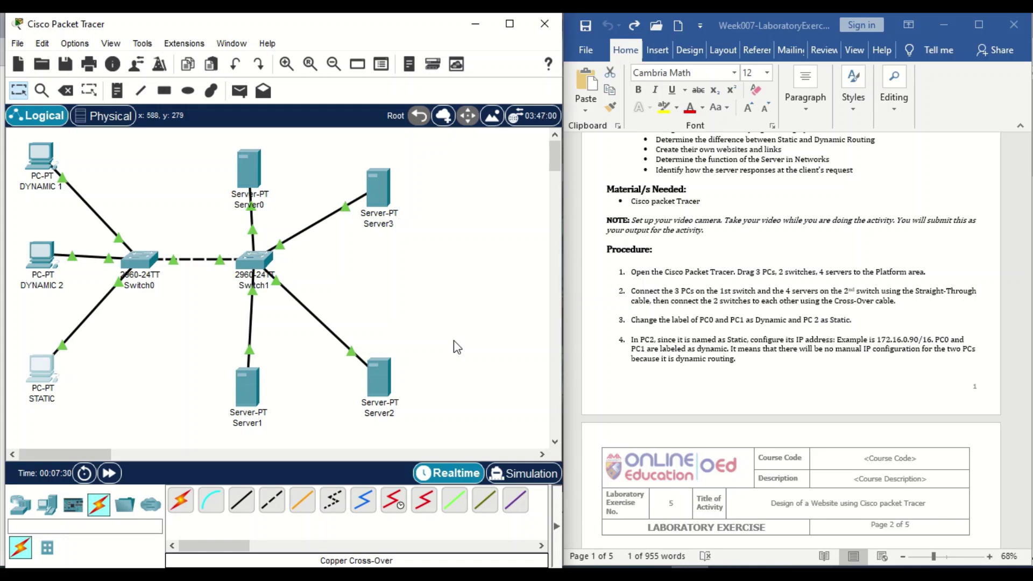
# - Read the exercise's procedure from step 5 onward in the Word document and set Packet Tracer to Realtime mode
pyautogui.click(852, 403)
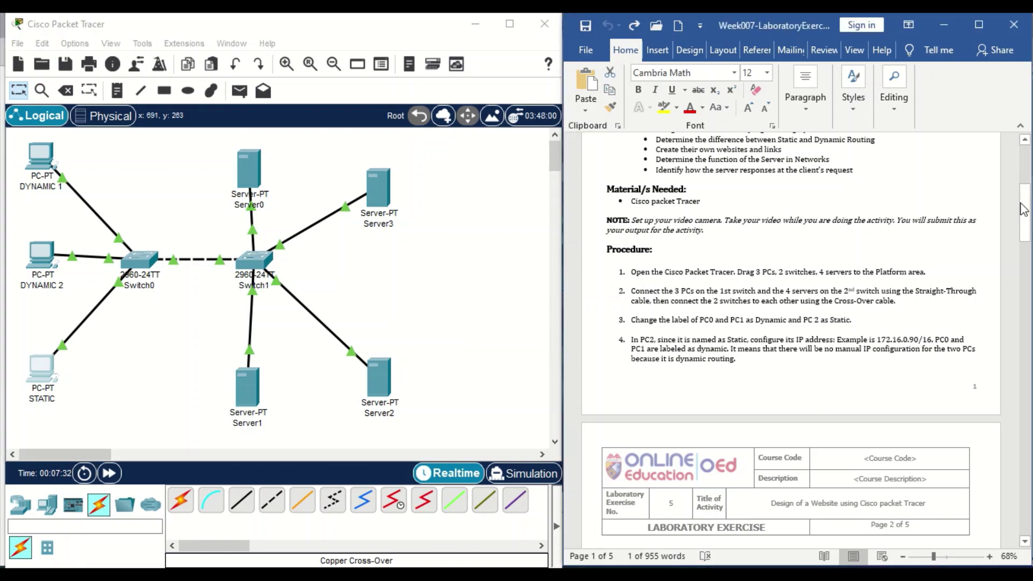
pyautogui.moveTo(1024, 210); pyautogui.dragTo(1024, 264)
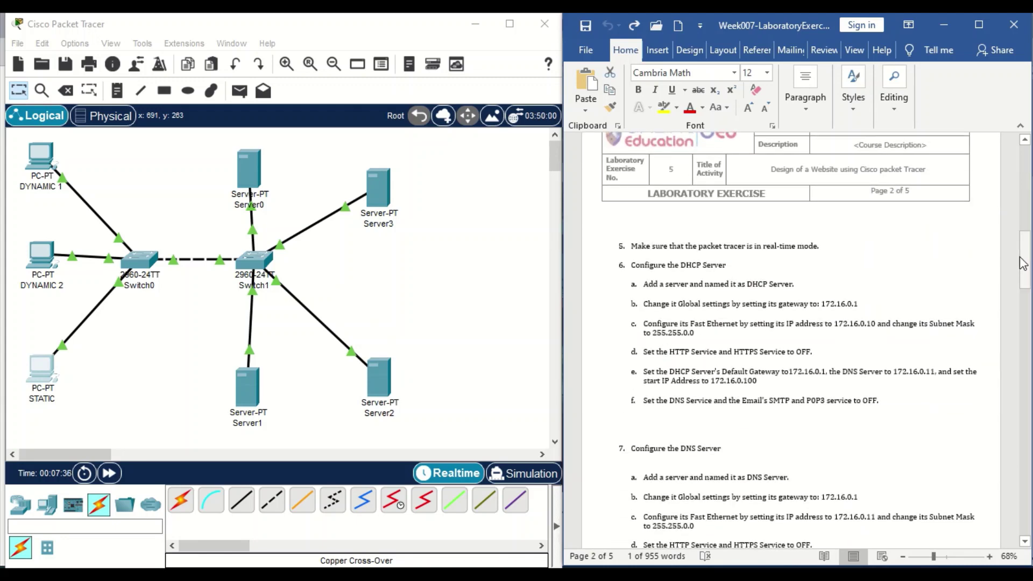
pyautogui.click(458, 486)
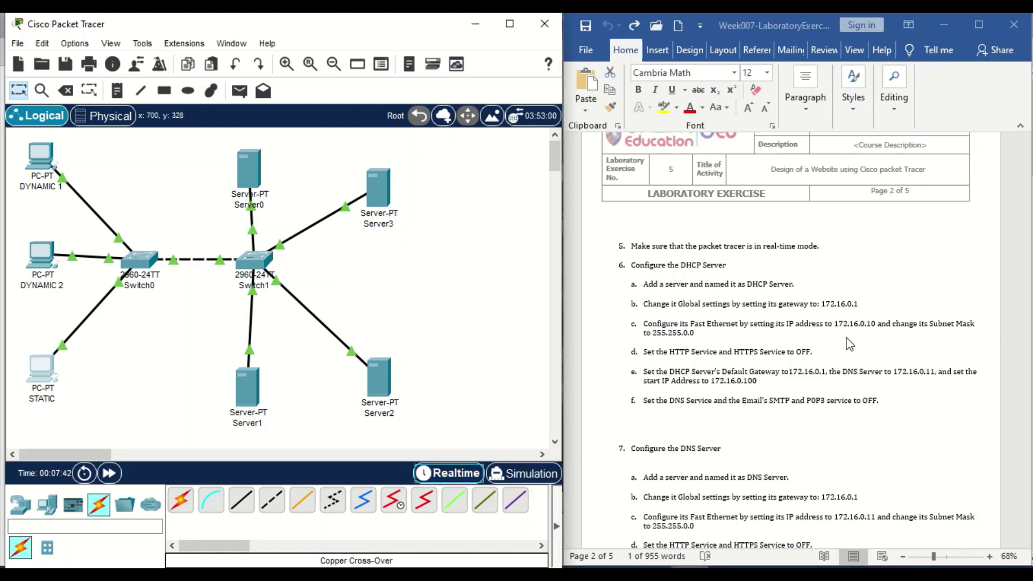
# - Rename Server0 as DHCP Server and open its device window
pyautogui.click(257, 205)
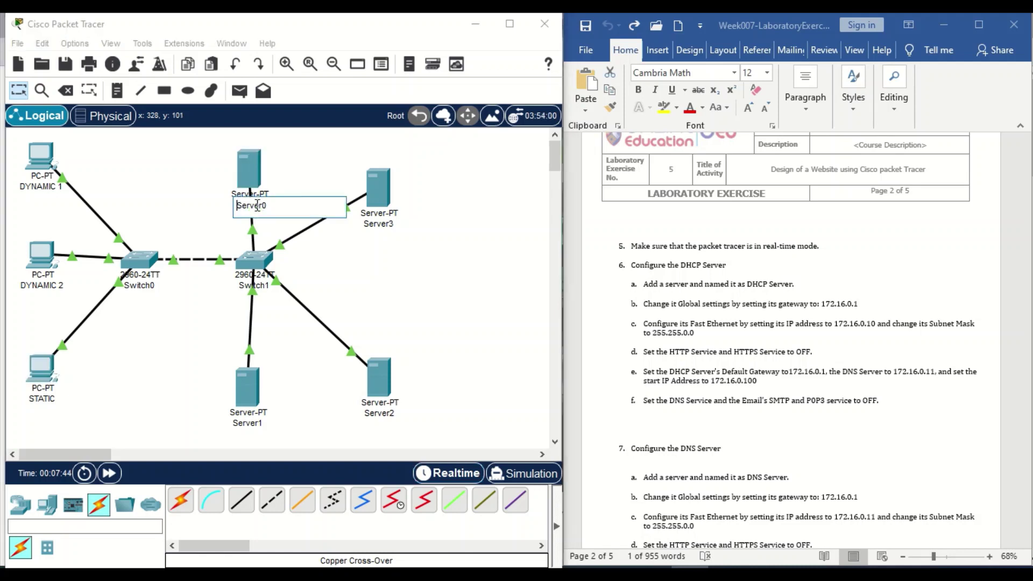
pyautogui.write('DHCP')
pyautogui.moveTo(298, 204); pyautogui.dragTo(286, 208)
pyautogui.press('BackSpace')
pyautogui.click(317, 243)
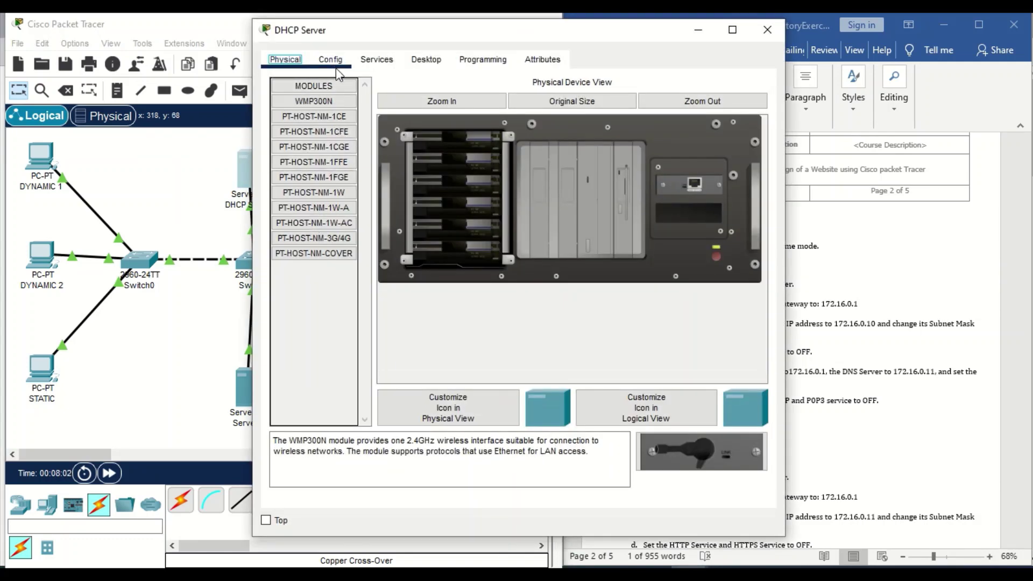
# - Set the DHCP Server's IPv4 default gateway to 172.16.0.1 in its global settings
pyautogui.click(332, 62)
pyautogui.click(487, 208)
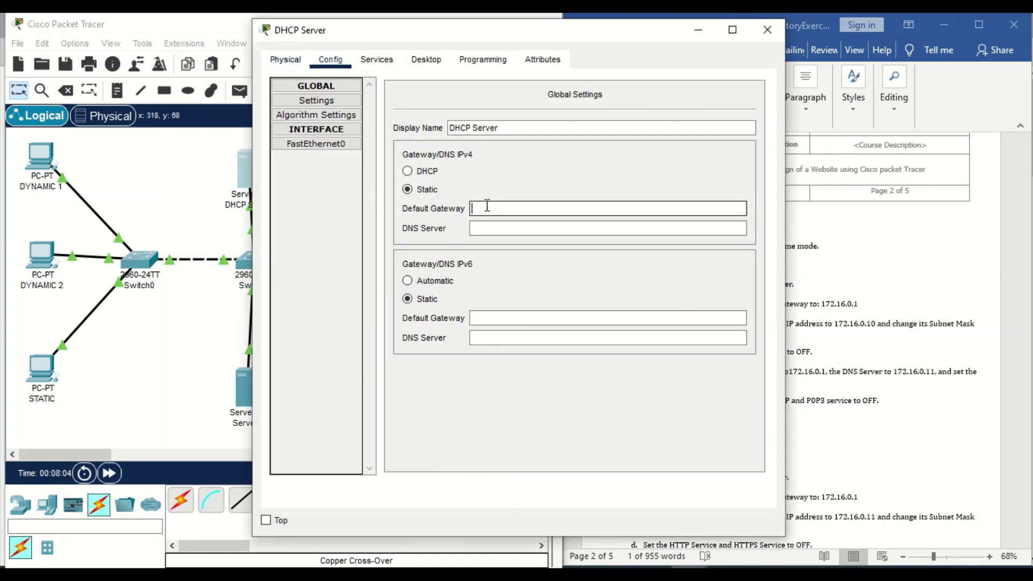
pyautogui.write('172.16.0.1')
# - Set the IPv4 address of the DHCP Server's FastEthernet0 interface to 172.16.0.10
pyautogui.moveTo(619, 32); pyautogui.dragTo(430, 39)
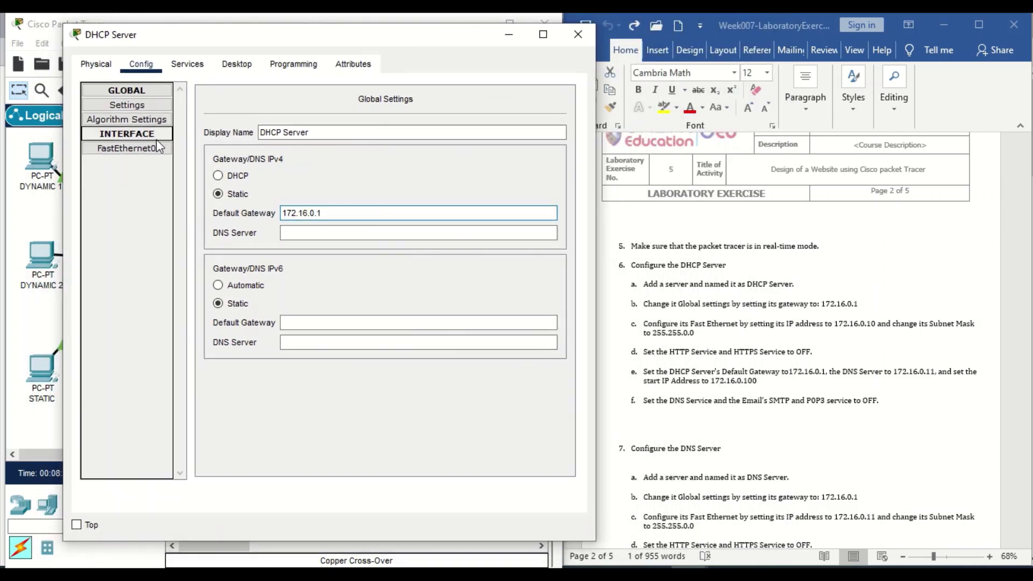
pyautogui.click(127, 148)
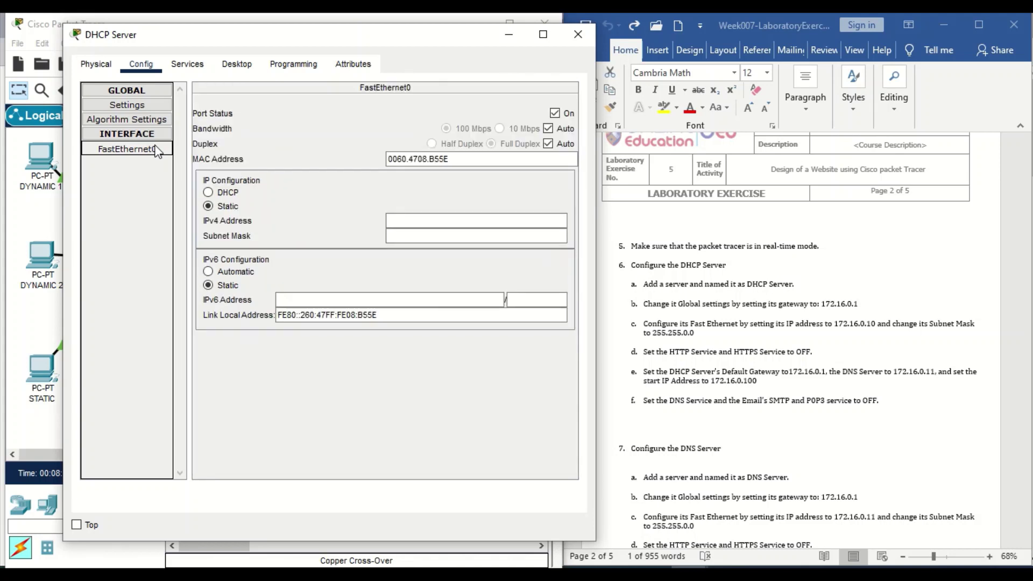
pyautogui.click(408, 220)
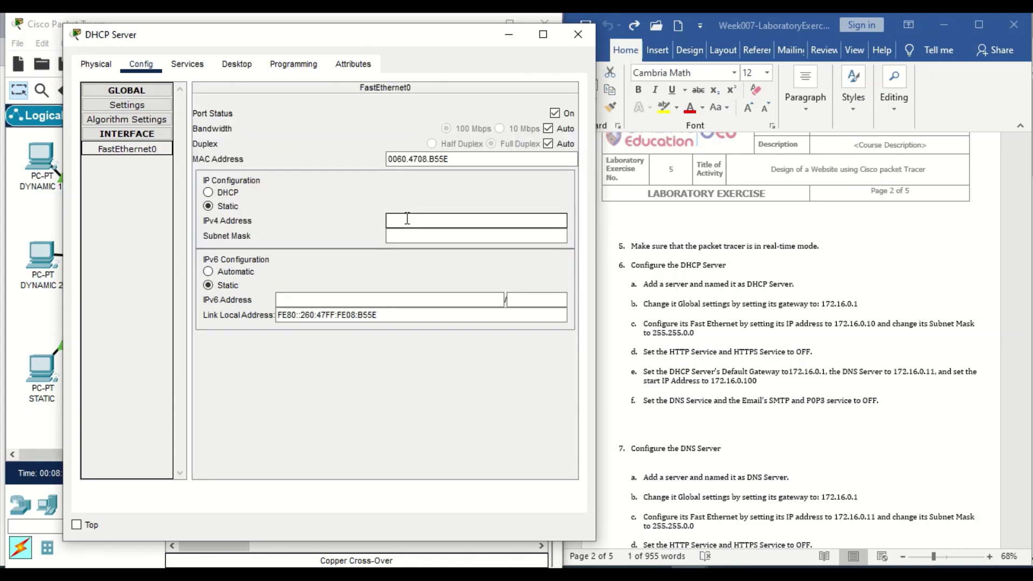
pyautogui.write('172')
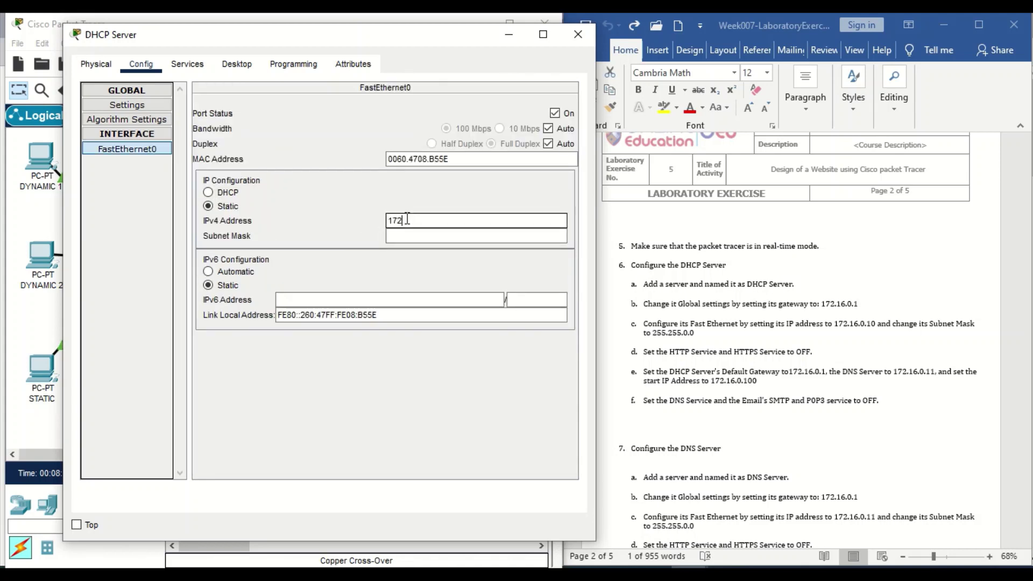
pyautogui.write('.16.0.10')
# - Turn off the HTTP and HTTPS services on the DHCP Server
pyautogui.click(187, 64)
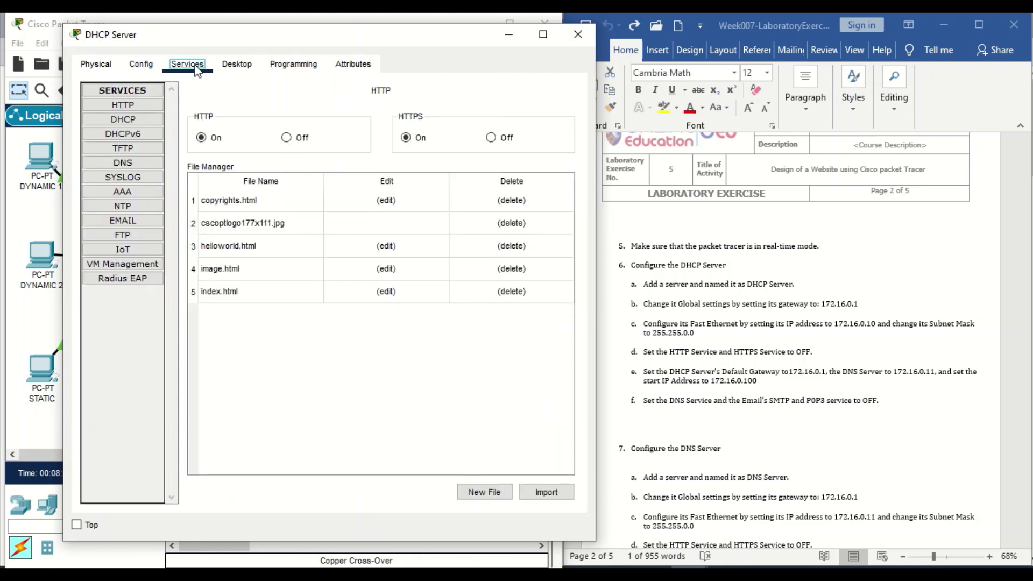
pyautogui.click(287, 138)
pyautogui.click(491, 137)
# - In the DHCP service's serverPool settings, enter default gateway 172.16.0.1, DNS server 172.16.0.11 and start IP address 172.16.0.100
pyautogui.click(147, 122)
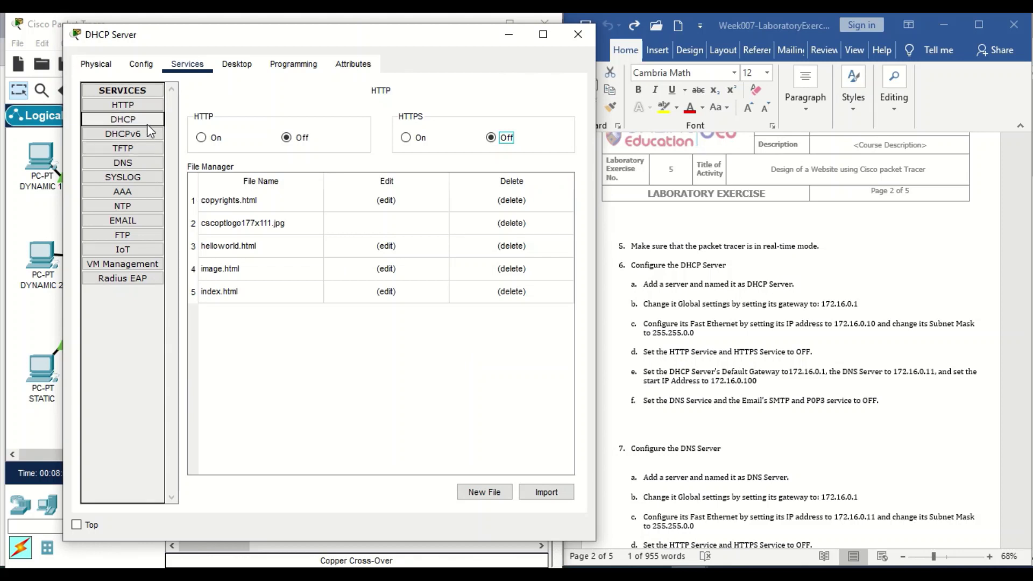
pyautogui.click(419, 159)
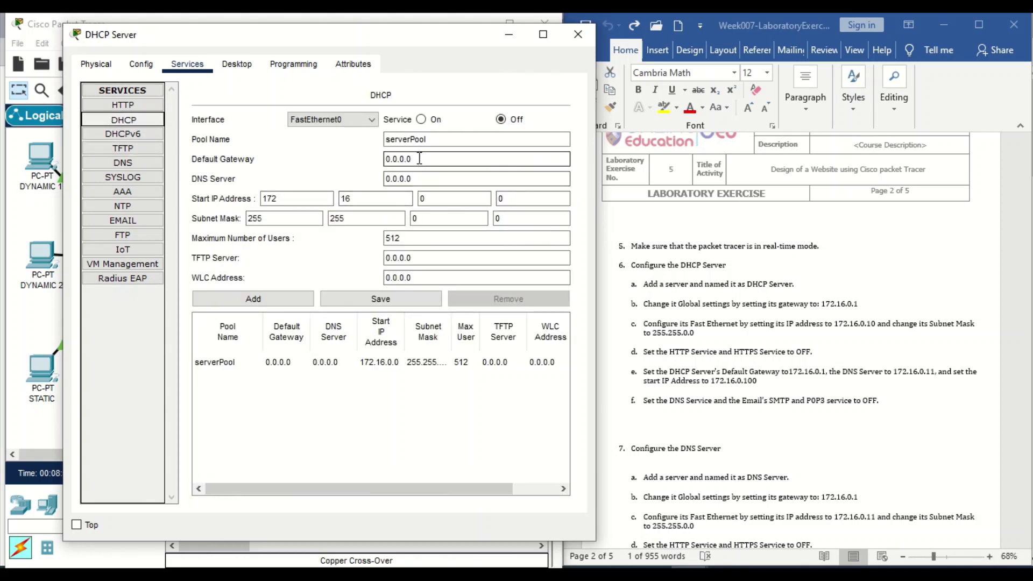
pyautogui.moveTo(419, 159); pyautogui.dragTo(377, 164)
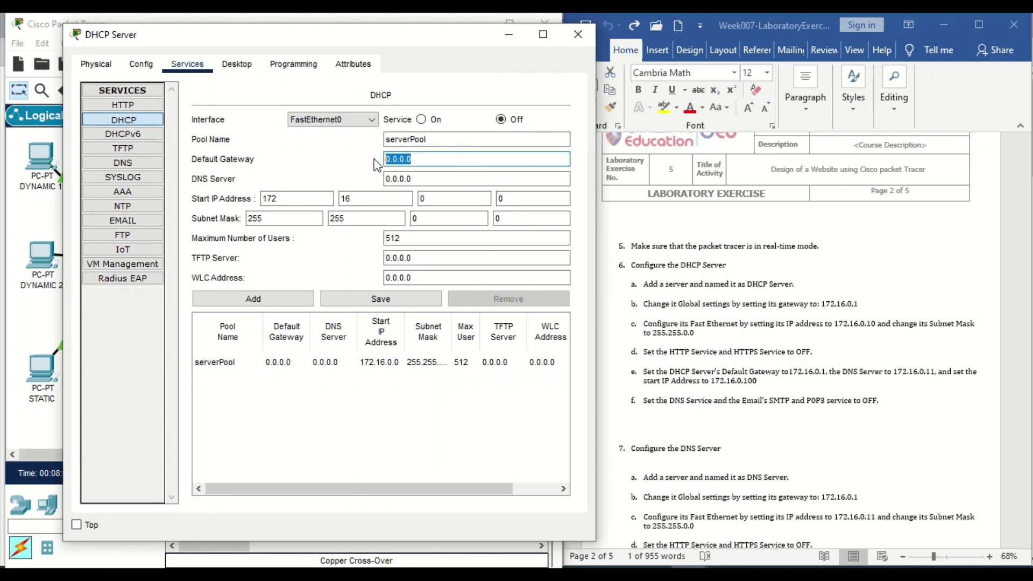
pyautogui.write('172.16.0.1')
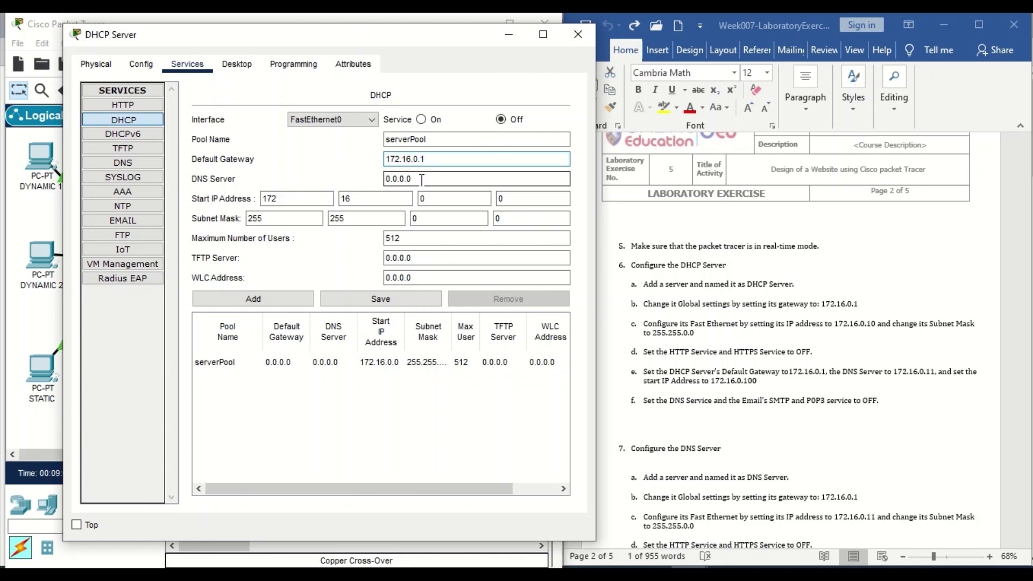
pyautogui.moveTo(421, 179); pyautogui.dragTo(387, 181)
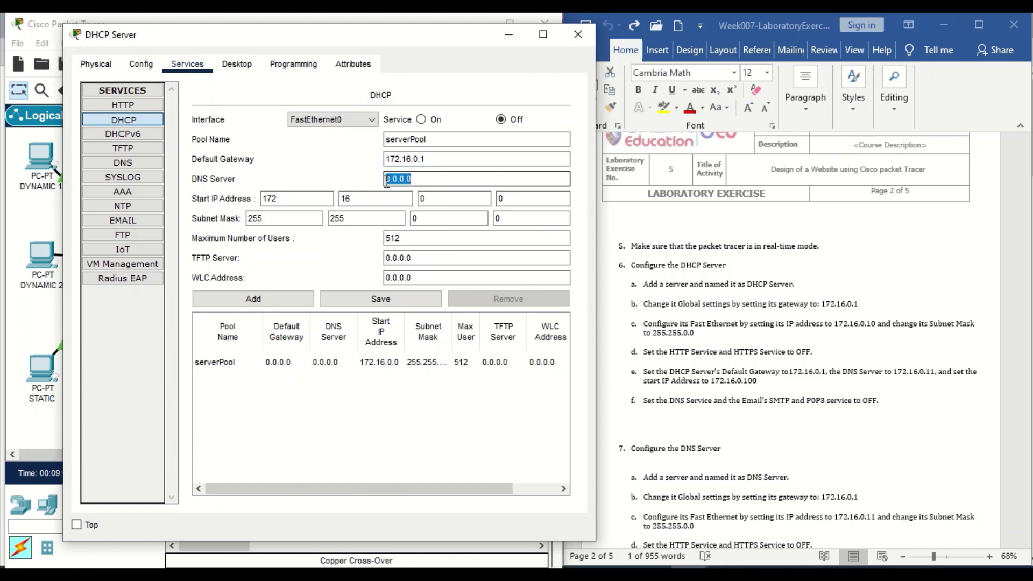
pyautogui.write('172.16.0.11')
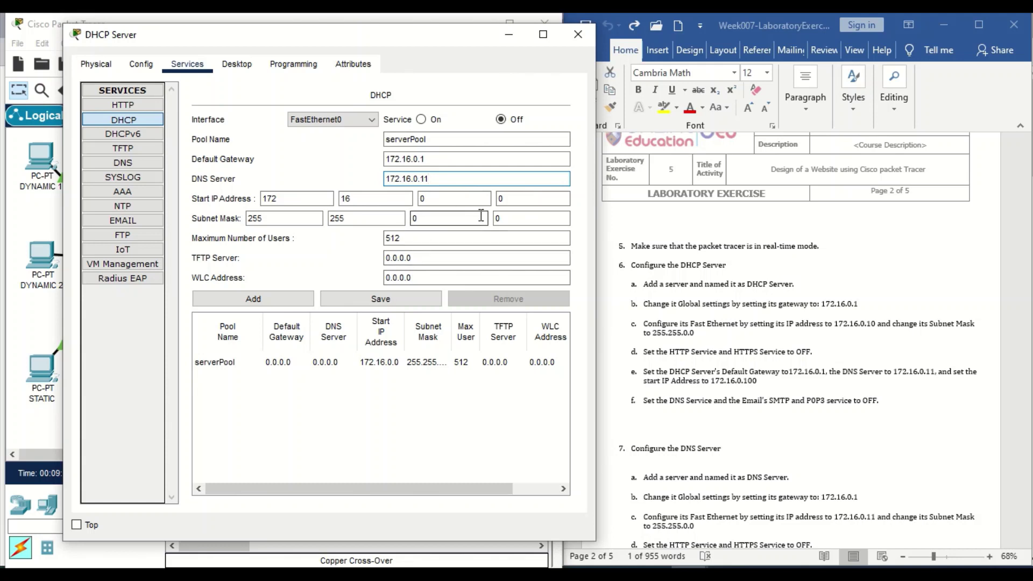
pyautogui.click(511, 197)
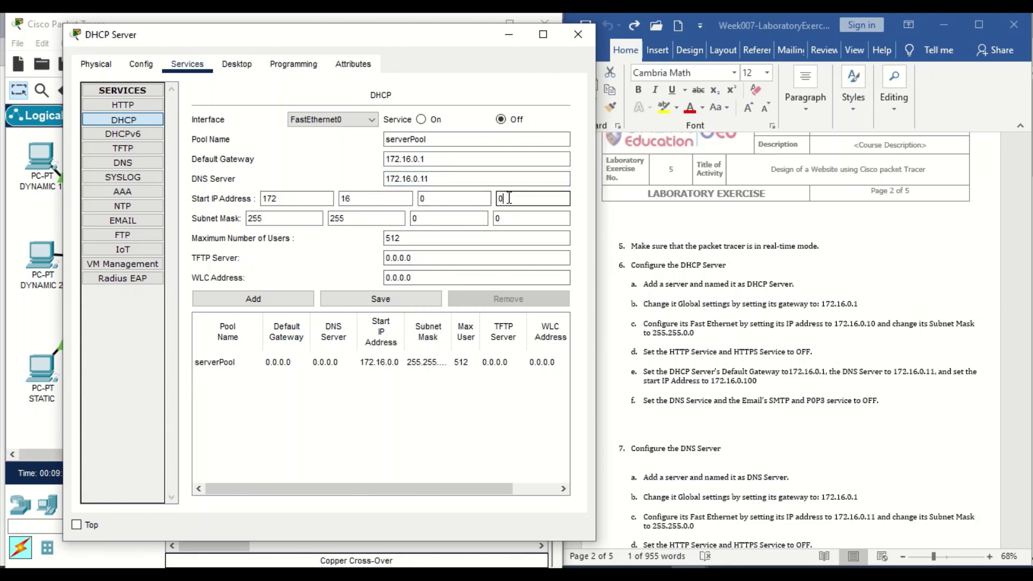
pyautogui.press('BackSpace')
pyautogui.write('100')
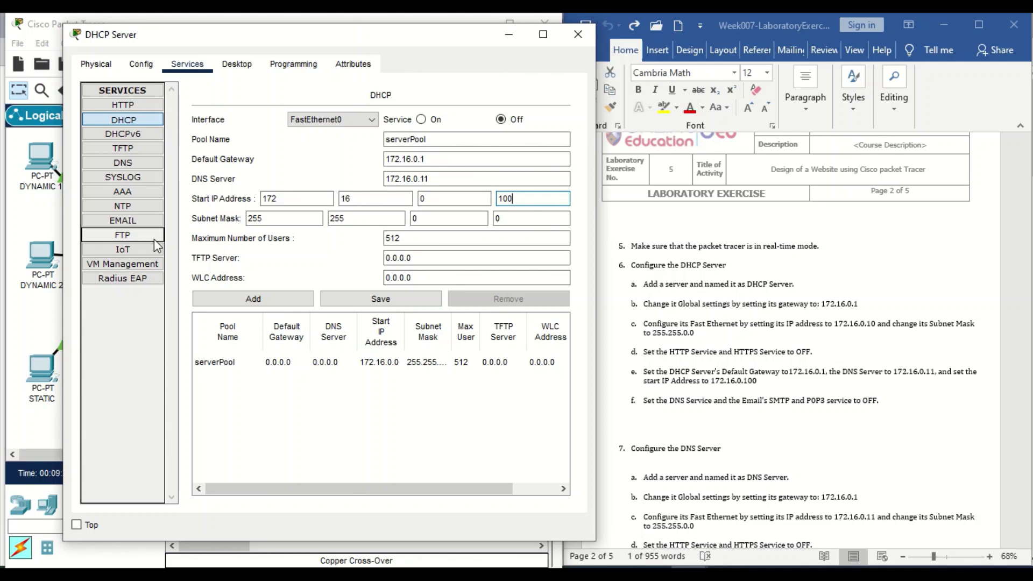
# - Check that the DHCP Server's DNS service is off, turn off its SMTP and POP3 email services, and close the device window
pyautogui.click(143, 220)
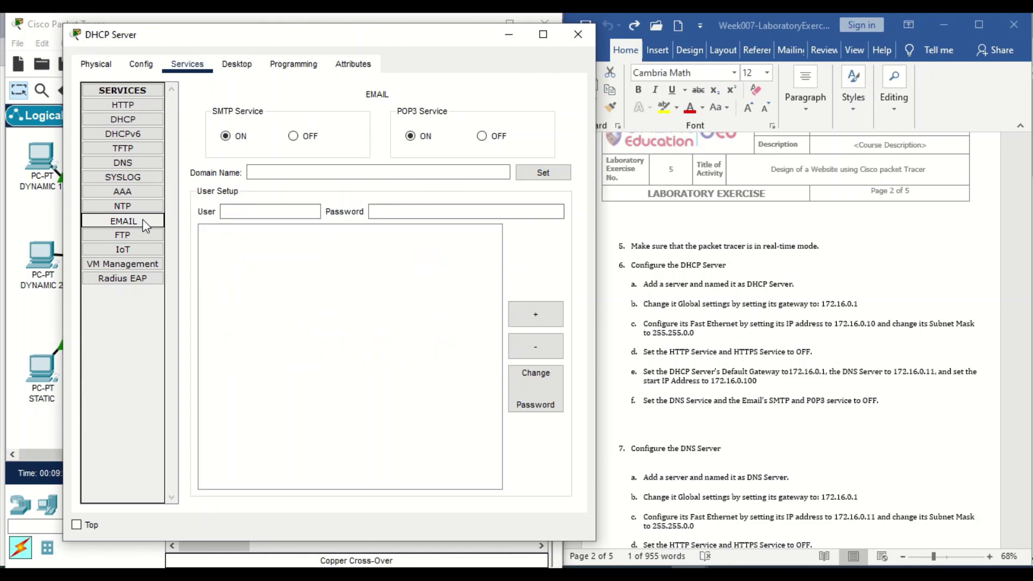
pyautogui.click(151, 164)
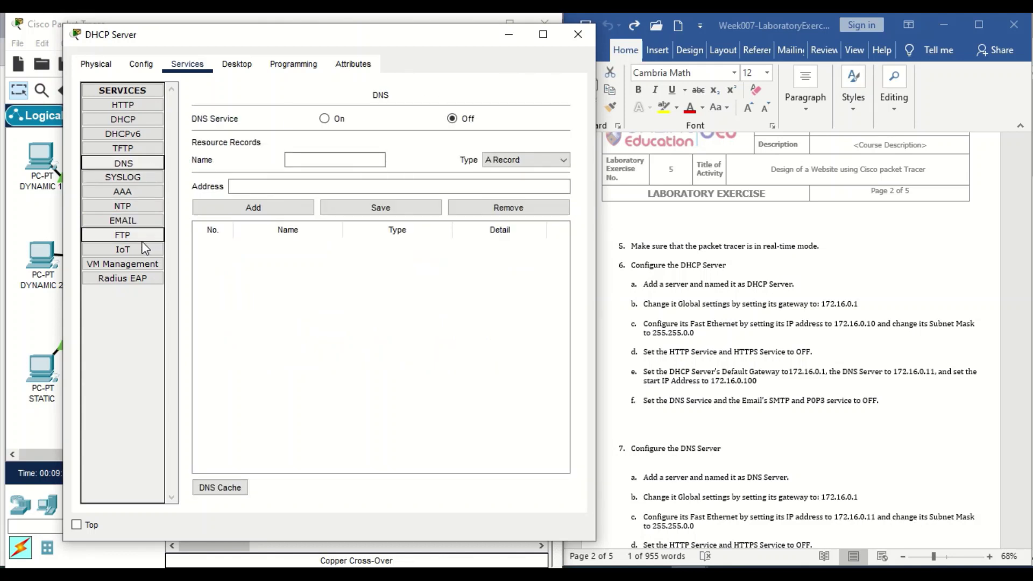
pyautogui.click(147, 222)
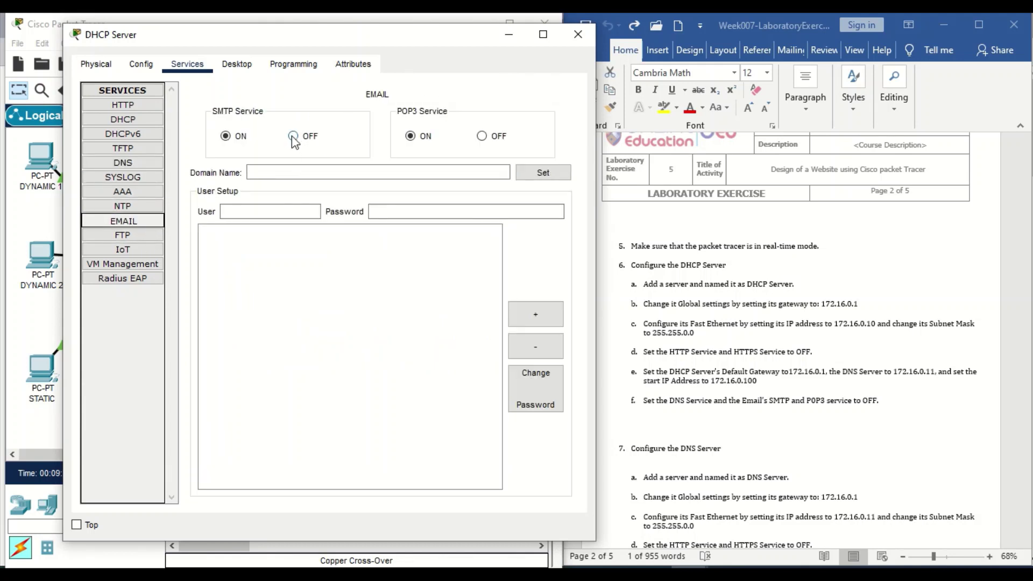
pyautogui.click(292, 135)
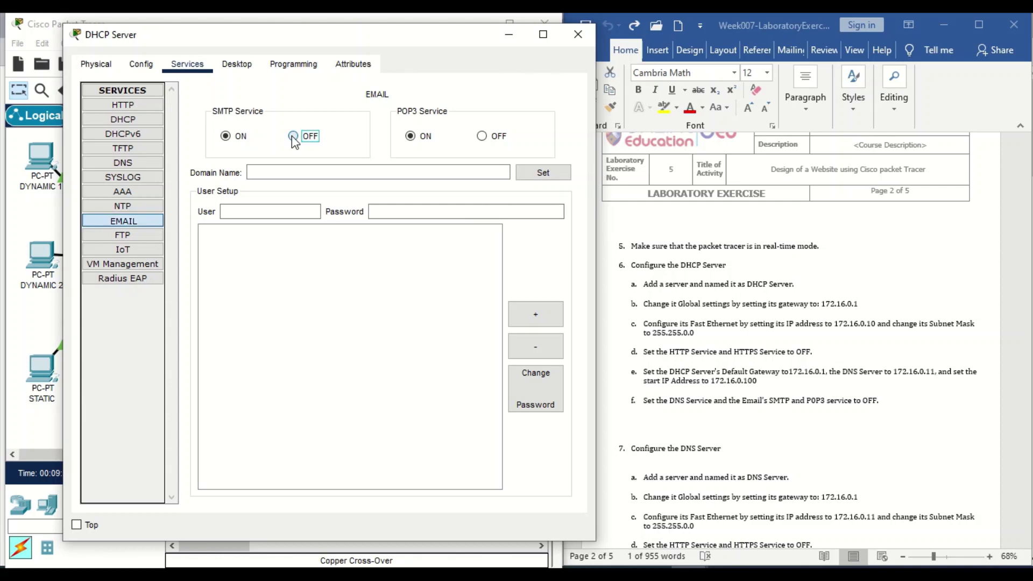
pyautogui.click(482, 137)
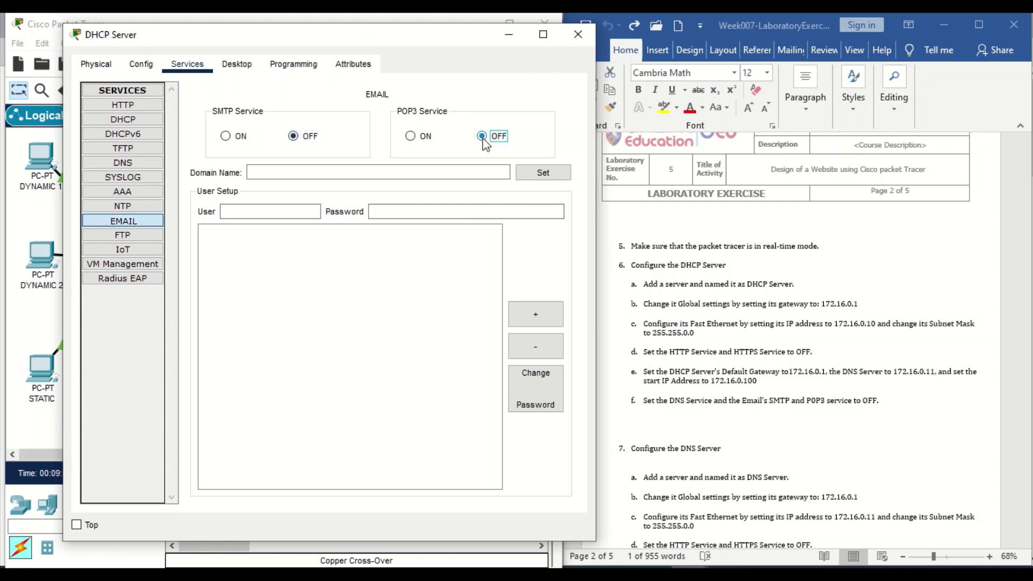
pyautogui.click(583, 35)
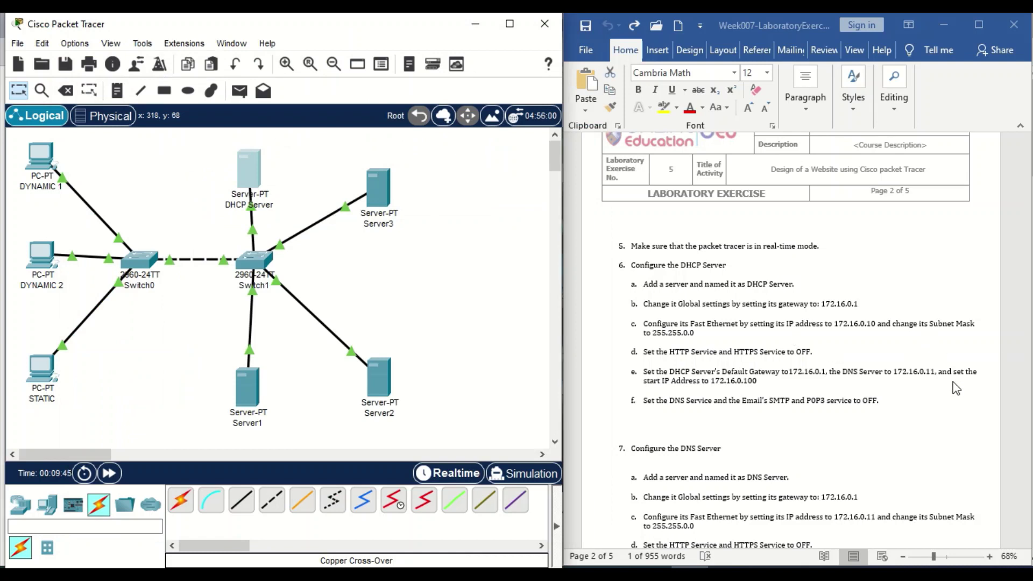
# - Rename Server3 as DNS Server
pyautogui.click(388, 224)
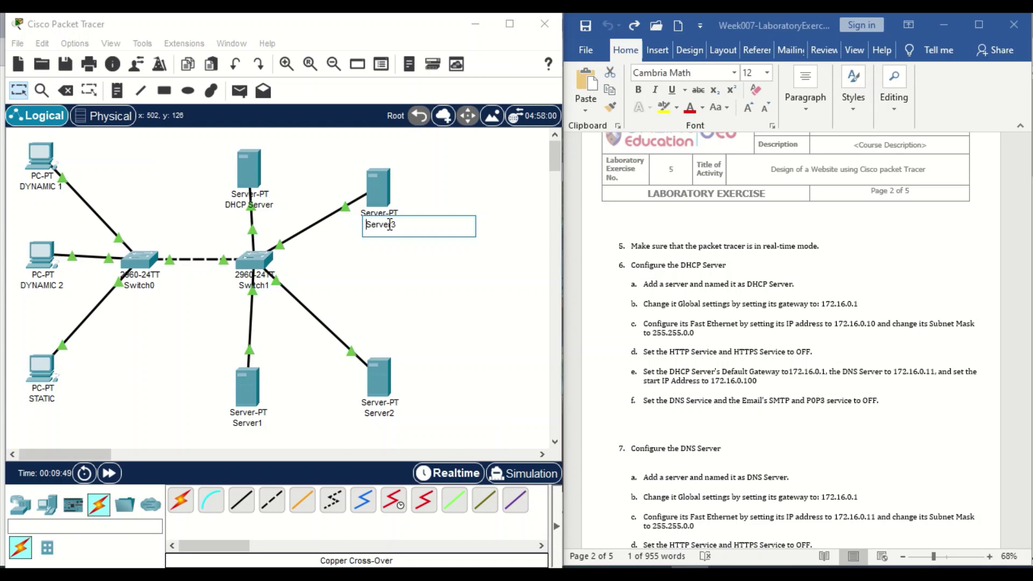
pyautogui.write('DNS')
pyautogui.press('BackSpace')
pyautogui.click(431, 290)
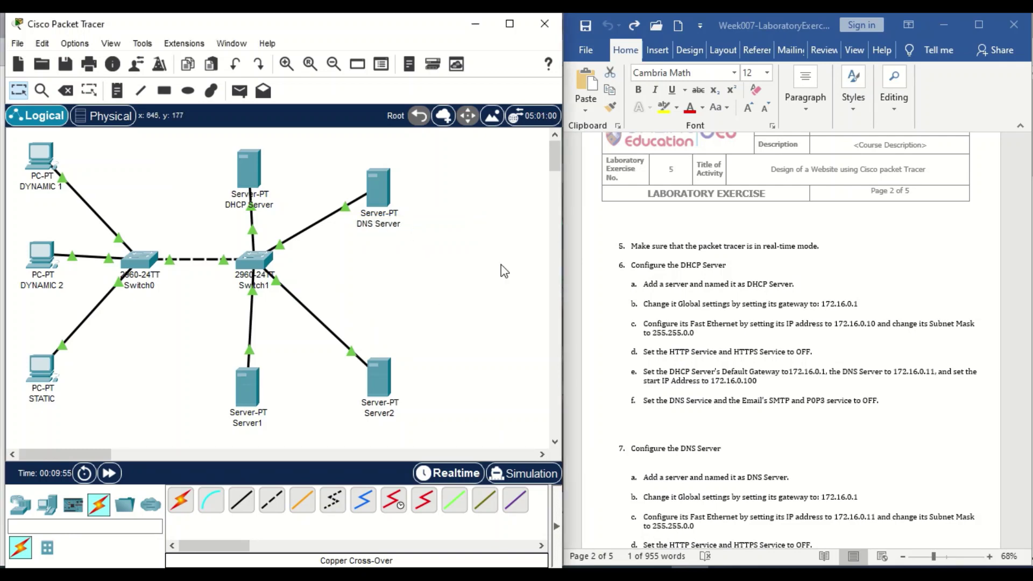
# - Following step 7 of the Word document, set the DNS Server's IPv4 default gateway to 172.16.0.1 in its global settings
pyautogui.click(1010, 336)
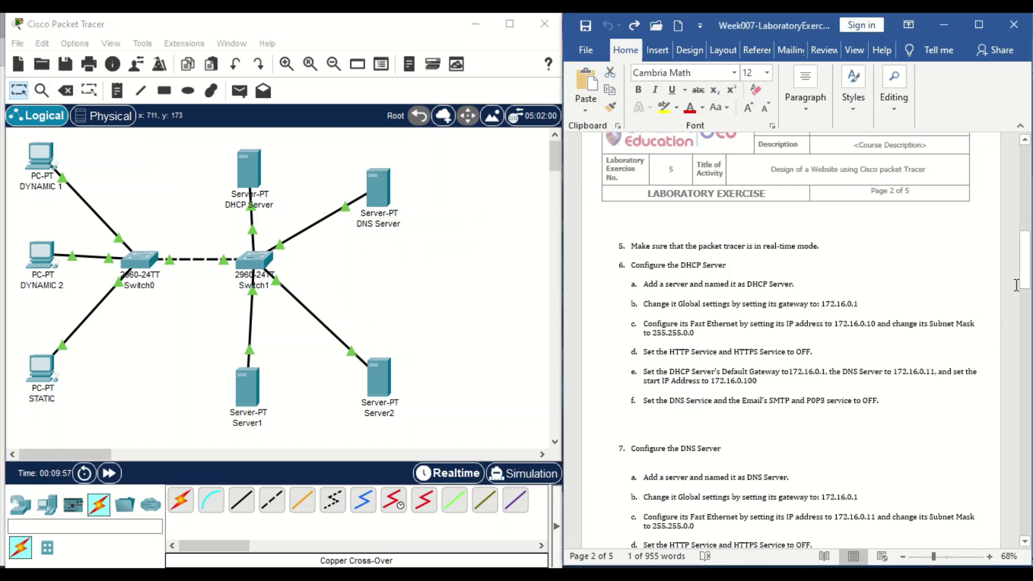
pyautogui.moveTo(1025, 283); pyautogui.dragTo(1026, 307)
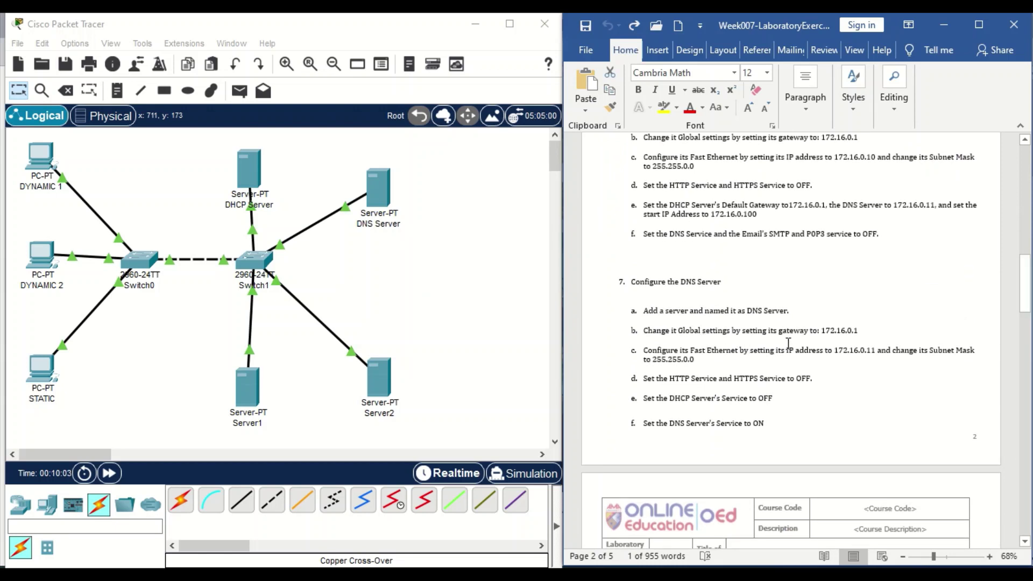
pyautogui.click(380, 199)
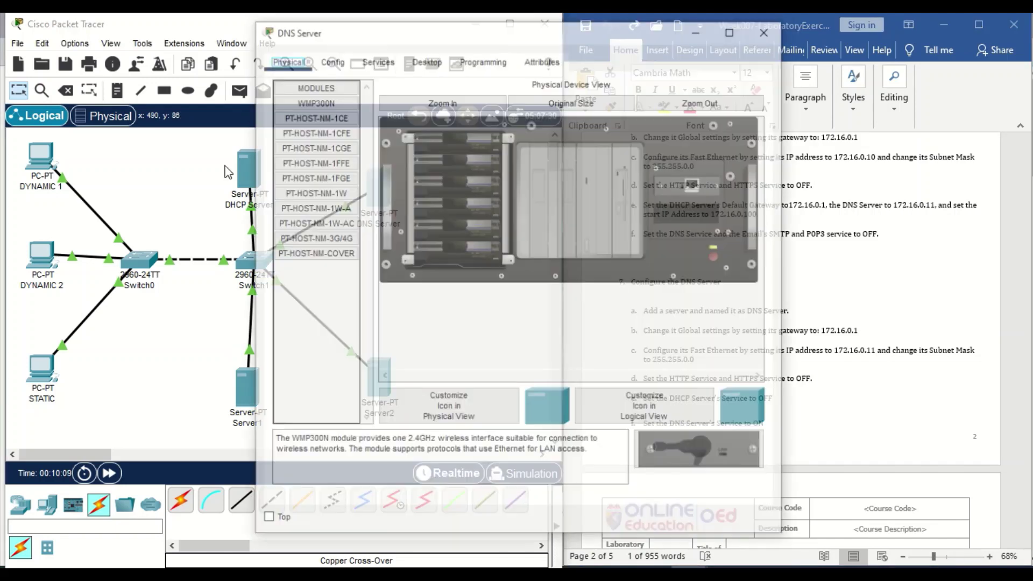
pyautogui.click(345, 64)
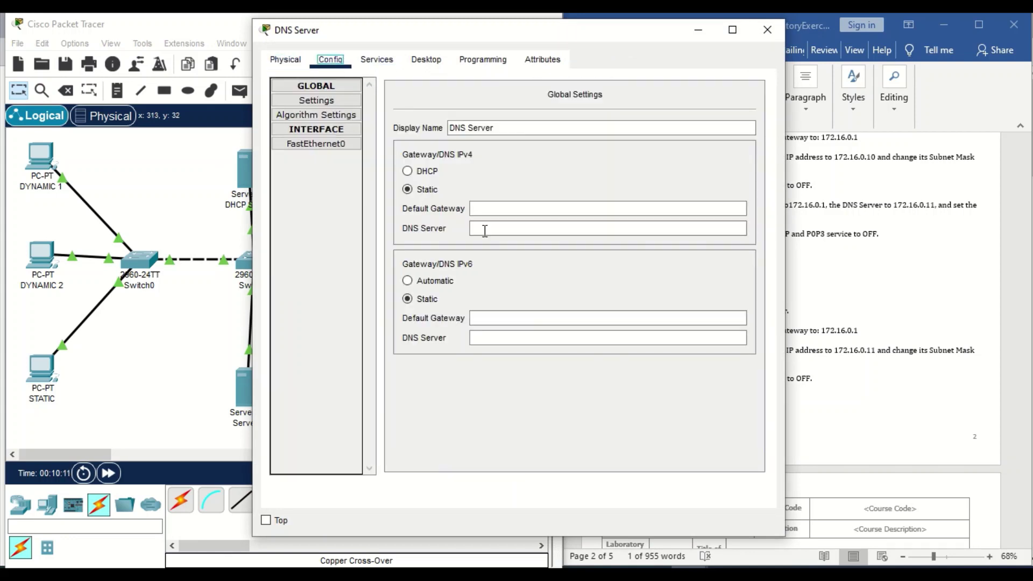
pyautogui.click(497, 208)
pyautogui.write('17')
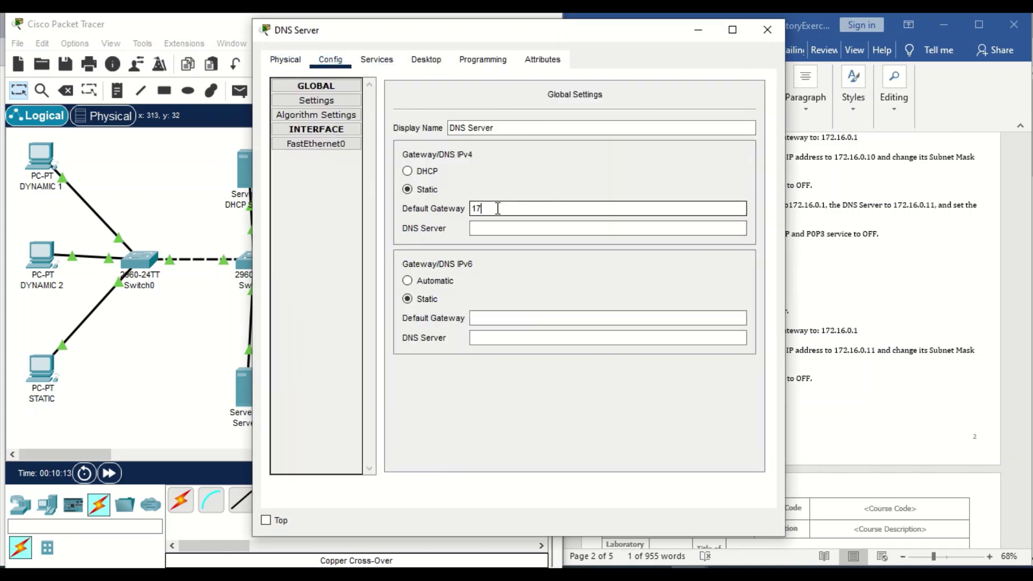
pyautogui.write('2.16.0.1')
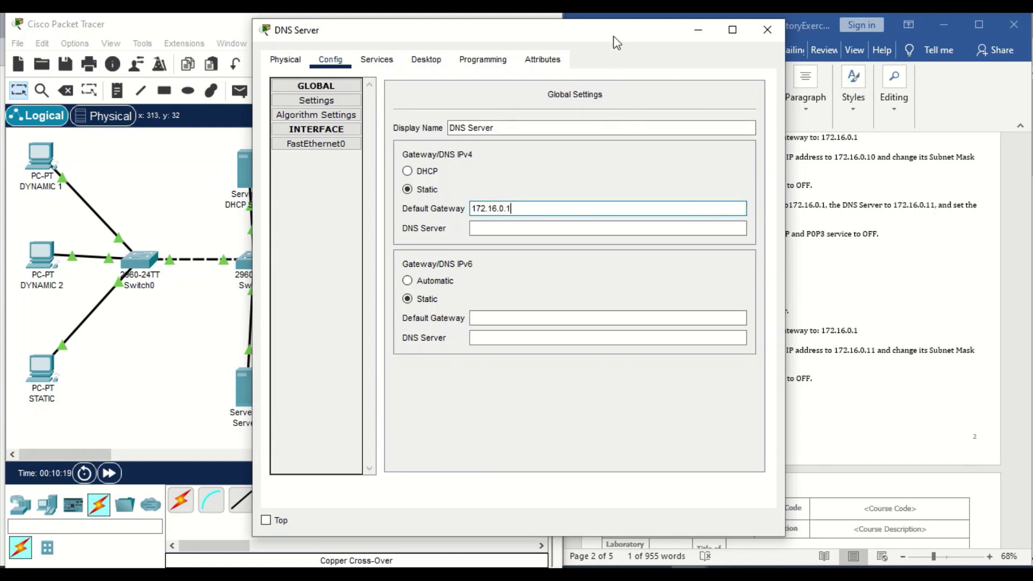
# - Give the DNS Server's FastEthernet0 interface the IPv4 address 172.16.0.11 with subnet mask 255.255.0.0
pyautogui.moveTo(614, 37); pyautogui.dragTo(455, 51)
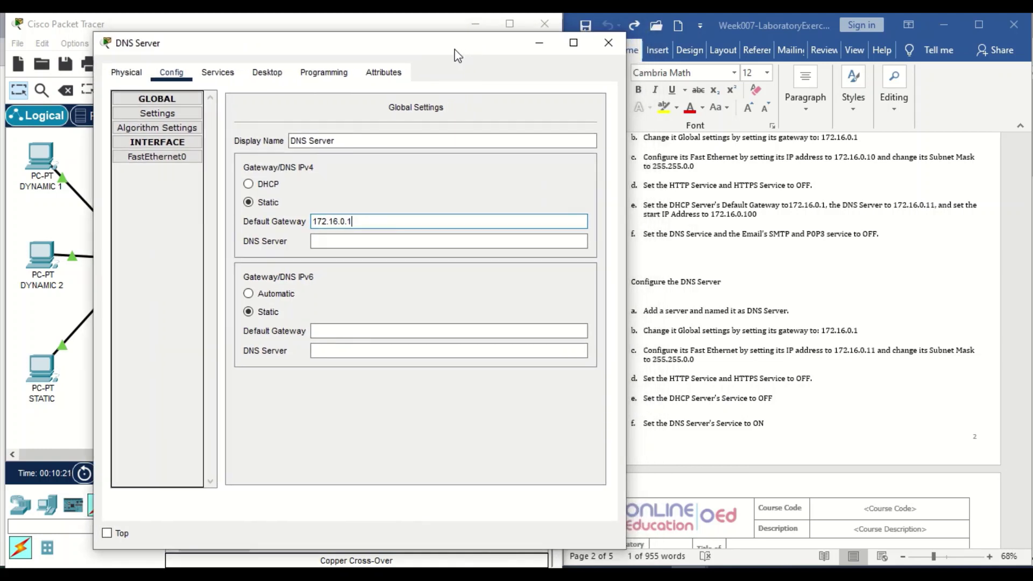
pyautogui.click(198, 157)
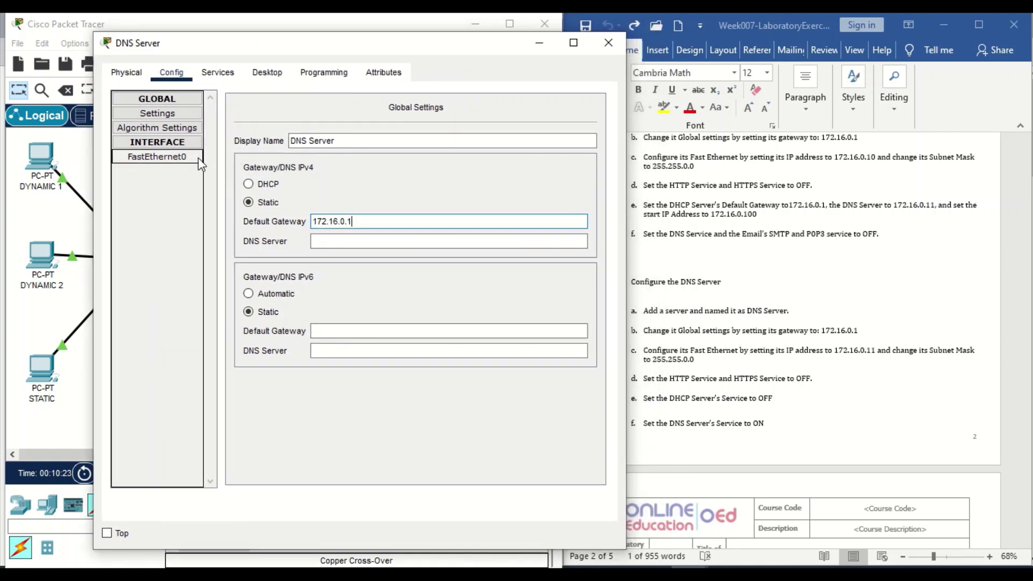
pyautogui.click(465, 229)
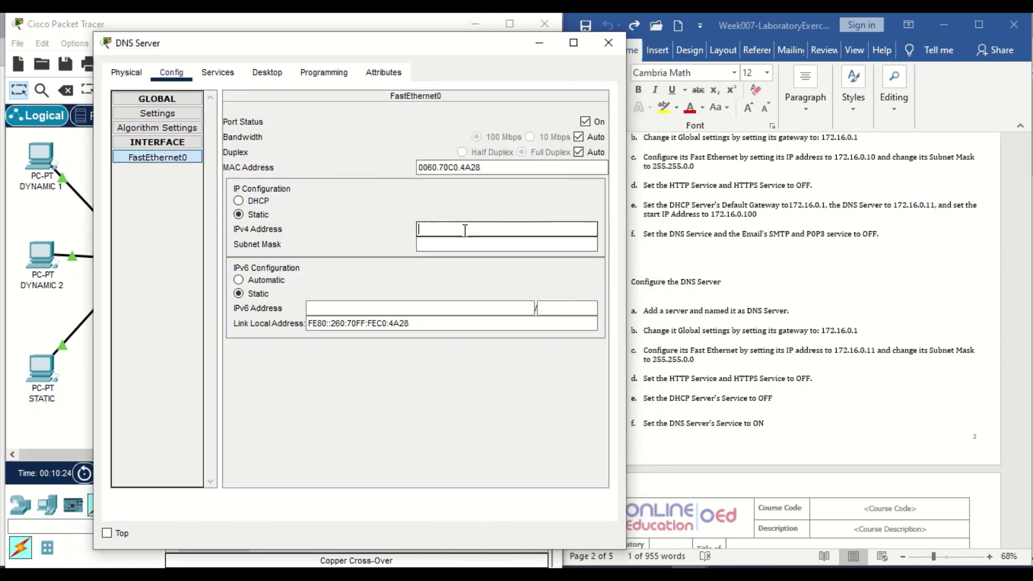
pyautogui.write('172.16.0.')
pyautogui.write('11')
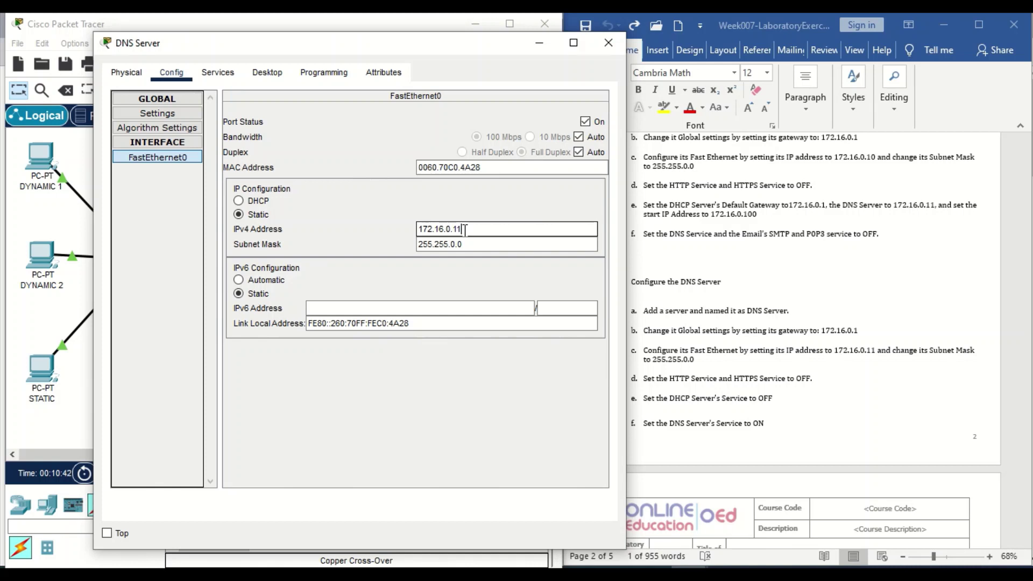
# - Turn off the DNS Server's HTTP and HTTPS services and check that its DHCP service is off
pyautogui.click(218, 72)
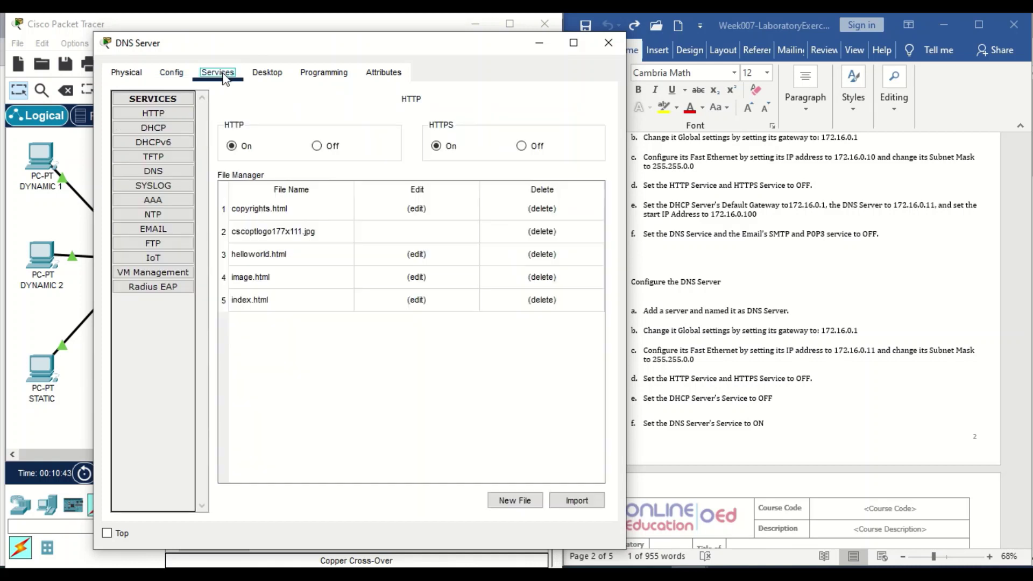
pyautogui.click(316, 146)
pyautogui.click(522, 146)
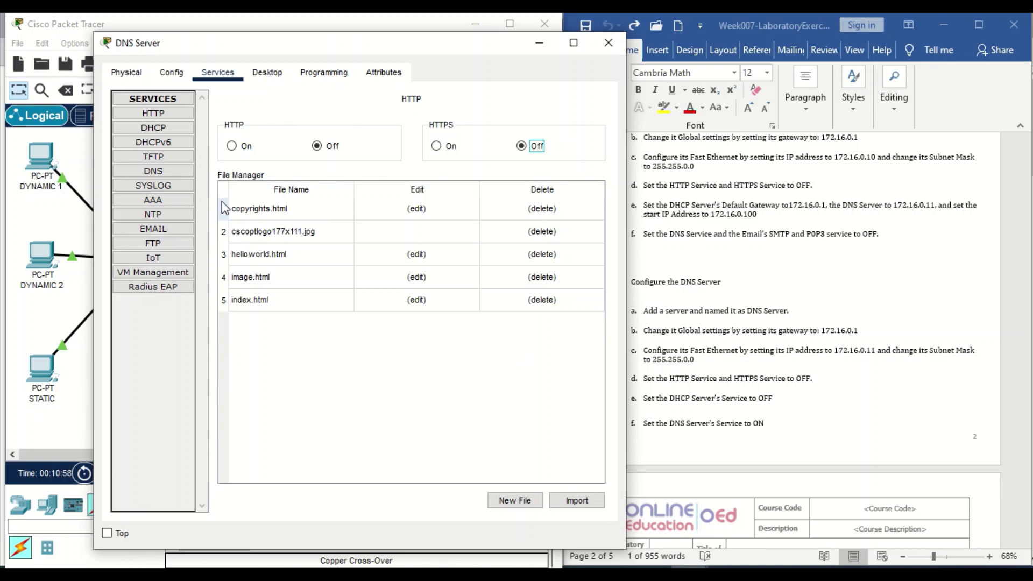
pyautogui.click(170, 130)
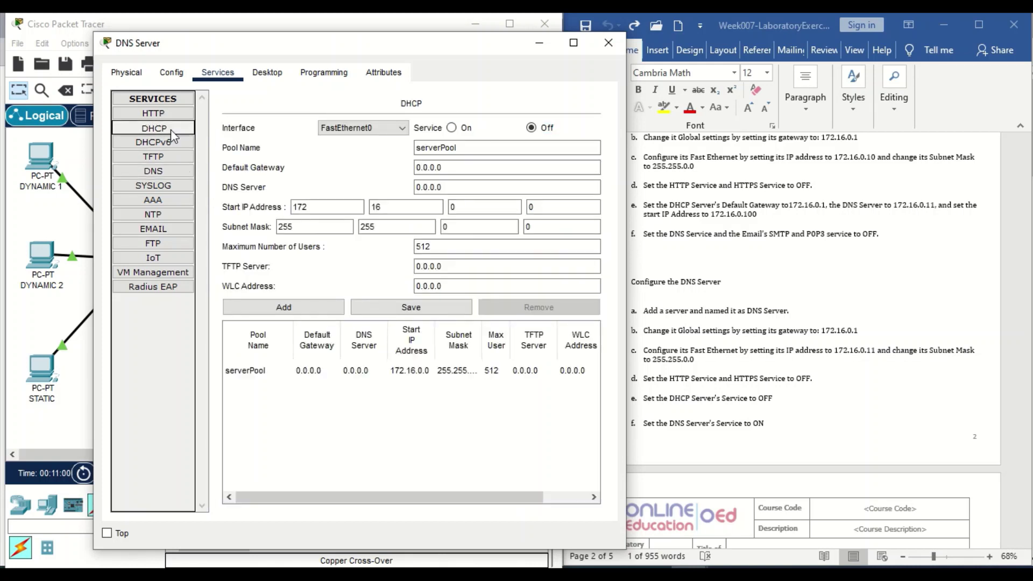
# - Turn on the DNS service of the DNS Server and close the device window
pyautogui.click(177, 171)
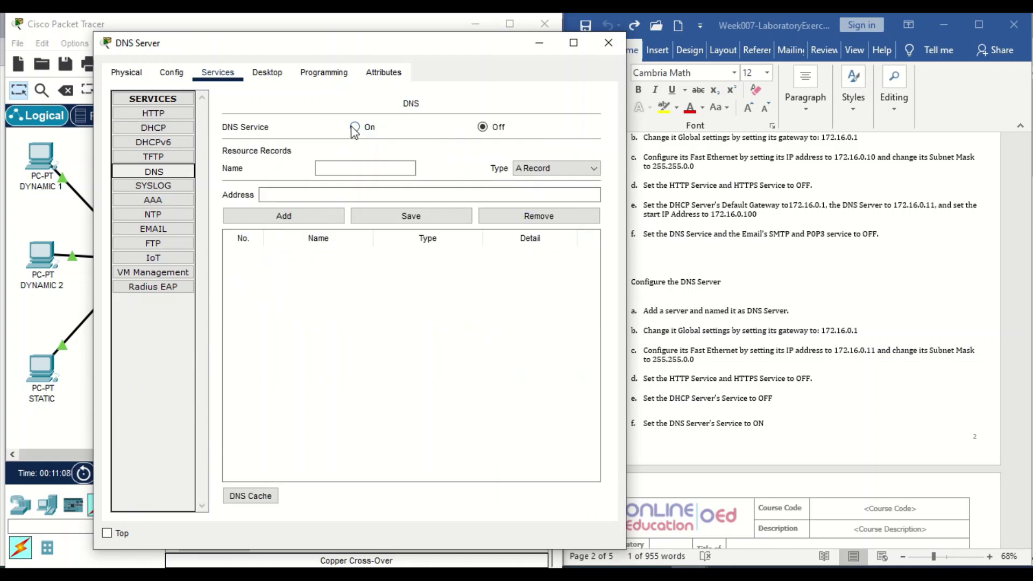
pyautogui.click(355, 128)
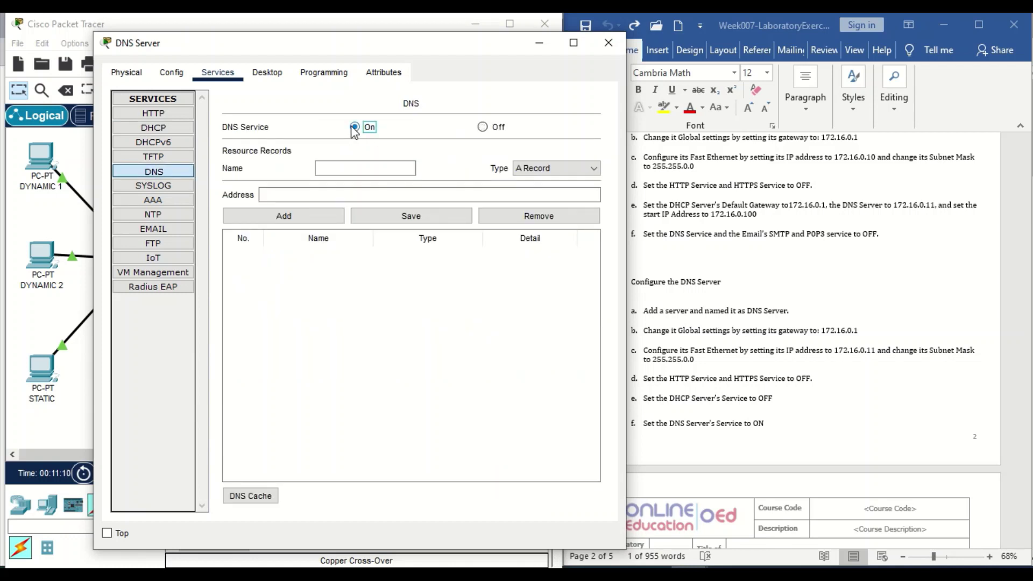
pyautogui.click(607, 43)
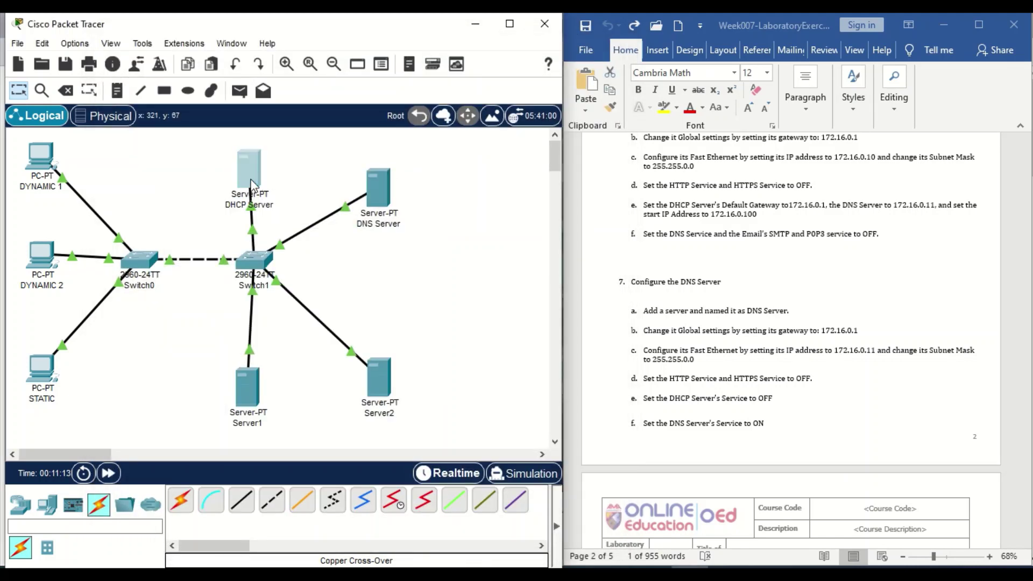
# - Review the DHCP service settings of the DHCP Server and close its window
pyautogui.click(250, 179)
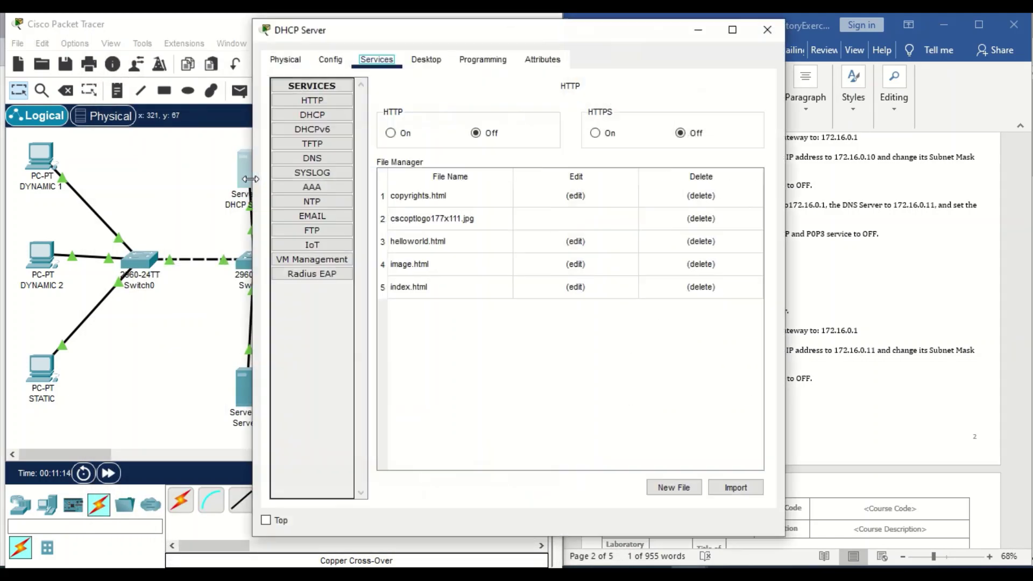
pyautogui.click(342, 117)
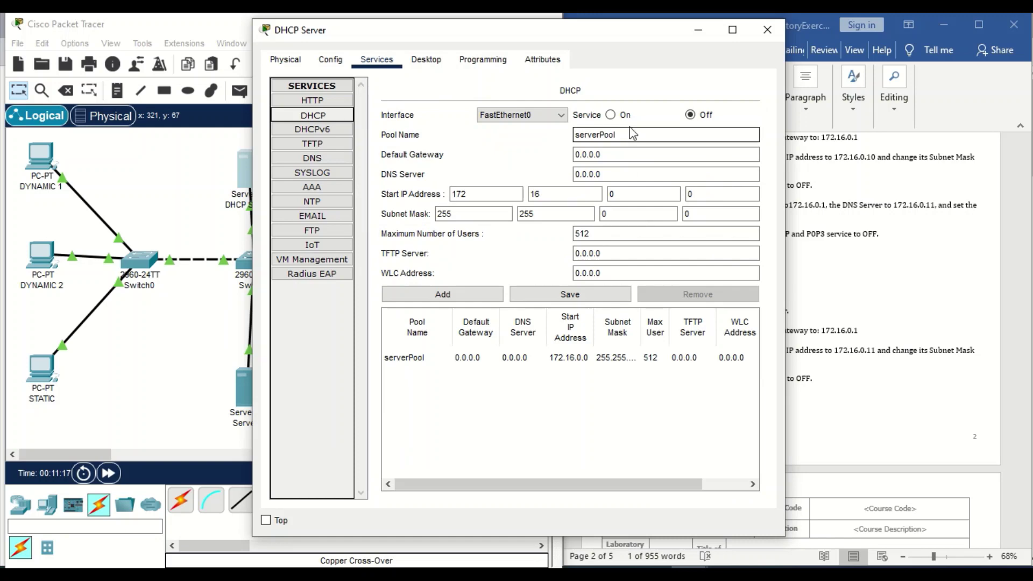
pyautogui.moveTo(656, 30); pyautogui.dragTo(474, 60)
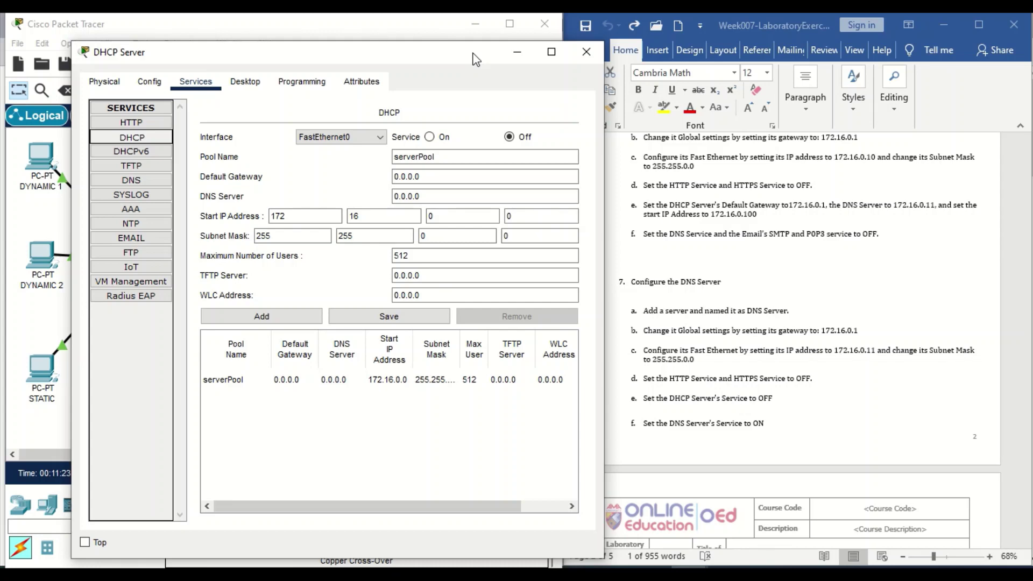
pyautogui.click(586, 51)
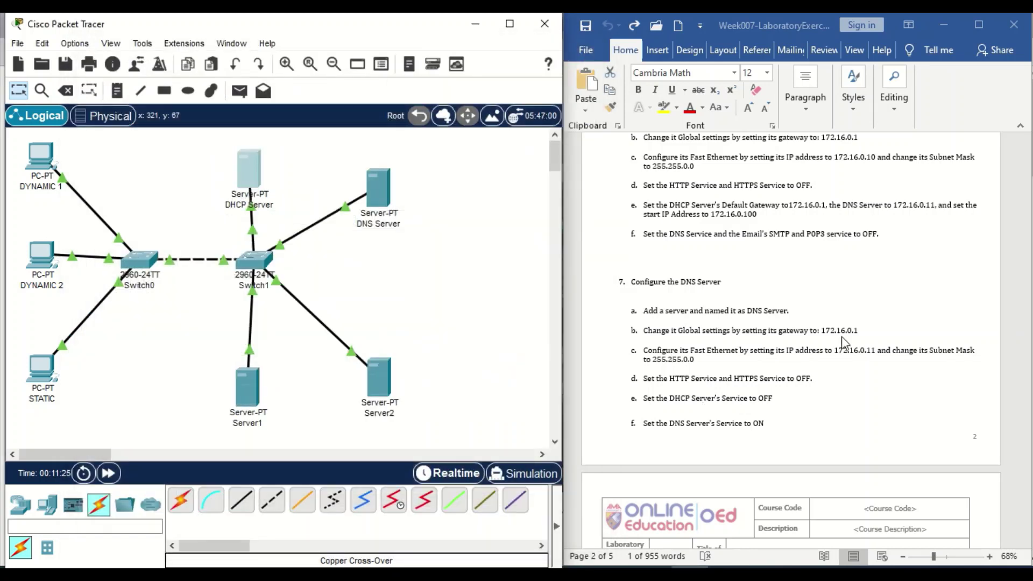
pyautogui.moveTo(1028, 301); pyautogui.dragTo(1028, 323)
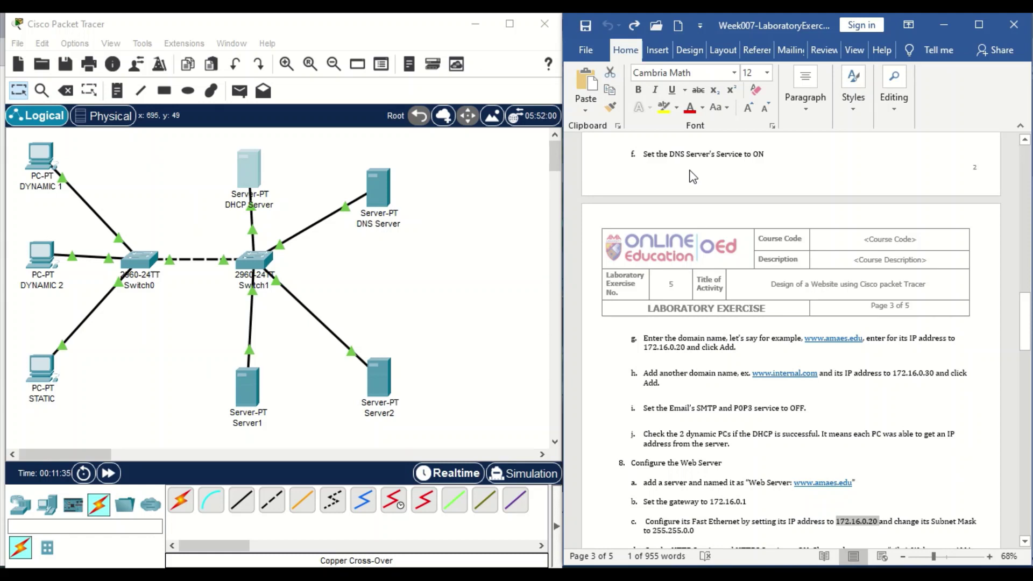
pyautogui.click(387, 198)
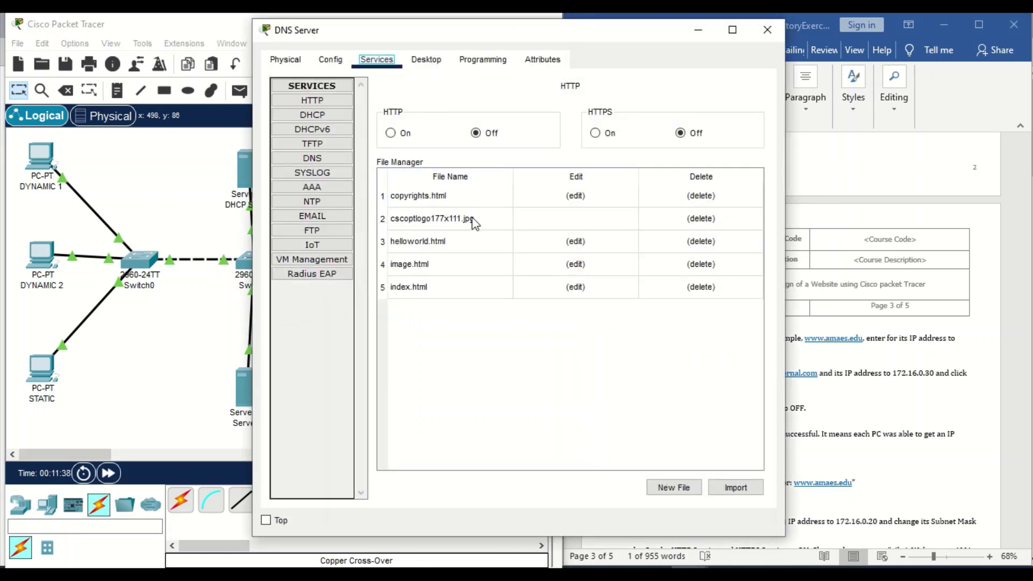
pyautogui.click(326, 159)
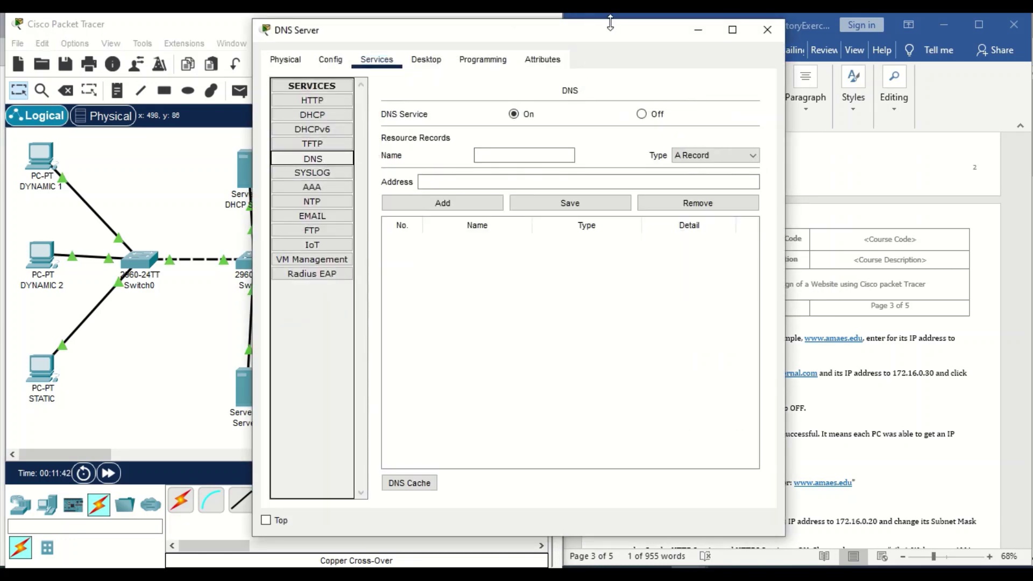
pyautogui.moveTo(609, 32); pyautogui.dragTo(433, 49)
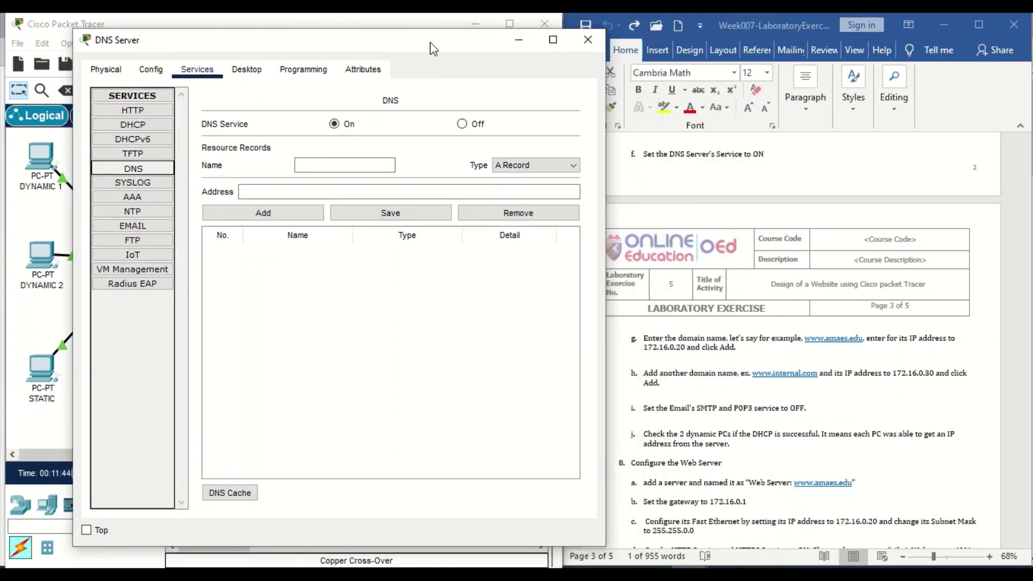
pyautogui.click(330, 166)
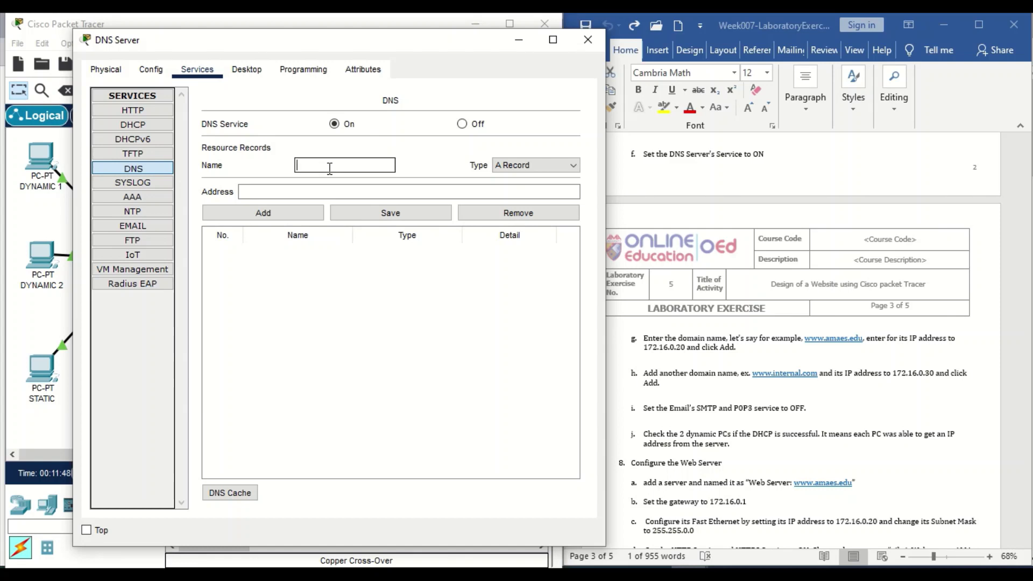
pyautogui.write('www.amaes.edu')
pyautogui.click(333, 192)
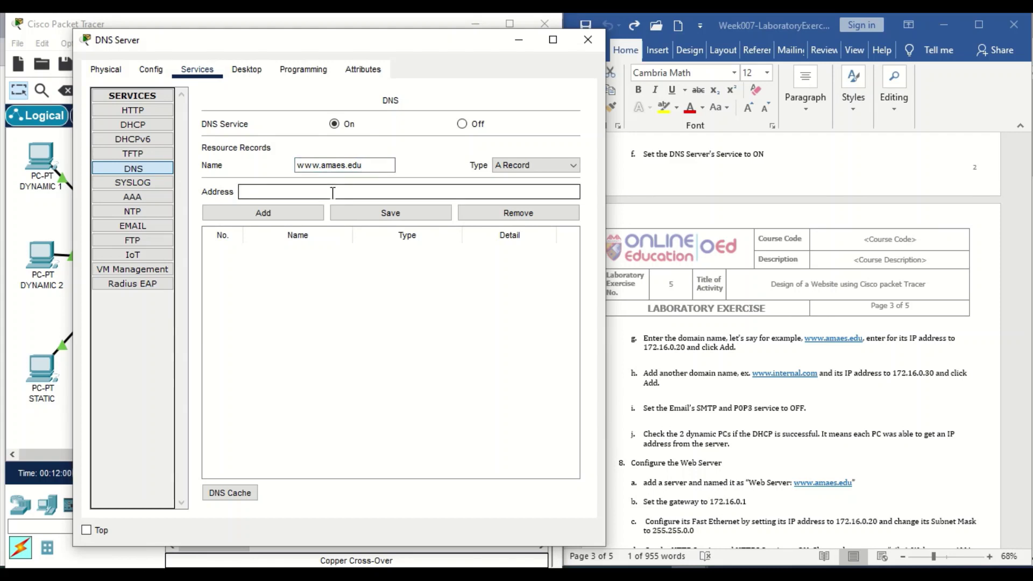
pyautogui.write('172.16.0.20')
pyautogui.click(305, 214)
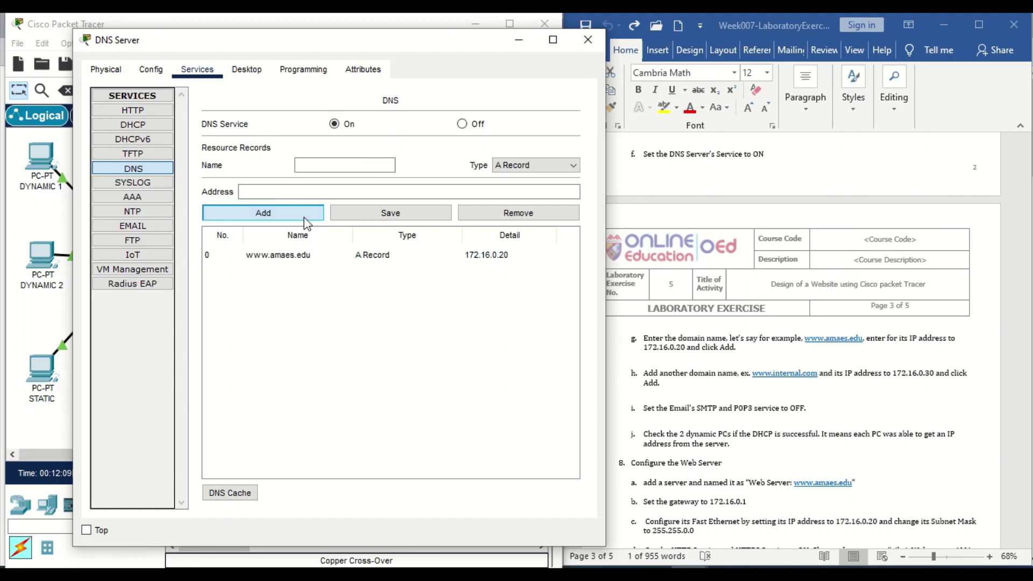
pyautogui.click(354, 164)
pyautogui.write('w')
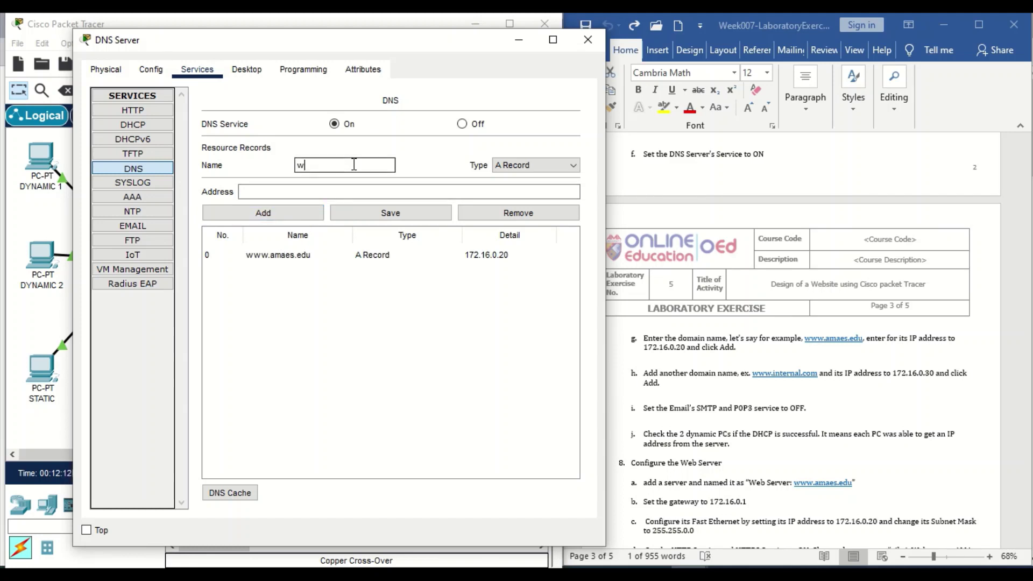
pyautogui.write('ww.internal.com')
pyautogui.click(357, 192)
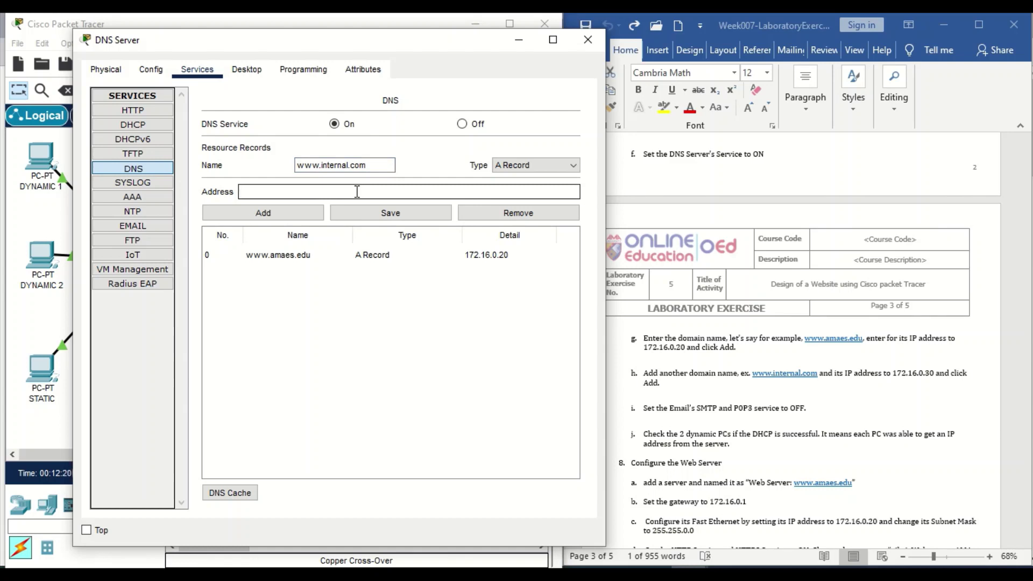
pyautogui.write('172.16.0.30')
pyautogui.click(315, 218)
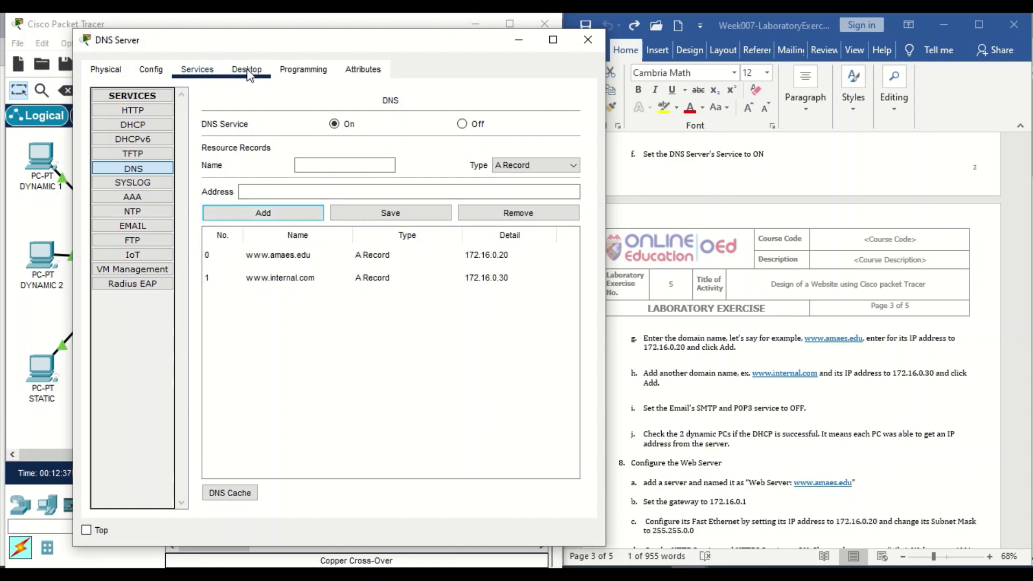
# - Turn off the DNS Server's SMTP and POP3 email services and close the device window
pyautogui.click(134, 226)
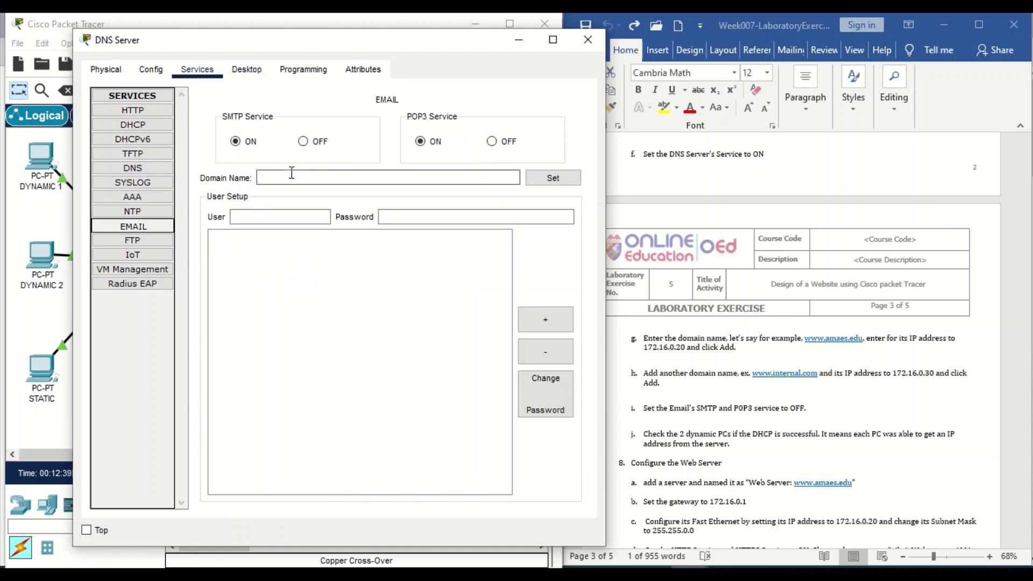
pyautogui.click(304, 142)
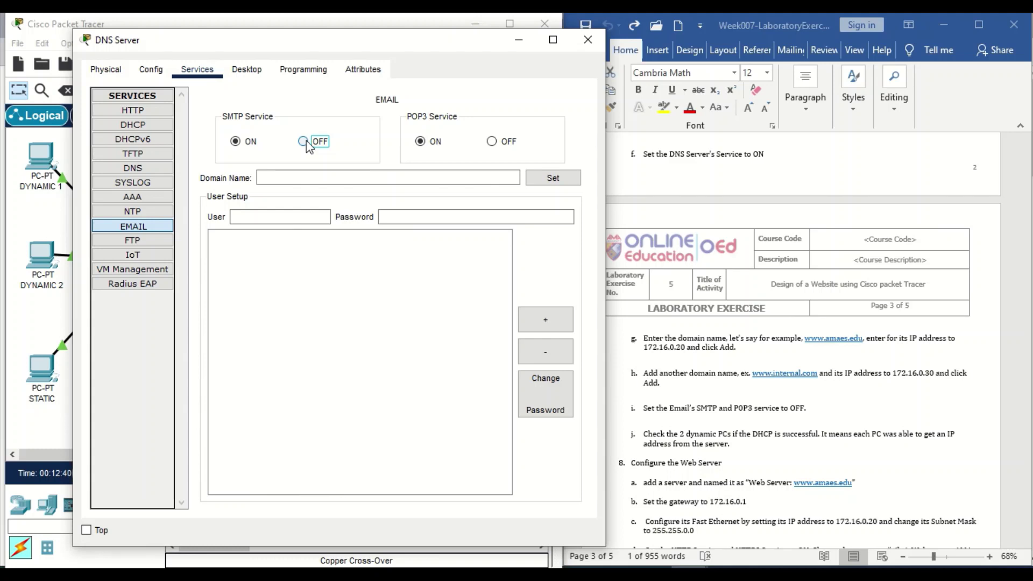
pyautogui.click(491, 142)
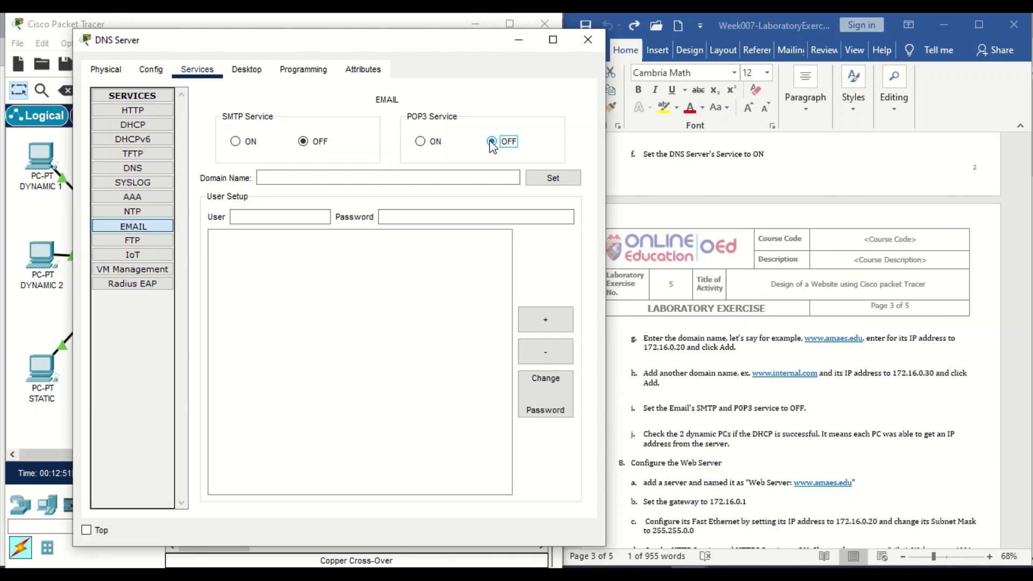
pyautogui.click(588, 40)
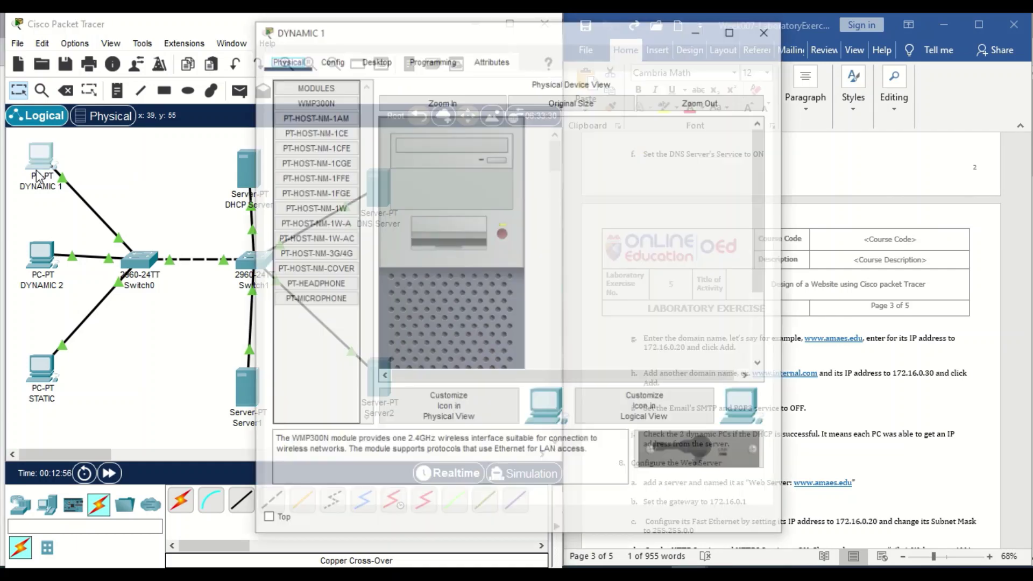
# - Set the IP configuration of PC DYNAMIC 1 to DHCP and close its window
pyautogui.click(46, 168)
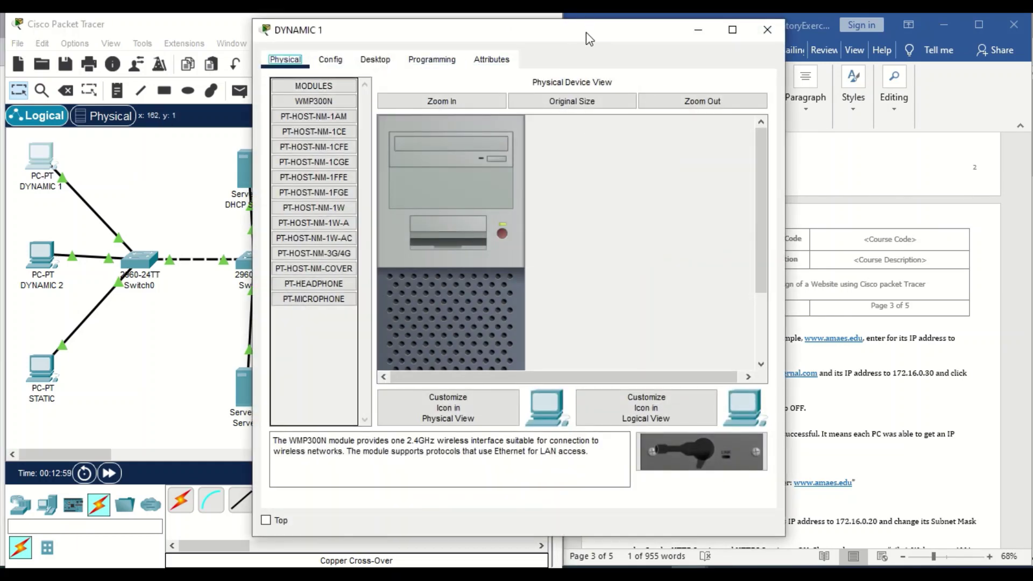
pyautogui.moveTo(586, 32); pyautogui.dragTo(421, 31)
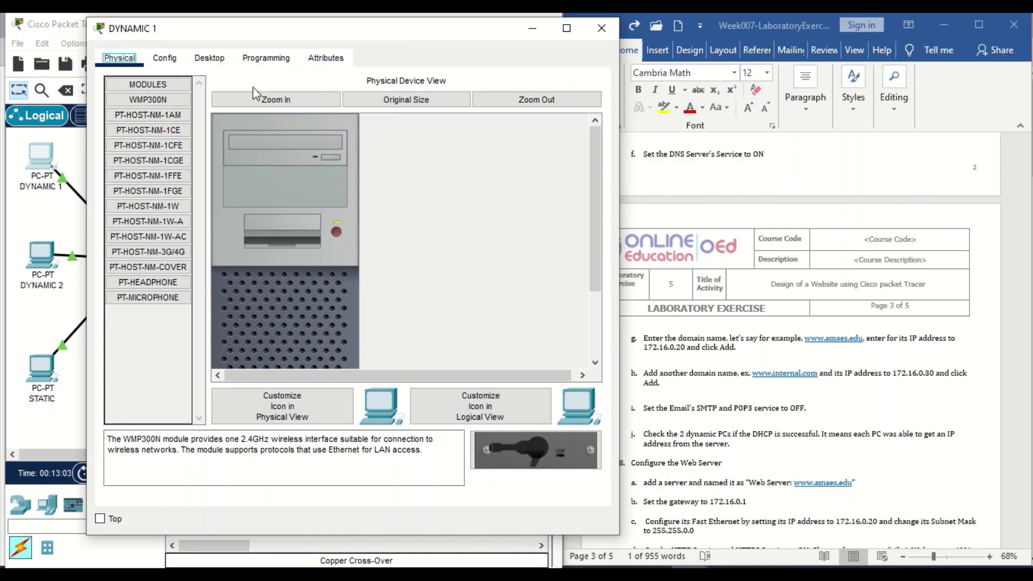
pyautogui.click(210, 64)
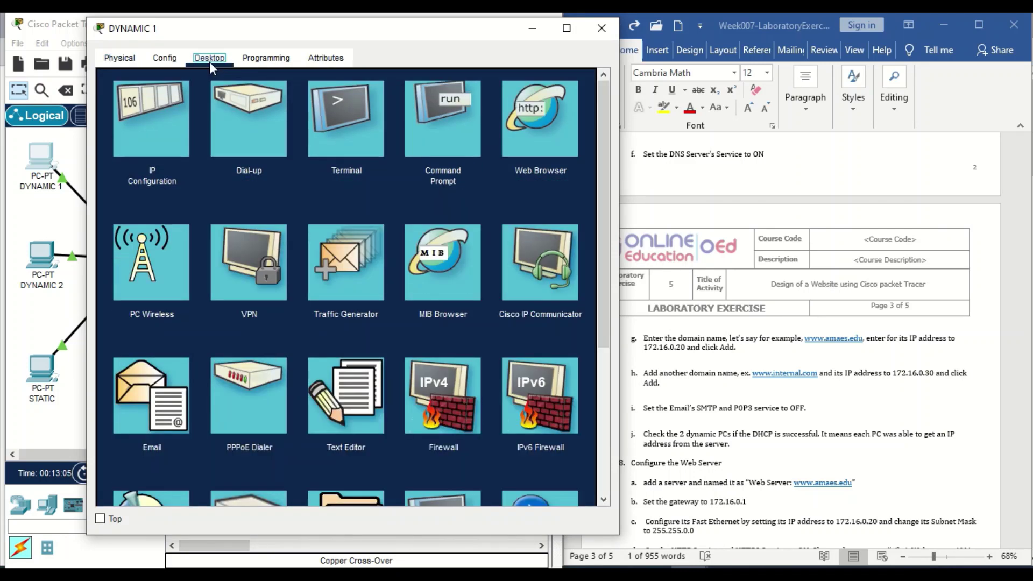
pyautogui.click(170, 146)
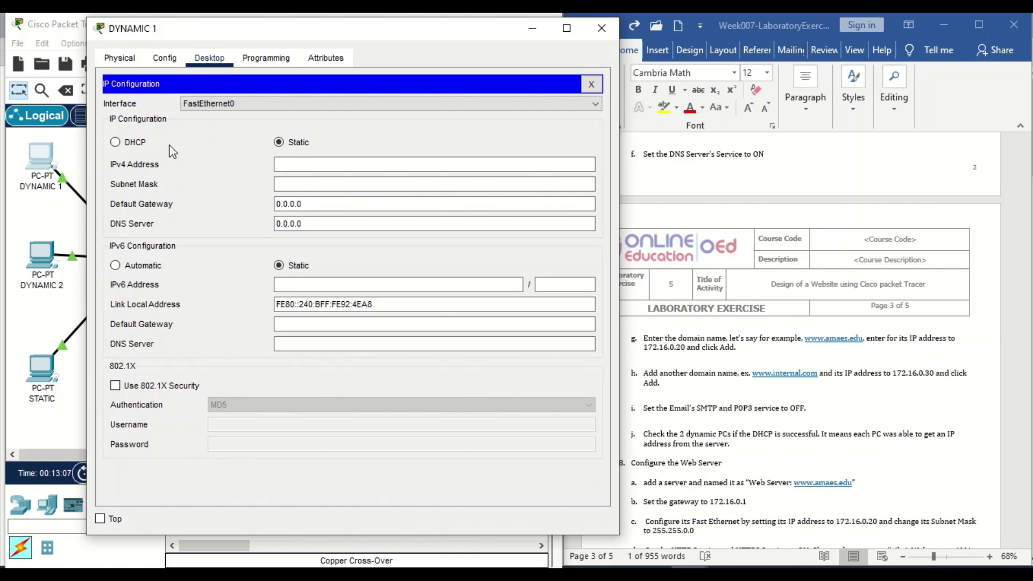
pyautogui.click(116, 142)
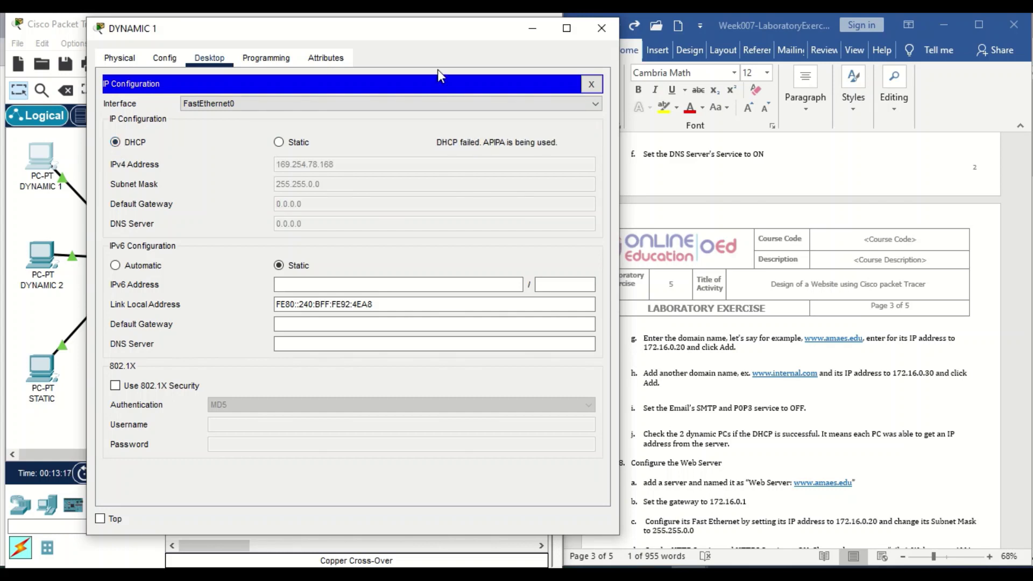
pyautogui.click(601, 28)
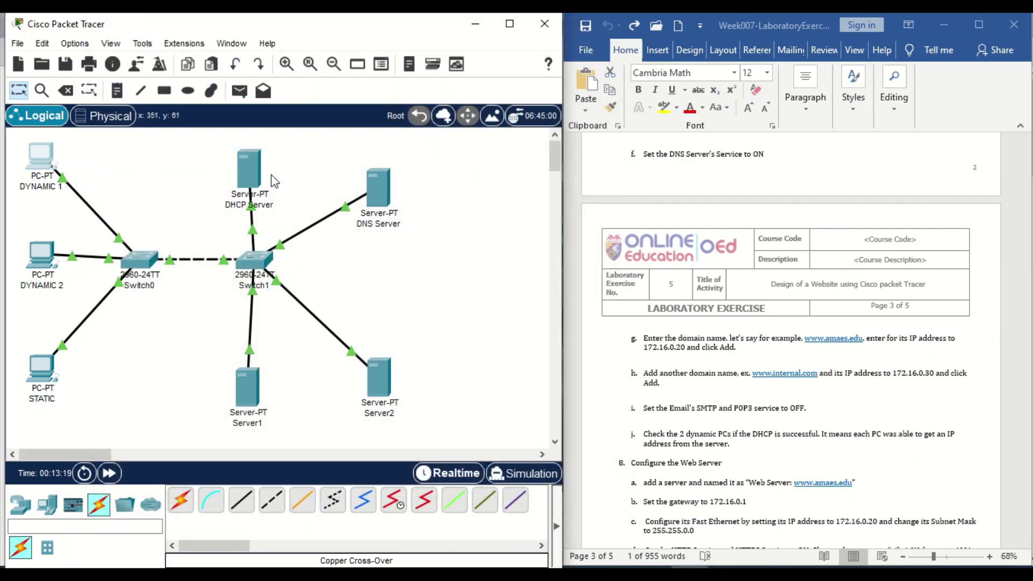
# - Review the DHCP Server's HTTP and DHCP service settings and compare them with section 6 of the Word document
pyautogui.click(249, 172)
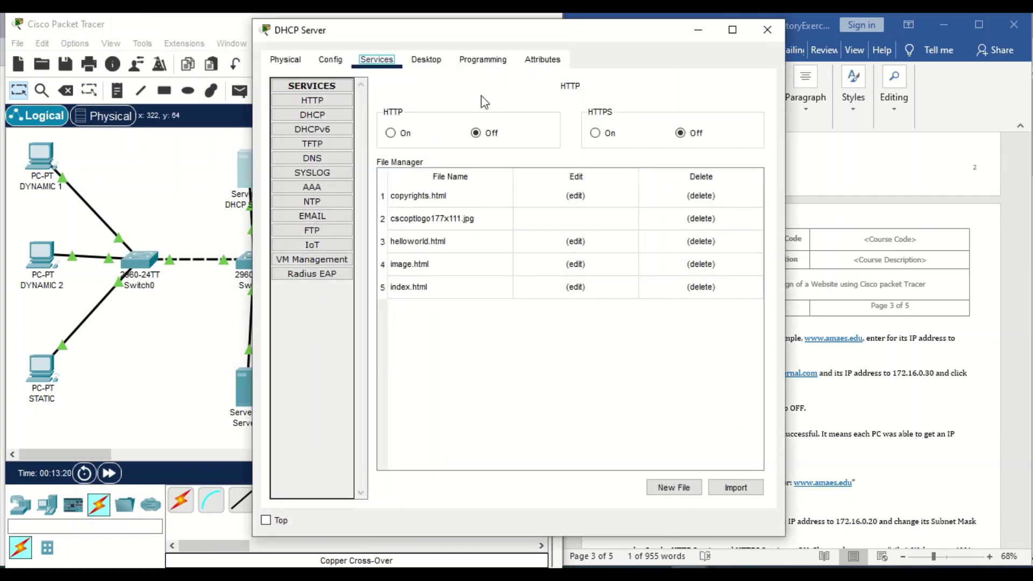
pyautogui.click(344, 116)
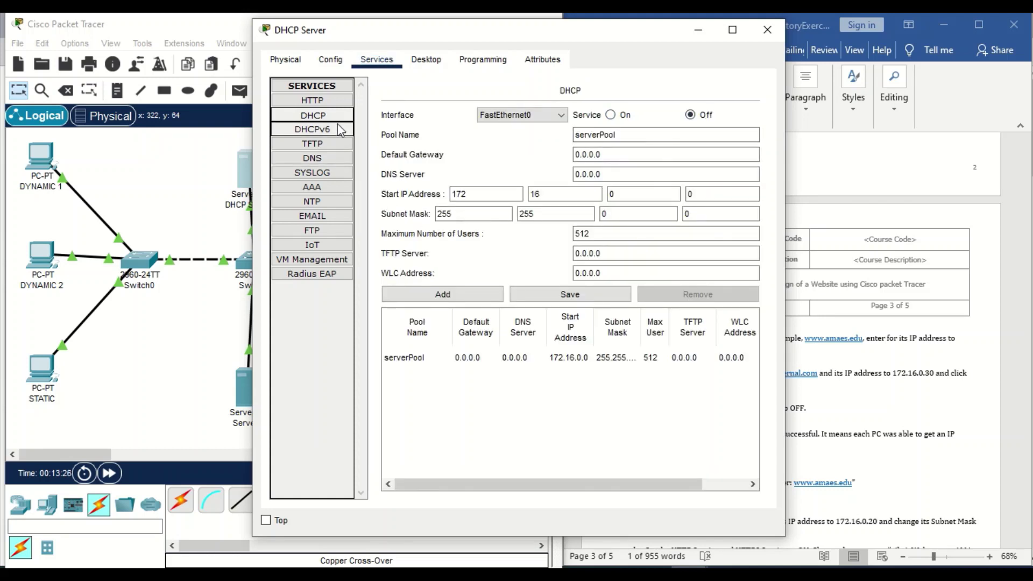
pyautogui.click(345, 102)
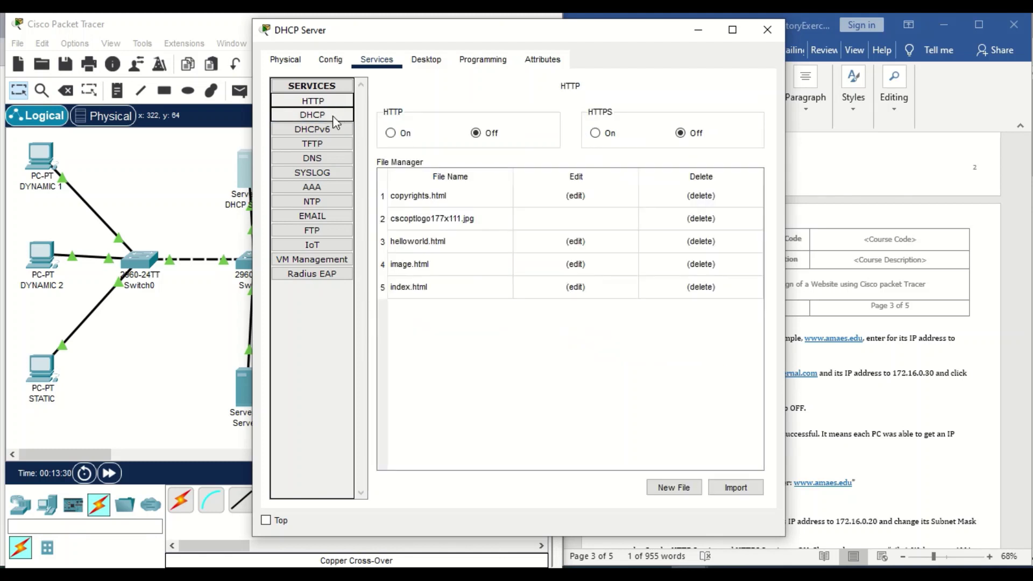
pyautogui.click(333, 115)
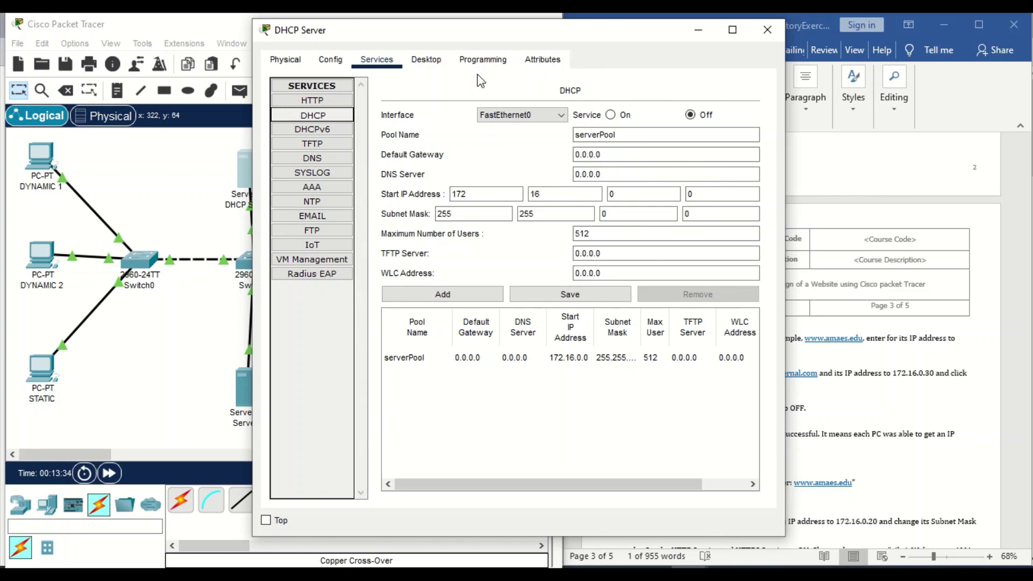
pyautogui.click(340, 102)
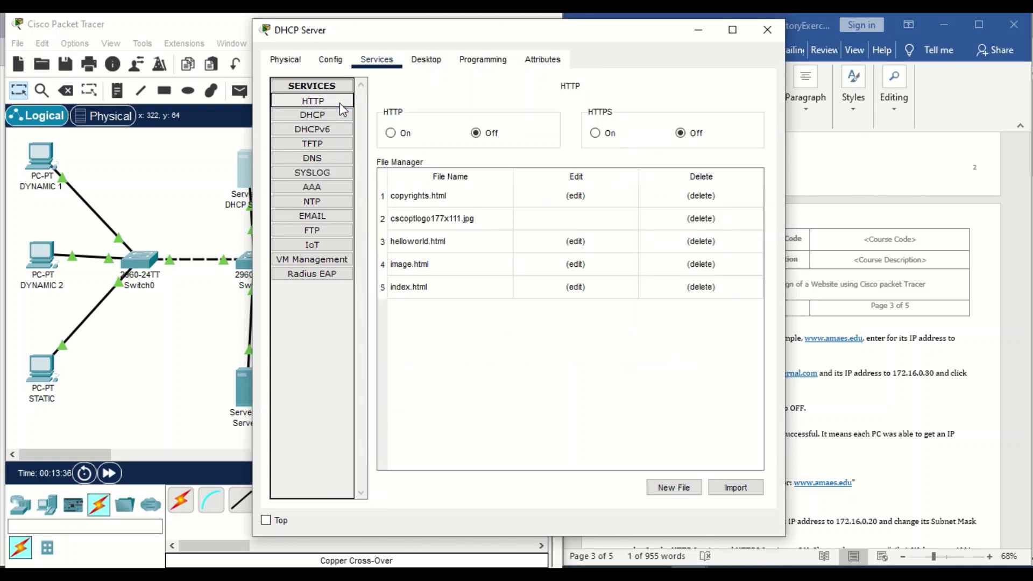
pyautogui.moveTo(634, 37); pyautogui.dragTo(463, 70)
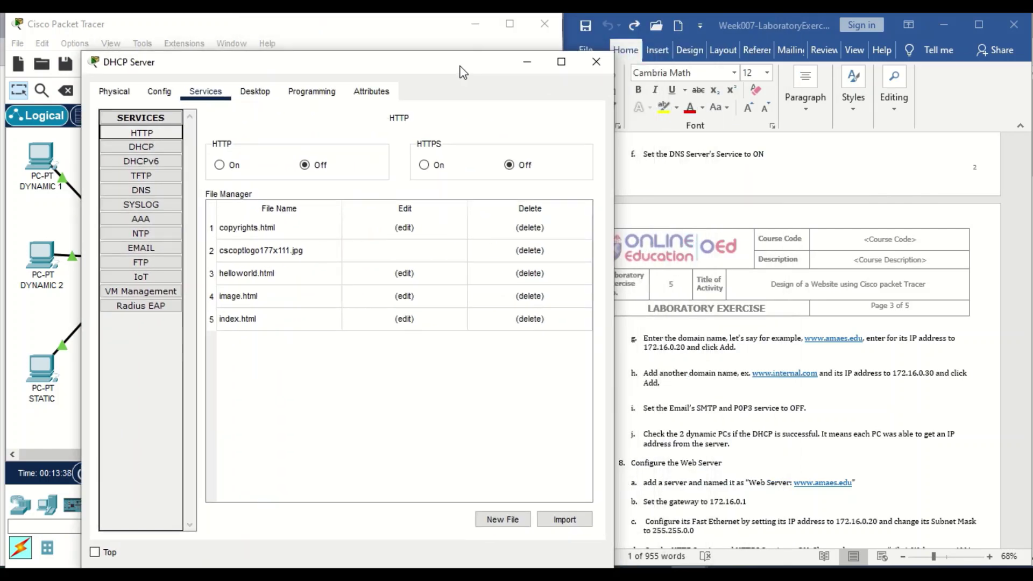
pyautogui.click(814, 274)
pyautogui.moveTo(1024, 320); pyautogui.dragTo(1005, 259)
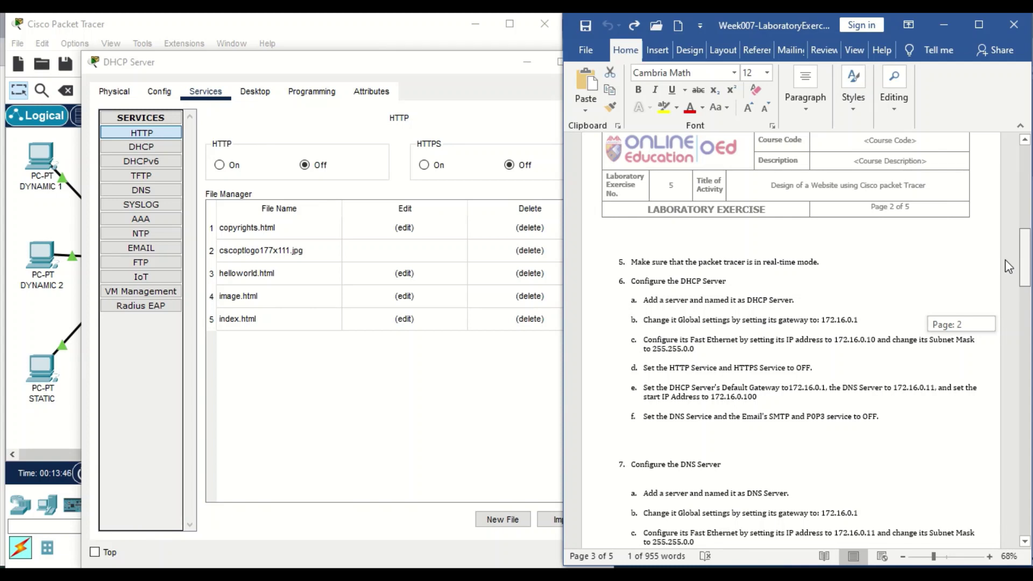
pyautogui.moveTo(1005, 259); pyautogui.dragTo(1009, 277)
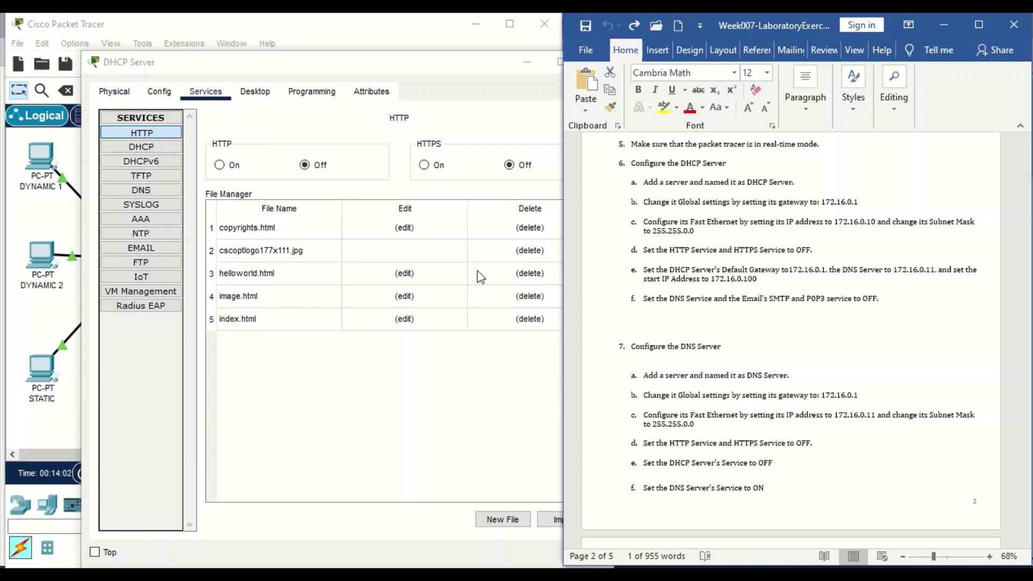
# - Turn on the DHCP service on the DHCP Server's FastEthernet0 interface and close the device window
pyautogui.click(170, 153)
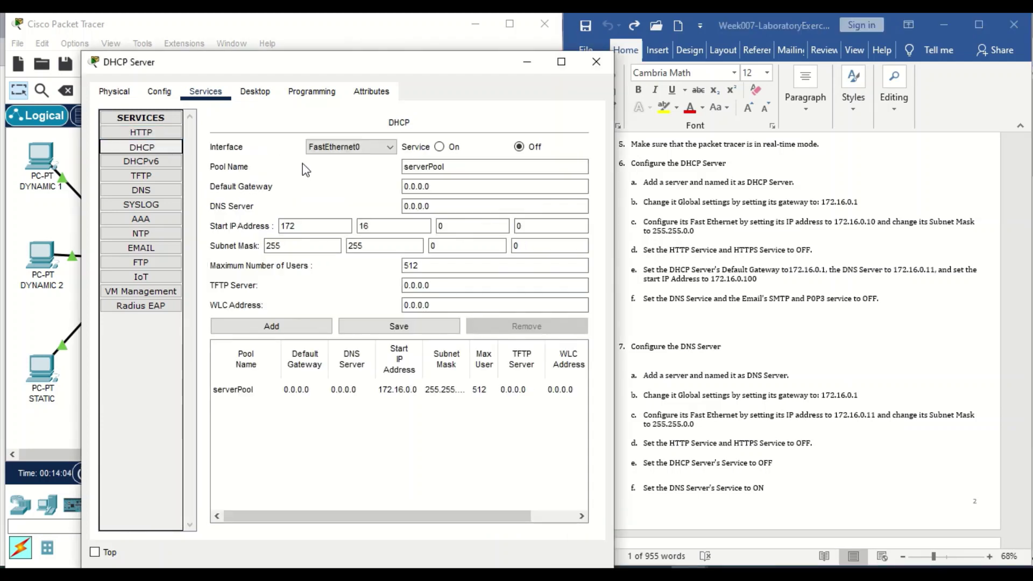
pyautogui.click(440, 148)
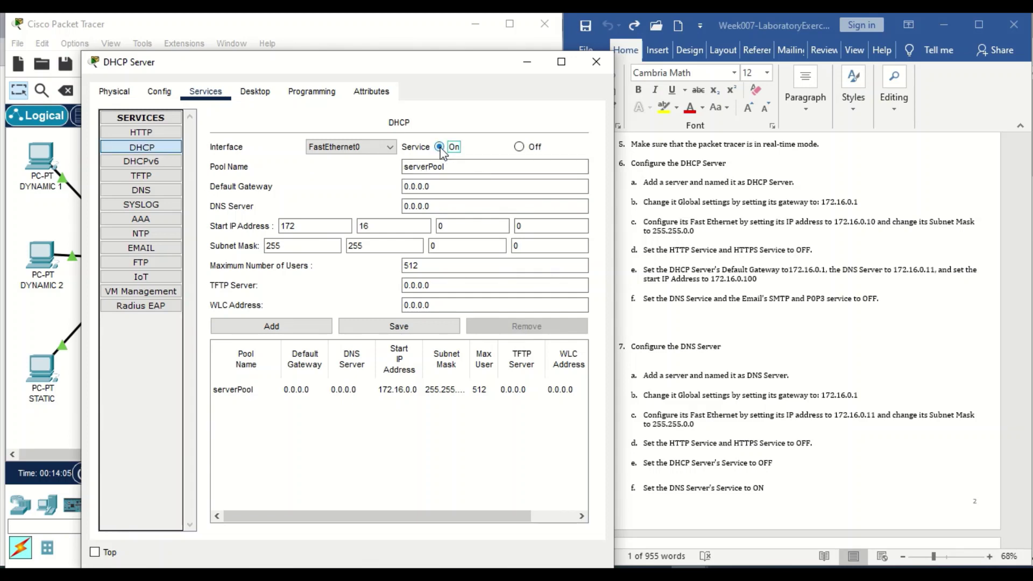
pyautogui.click(596, 62)
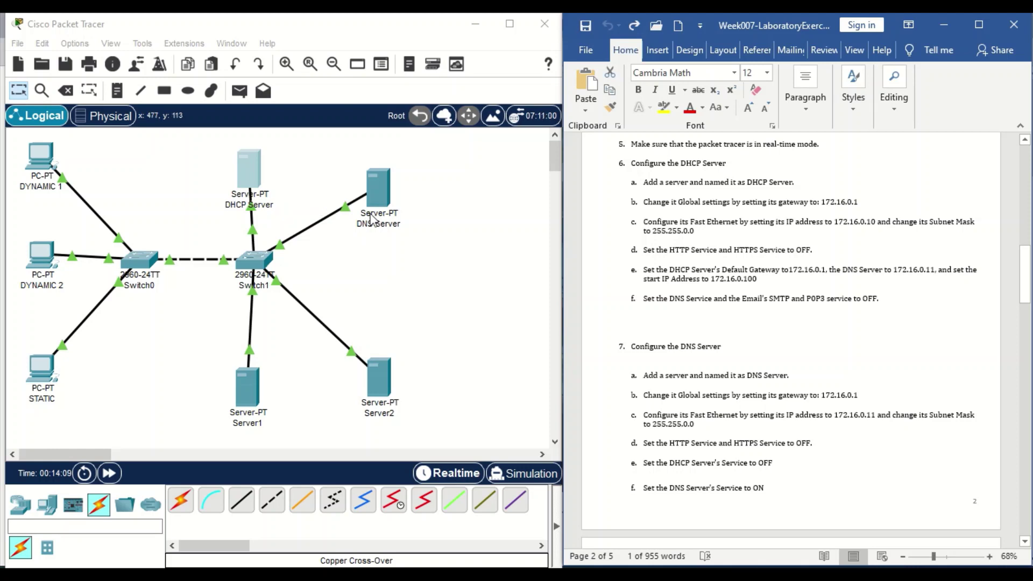
# - Check the DNS Server's DNS records and DHCP service settings, and close its window
pyautogui.click(379, 196)
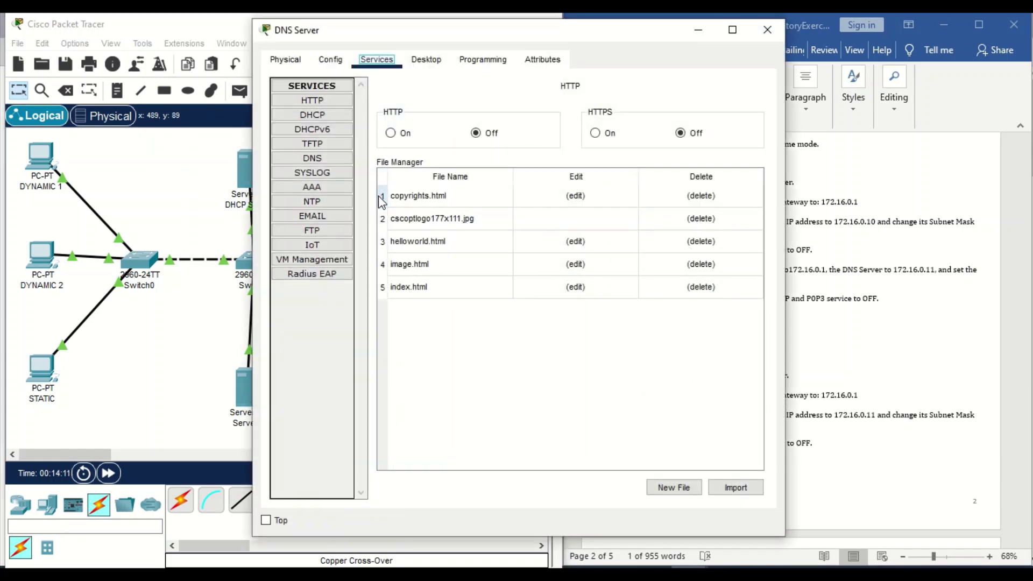
pyautogui.click(321, 159)
pyautogui.click(338, 117)
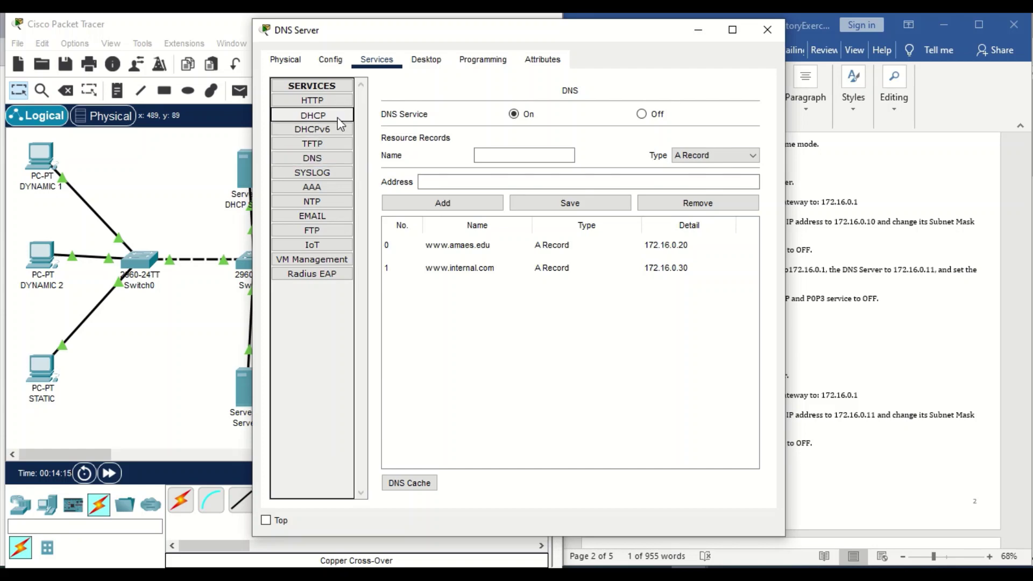
pyautogui.click(768, 30)
# - Renew the DHCP lease of PC DYNAMIC 1 by switching its IP configuration to Static and back to DHCP, and close its window
pyautogui.click(42, 156)
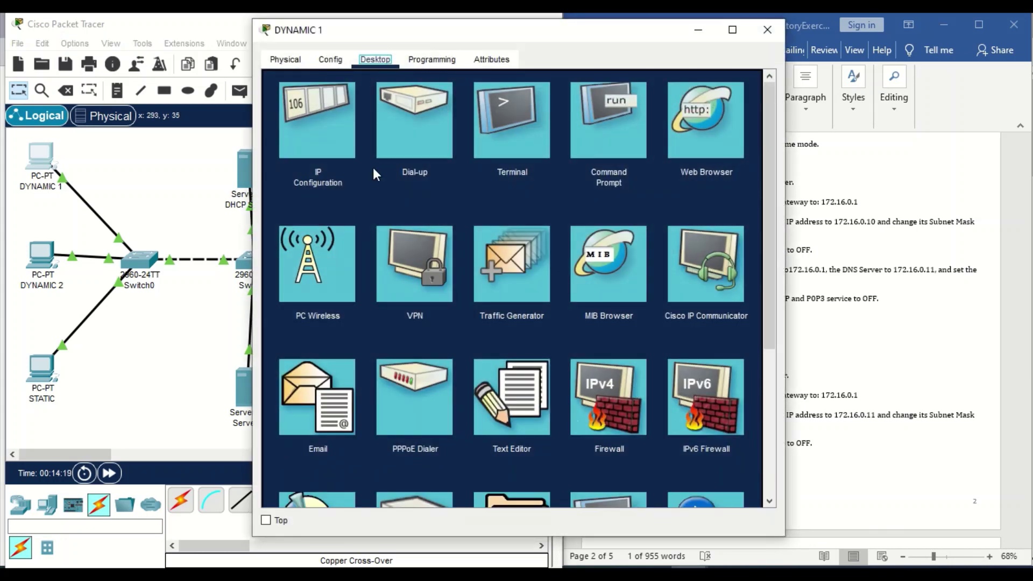
pyautogui.click(328, 140)
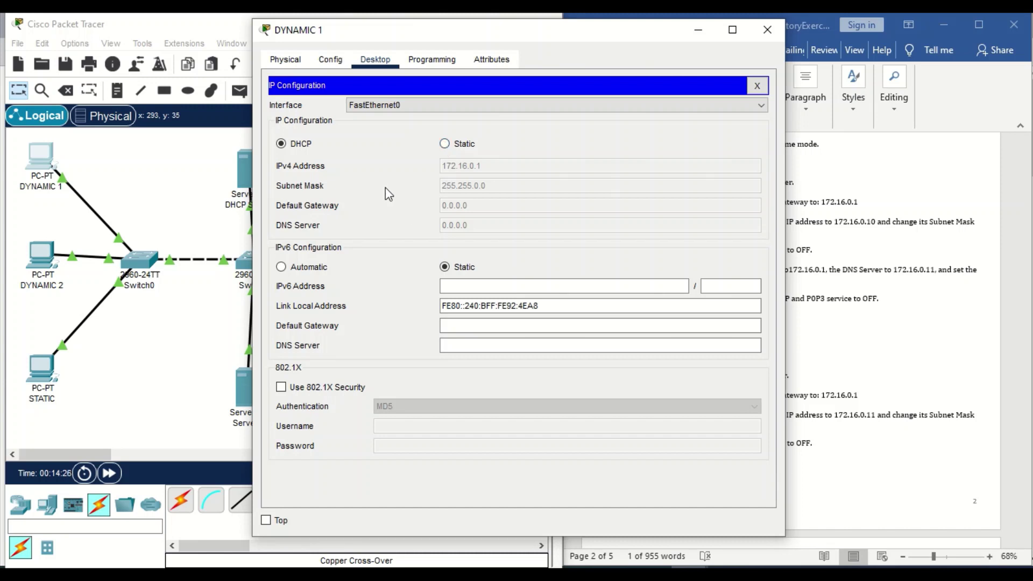
pyautogui.click(444, 144)
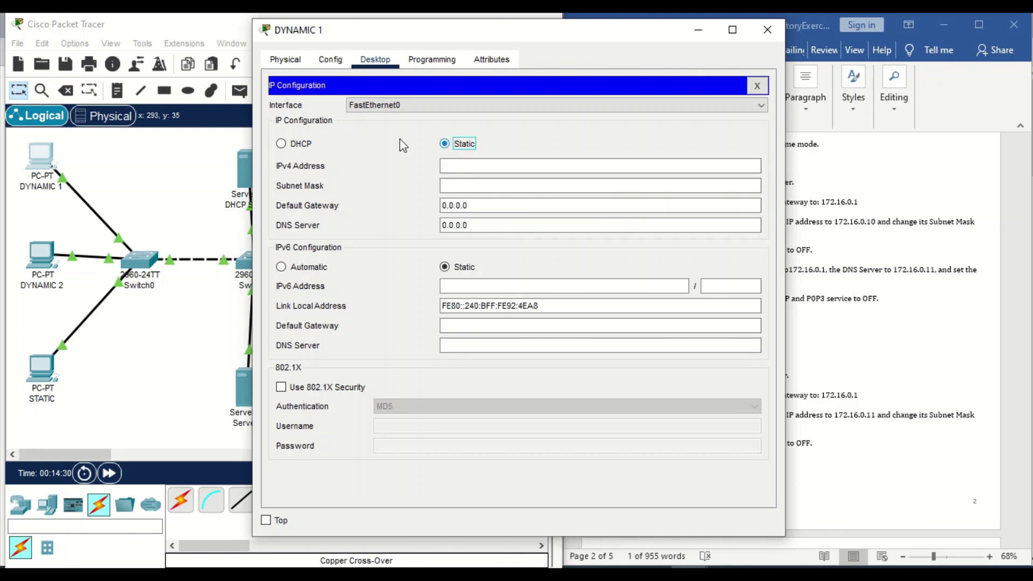
pyautogui.click(281, 144)
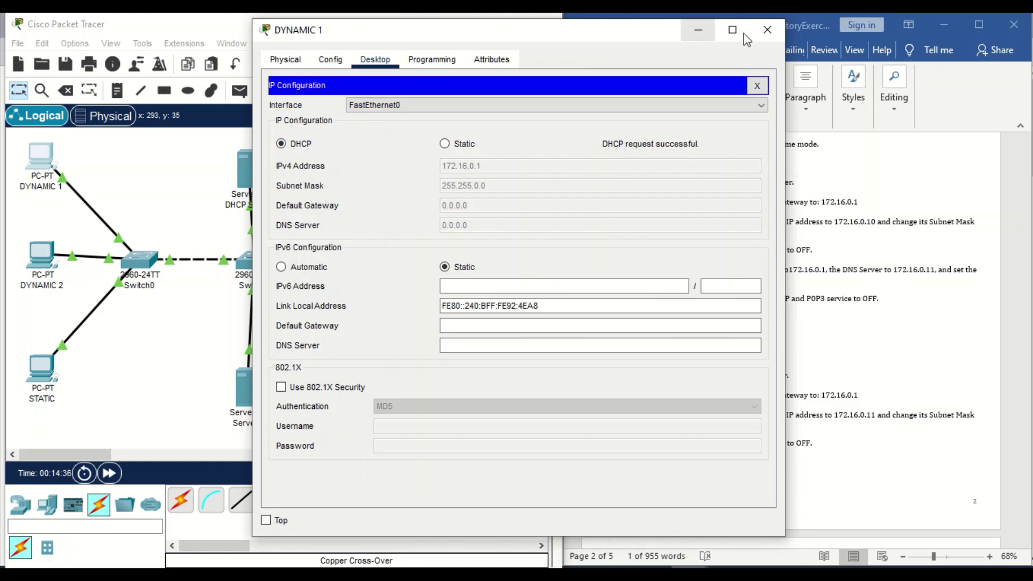
pyautogui.click(777, 36)
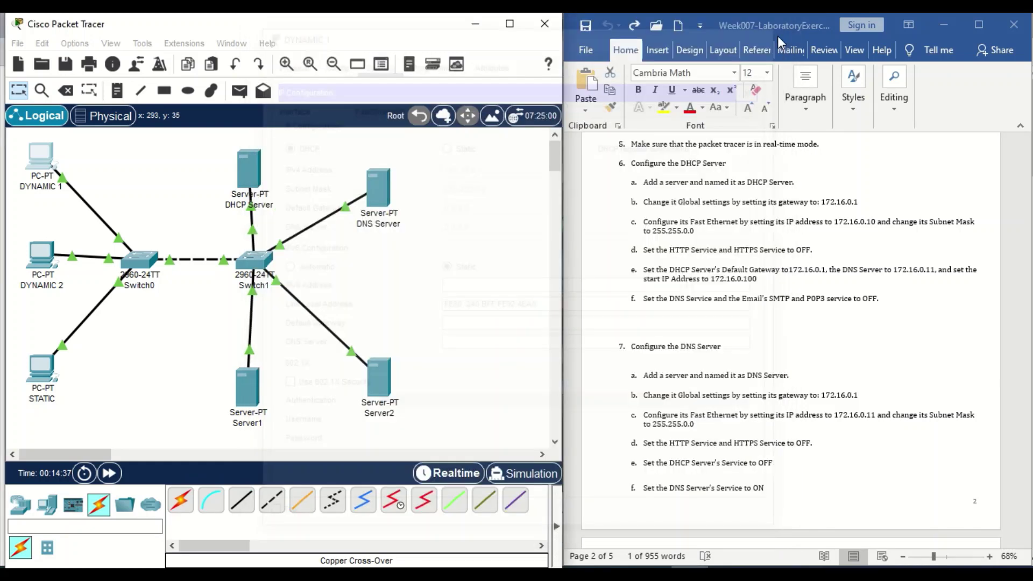
# - Set the IP configuration of PC DYNAMIC 2 to DHCP and close its window
pyautogui.click(33, 248)
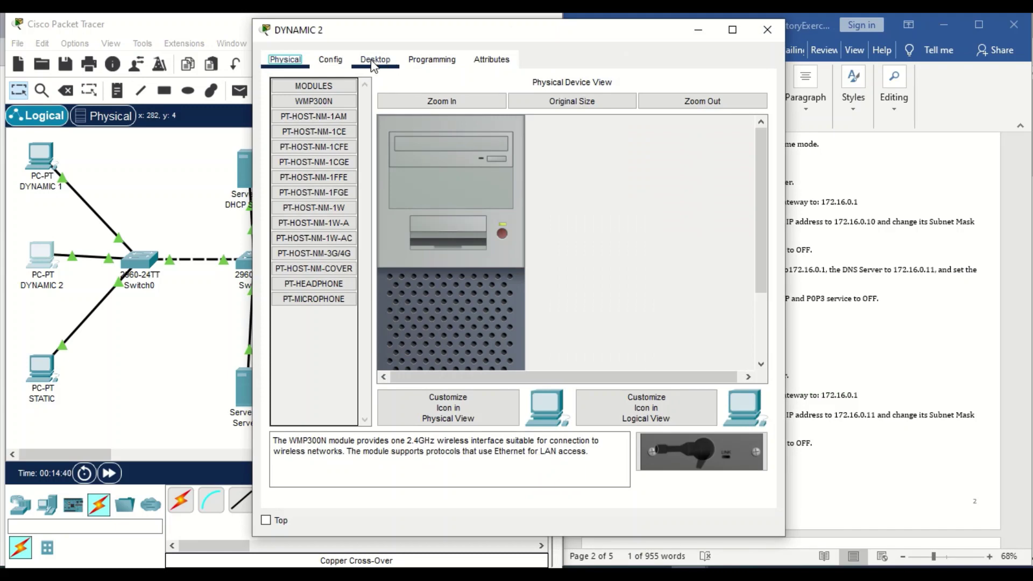
pyautogui.click(374, 61)
pyautogui.click(348, 146)
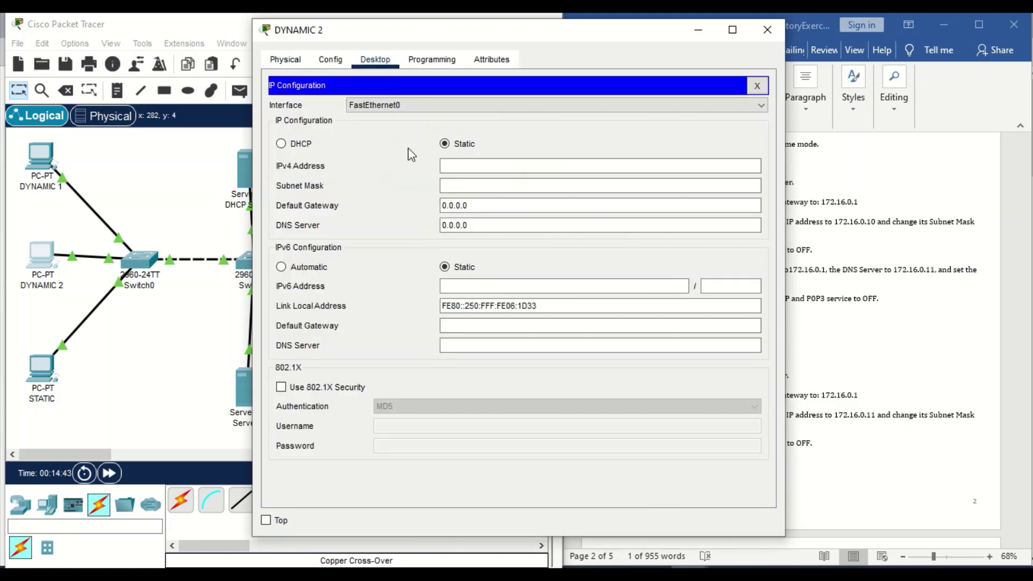
pyautogui.click(281, 144)
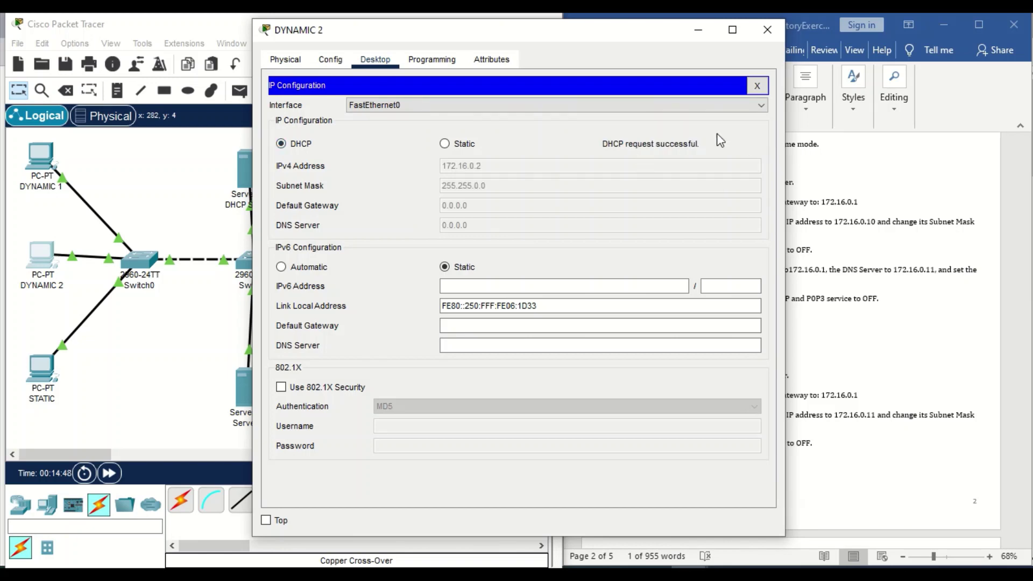
pyautogui.click(768, 30)
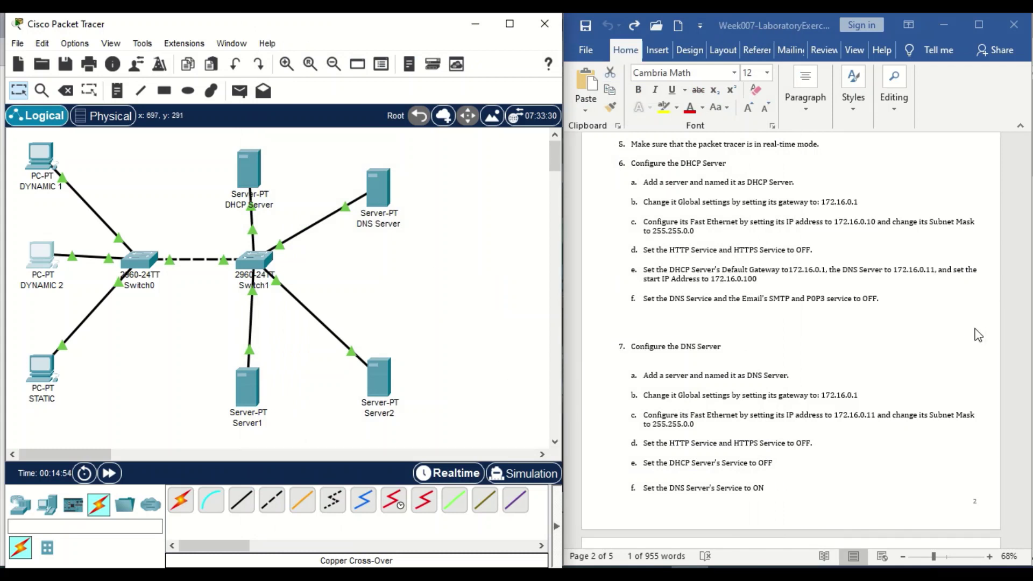
pyautogui.moveTo(1025, 286); pyautogui.dragTo(1025, 352)
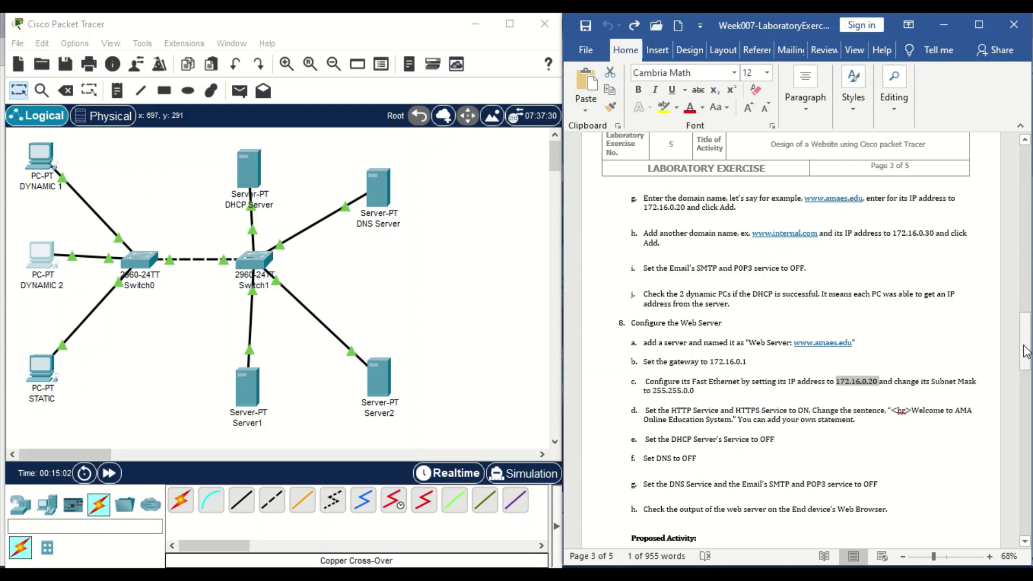
pyautogui.click(250, 425)
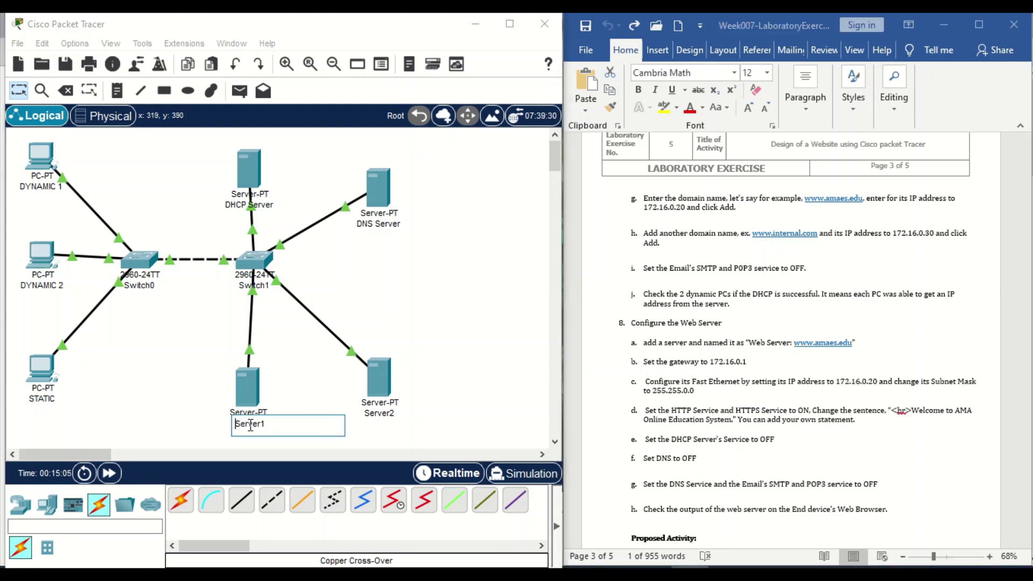
pyautogui.write('Web')
pyautogui.click(291, 424)
pyautogui.press('BackSpace')
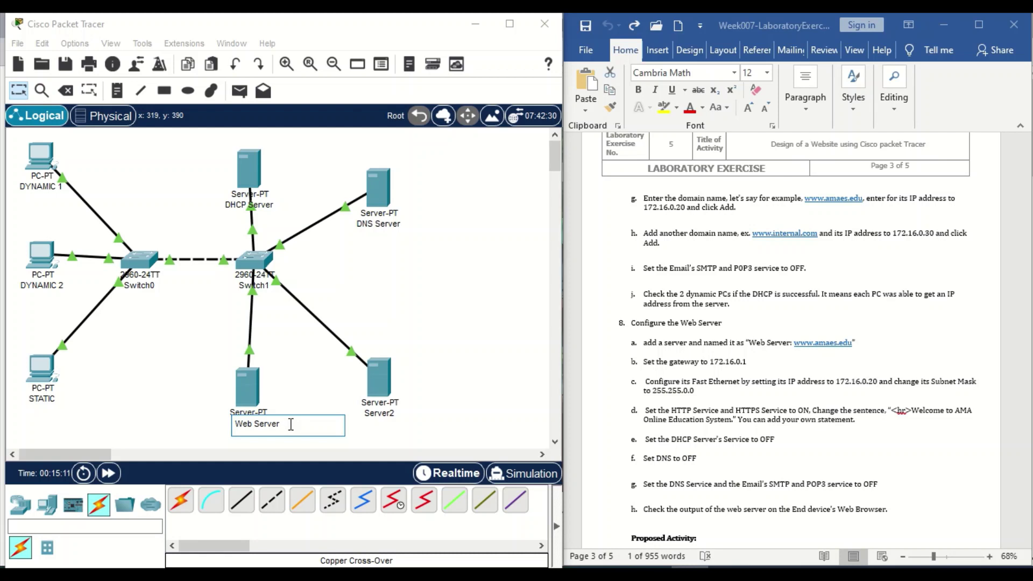
pyautogui.write('www.a')
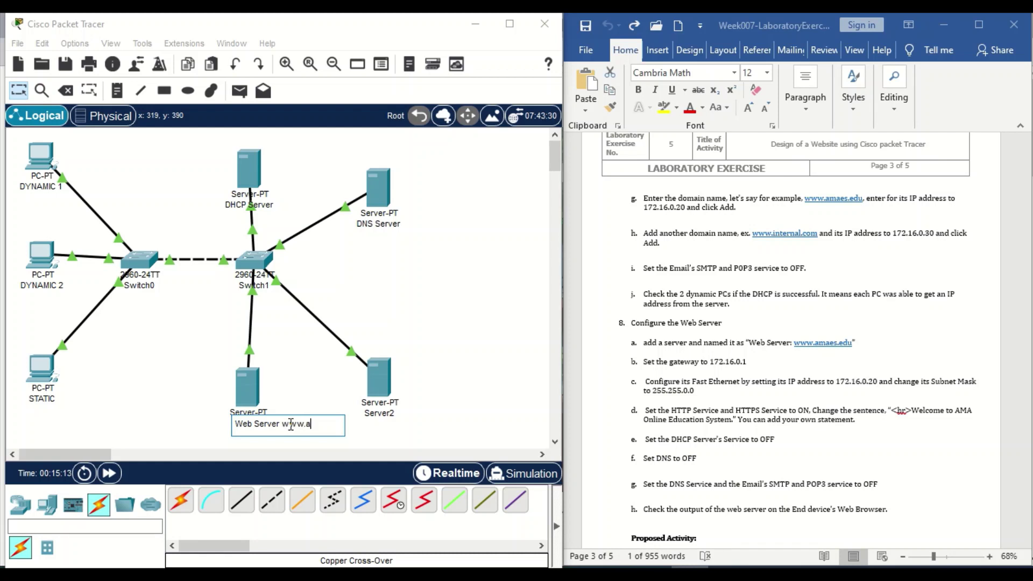
pyautogui.write('maes.edu')
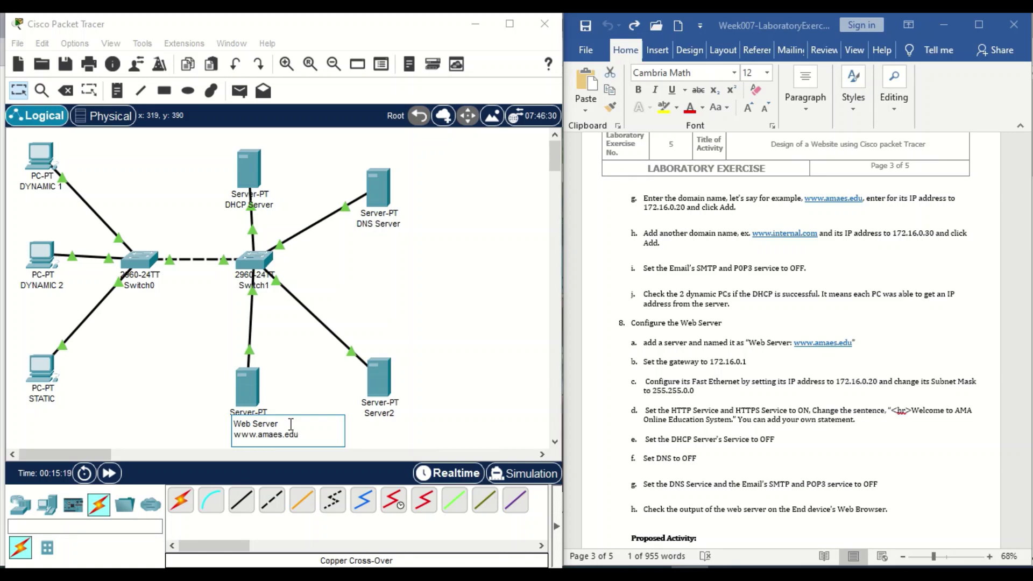
pyautogui.click(253, 401)
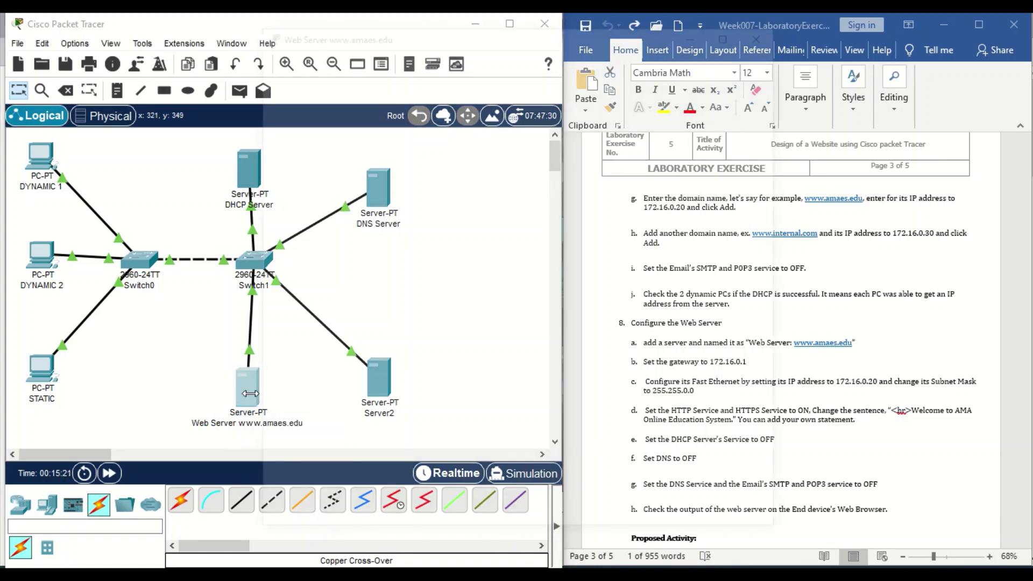
pyautogui.click(253, 401)
pyautogui.click(331, 59)
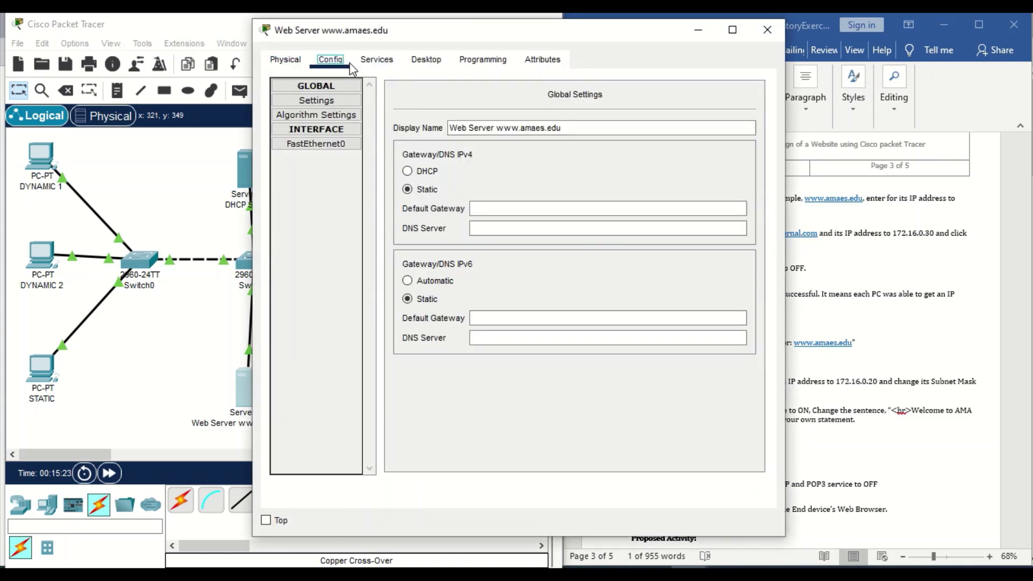
pyautogui.moveTo(613, 33); pyautogui.dragTo(430, 55)
pyautogui.click(446, 348)
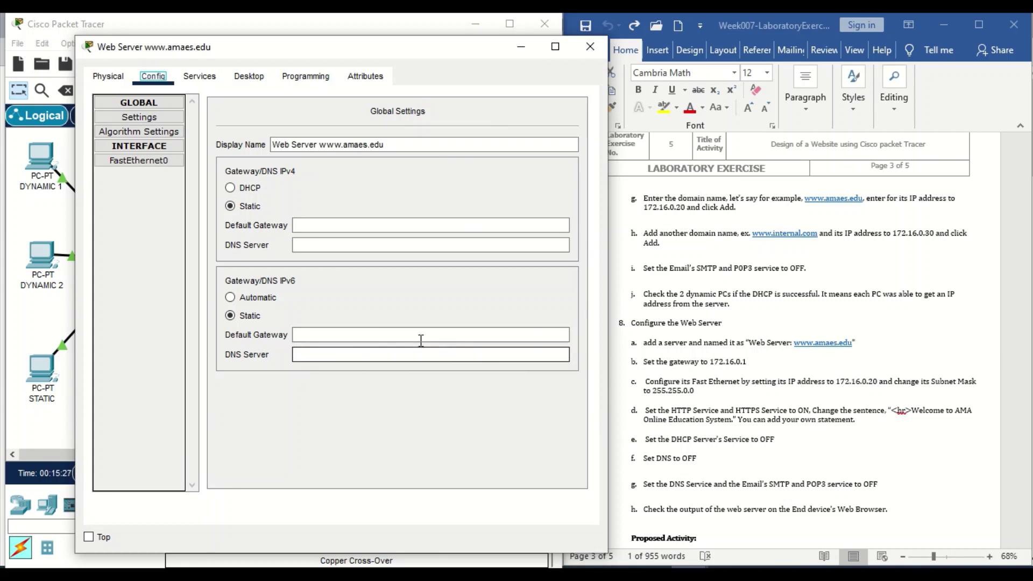
pyautogui.click(337, 226)
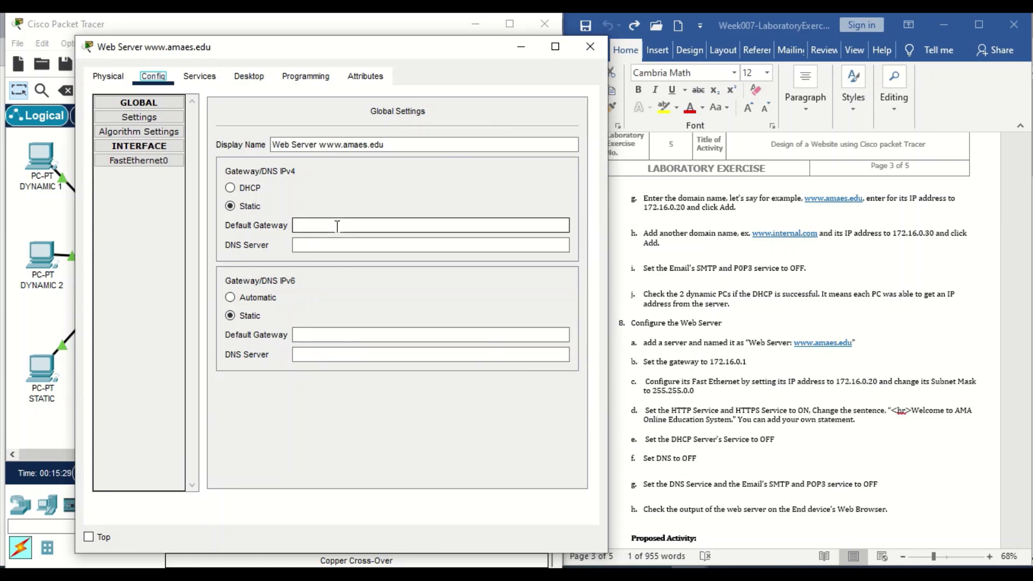
pyautogui.click(337, 226)
pyautogui.write('172.16.0.1')
# - Set the IPv4 address of the web server's FastEthernet0 interface to 172.16.0.20
pyautogui.click(176, 163)
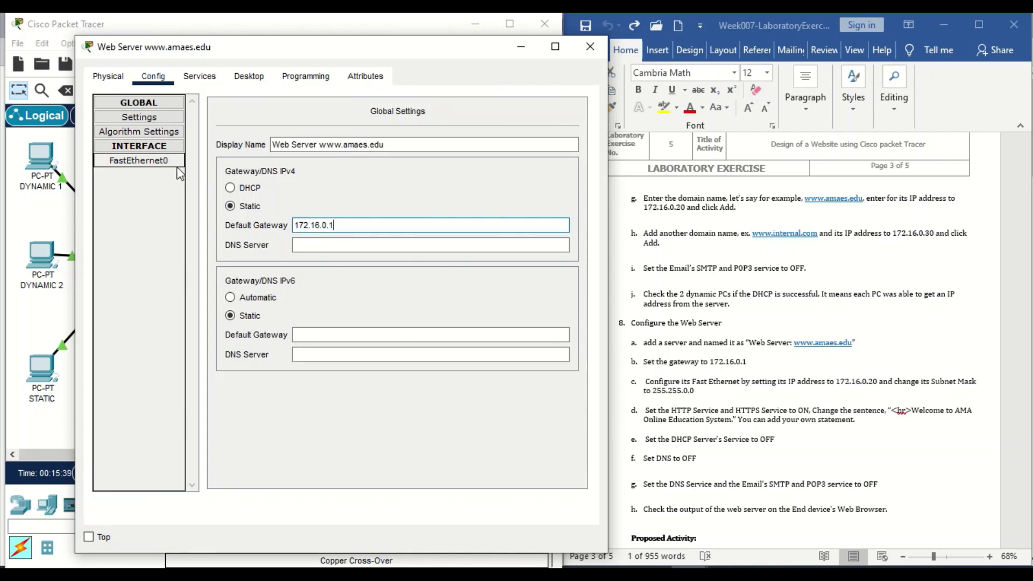
pyautogui.click(480, 232)
pyautogui.write('172')
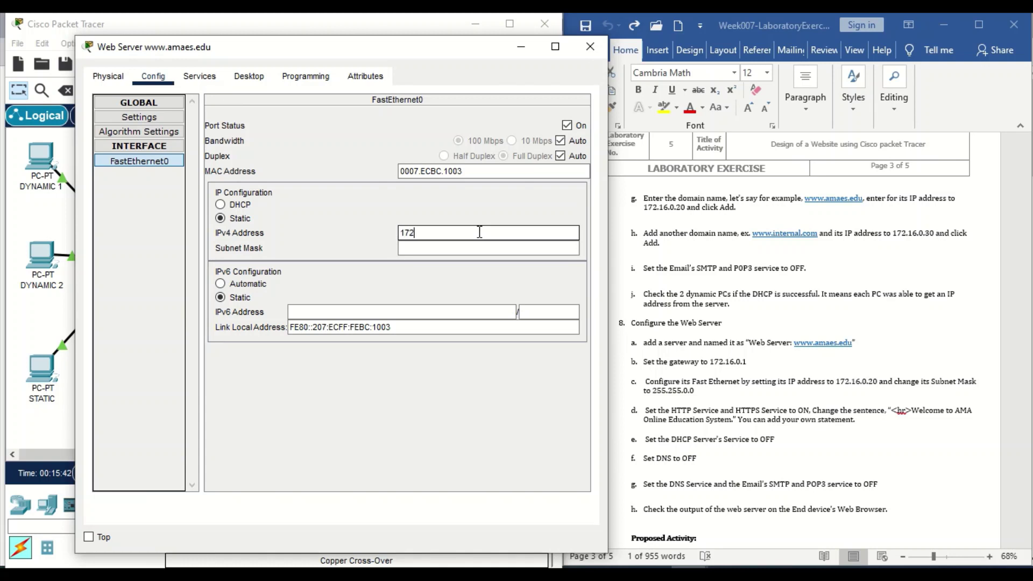
pyautogui.write('.16.0.20')
# - Open the web server's HTTP page index.html for editing and delete the default welcome sentence after the <hr> tag
pyautogui.click(211, 80)
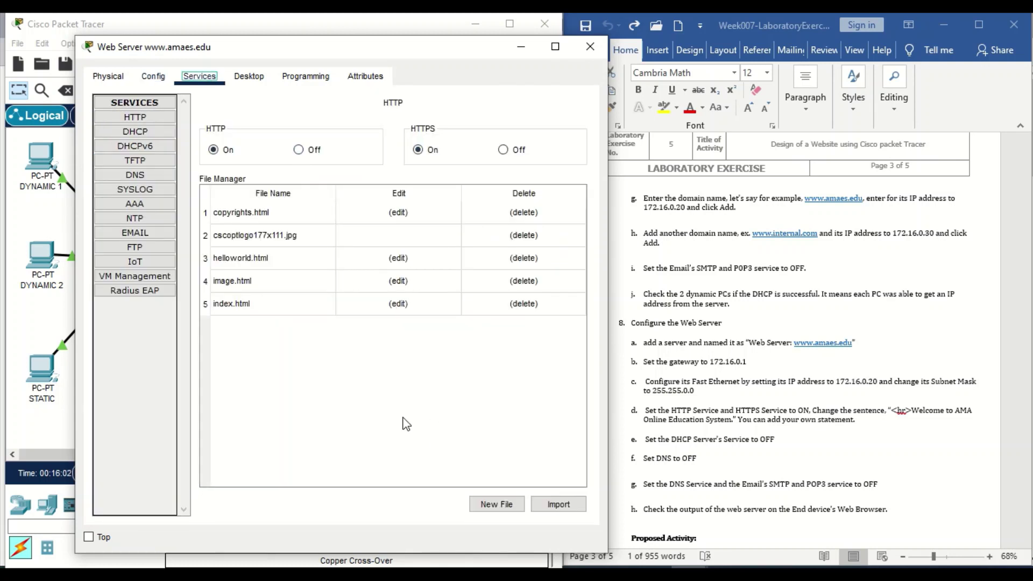
pyautogui.click(400, 306)
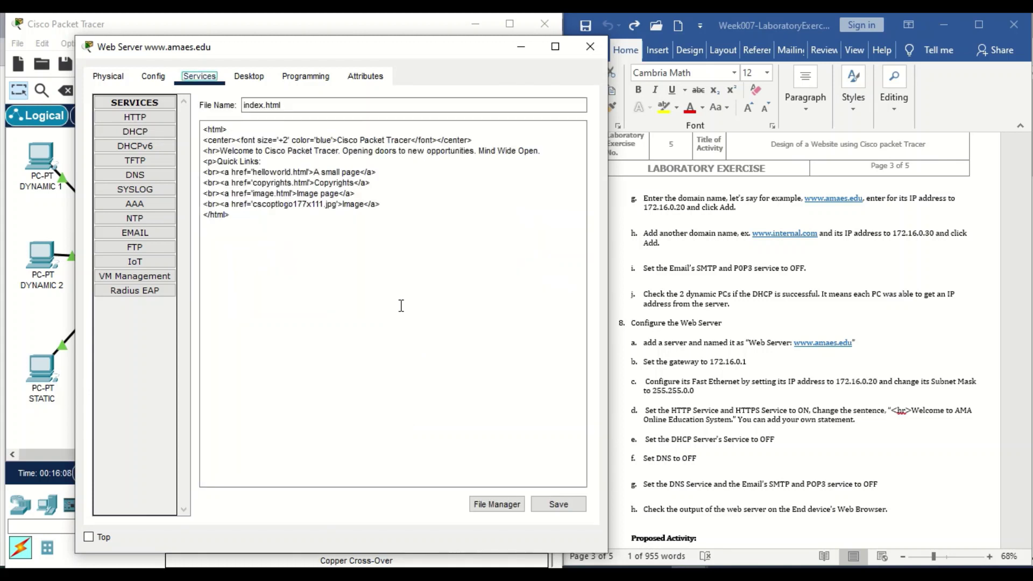
pyautogui.moveTo(541, 152); pyautogui.dragTo(223, 160)
pyautogui.press('BackSpace')
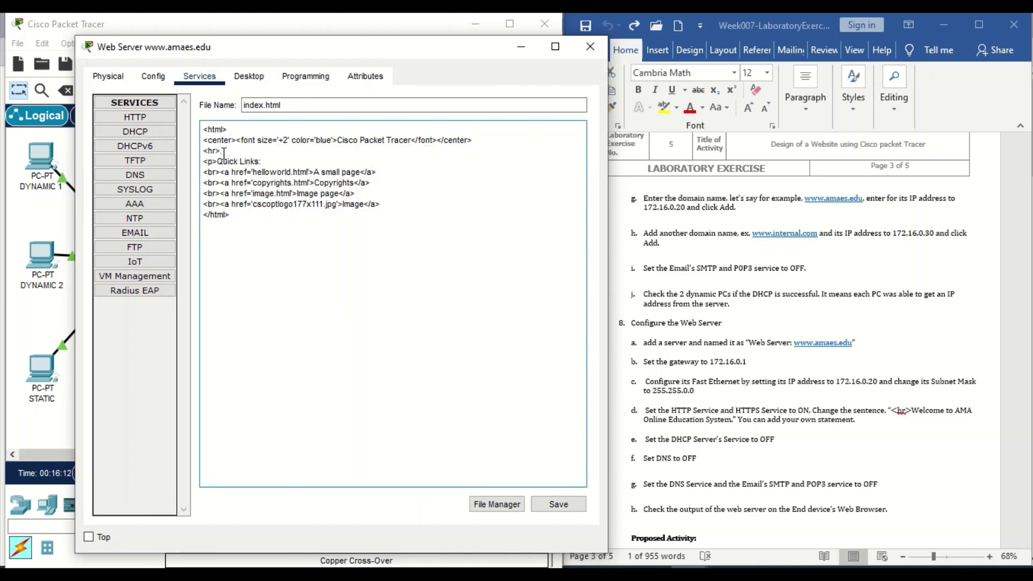
# - Copy "Welcome to AMA Online Education System." from step 8d of the Word document into index.html after the <hr> tag
pyautogui.click(915, 415)
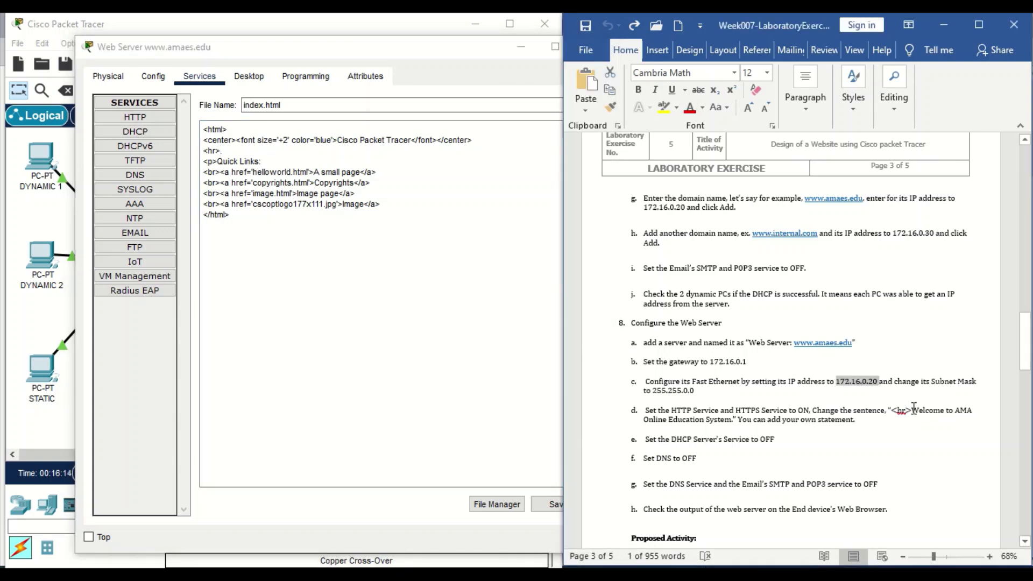
pyautogui.moveTo(913, 412); pyautogui.dragTo(735, 421)
pyautogui.hotkey('ctrl', 'c')
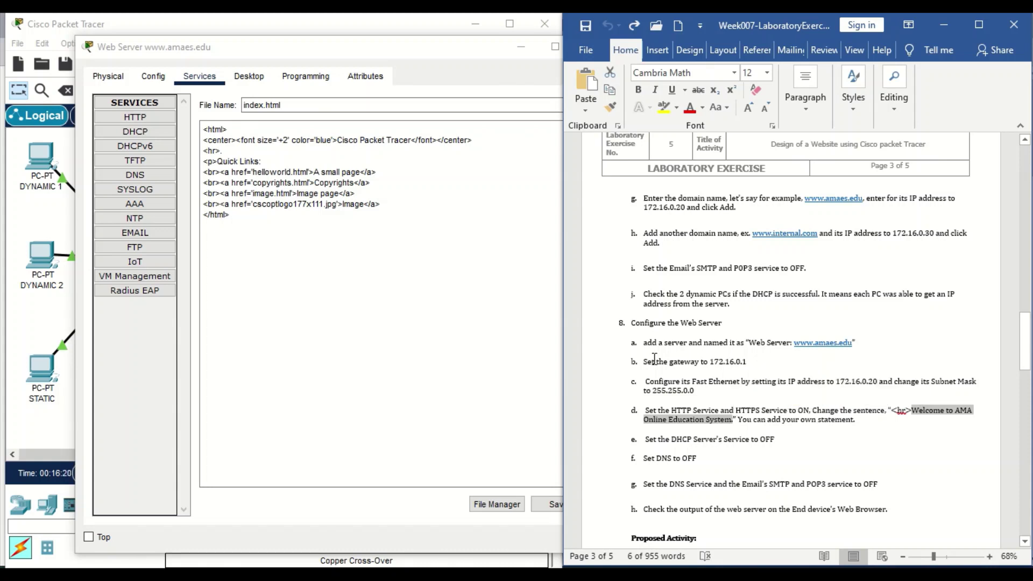
pyautogui.click(254, 153)
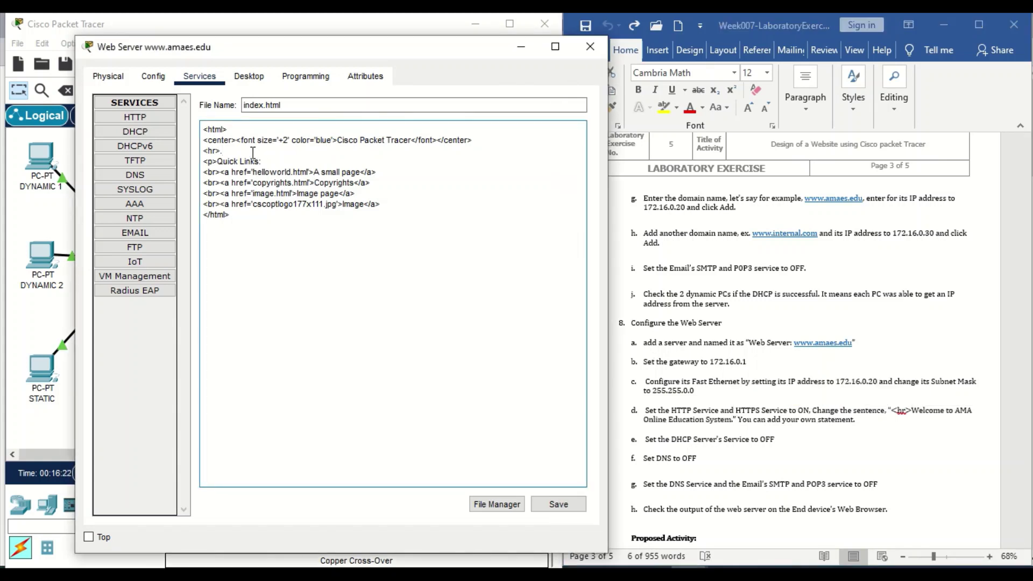
pyautogui.hotkey('ctrl', 'v')
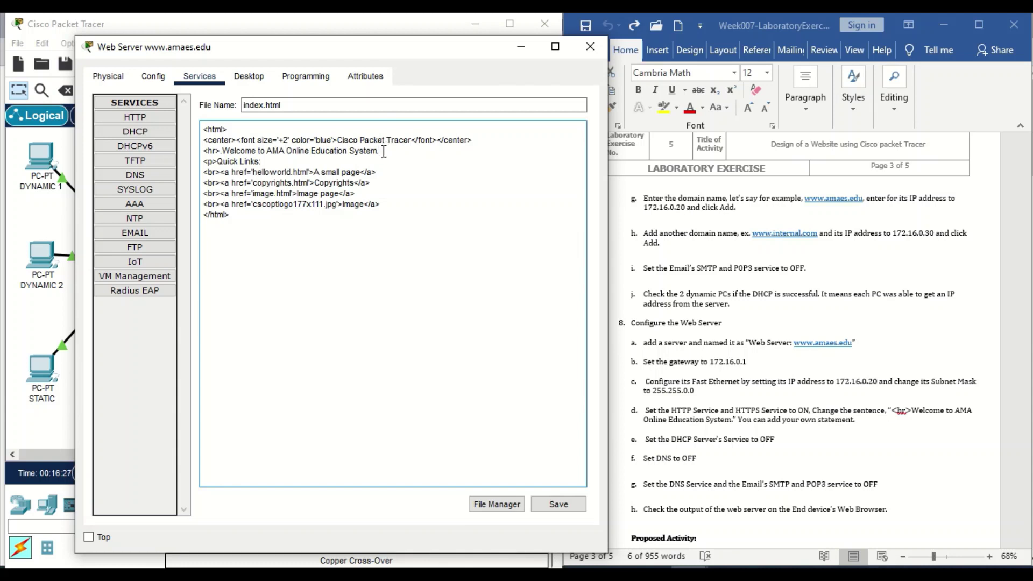
# - Add "Godbless us all!!!" after the welcome sentence and save index.html, overwriting the existing file
pyautogui.write('Godbless us all!!')
pyautogui.click(558, 505)
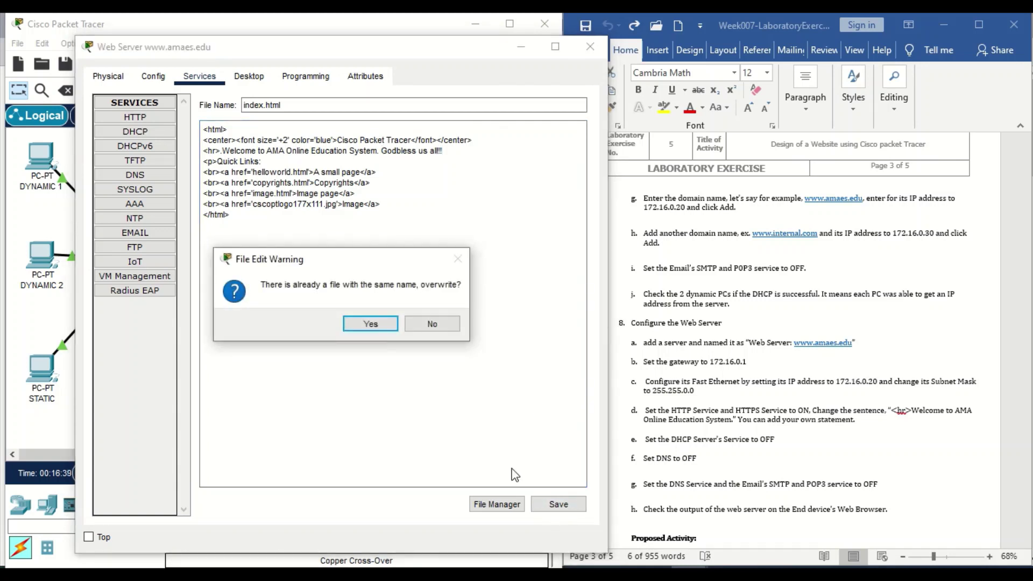
pyautogui.click(387, 324)
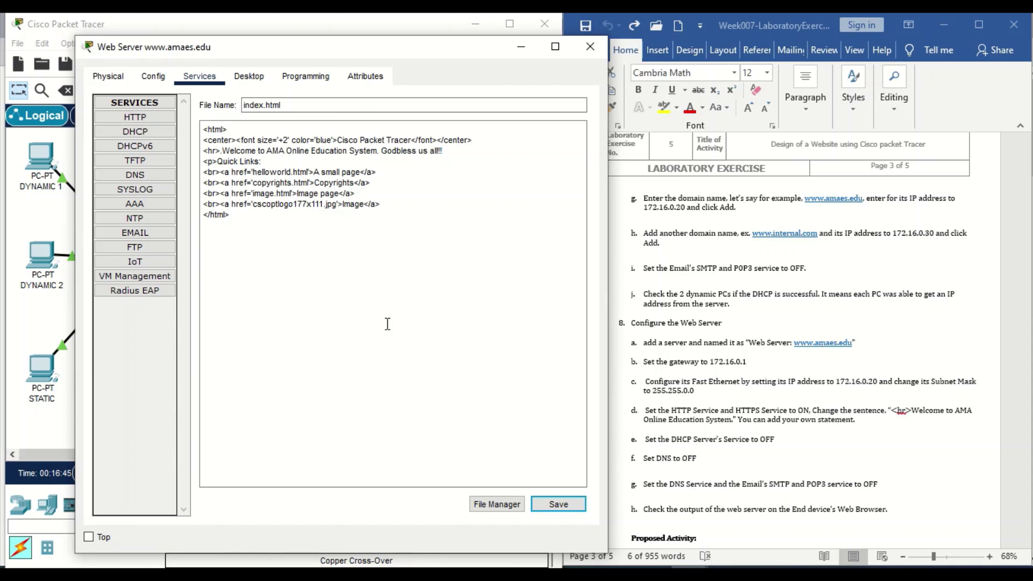
# - Check the web server's DHCP and DNS services, and turn off its Email SMTP and POP3 services
pyautogui.click(154, 129)
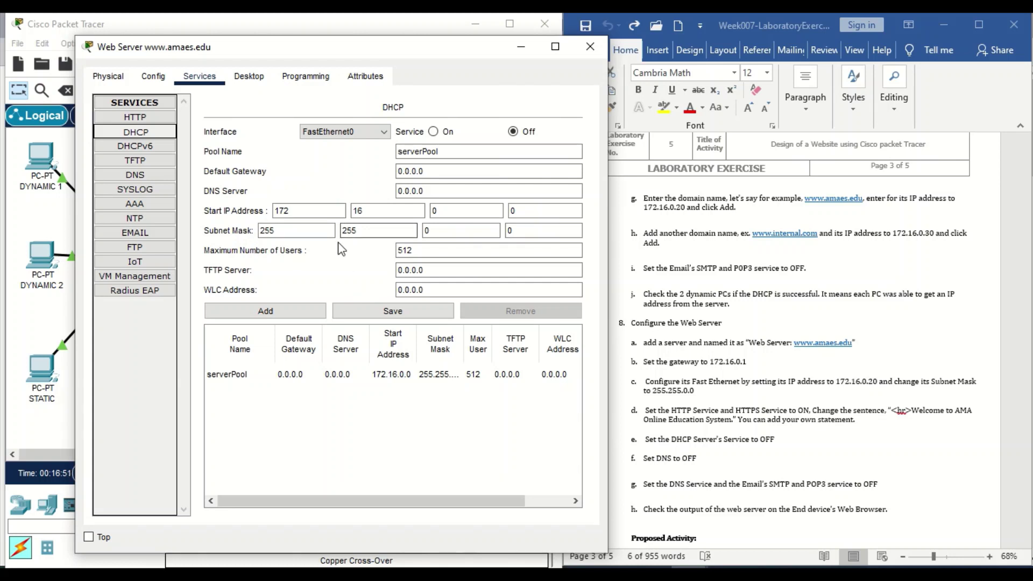
pyautogui.click(159, 182)
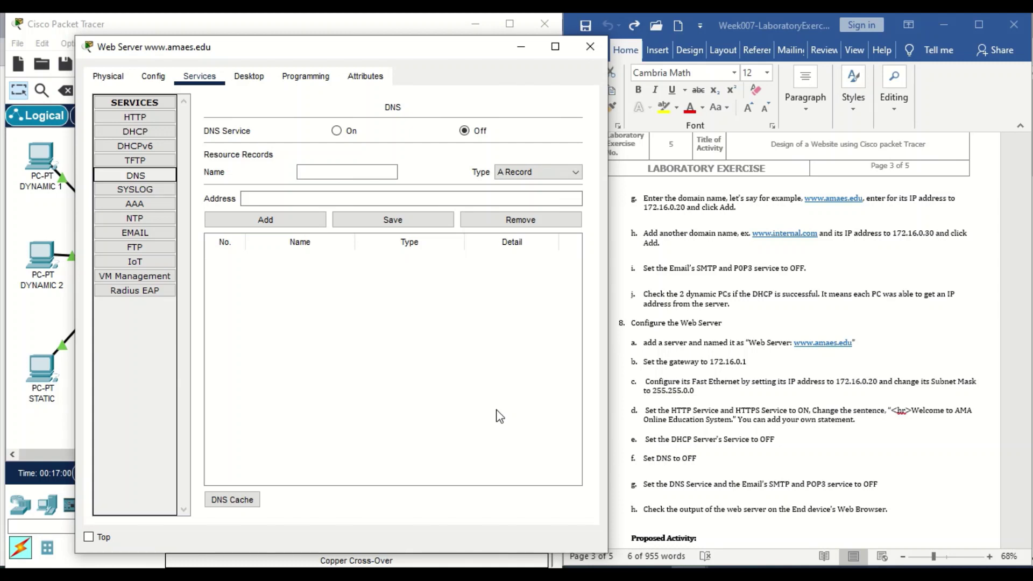
pyautogui.click(152, 233)
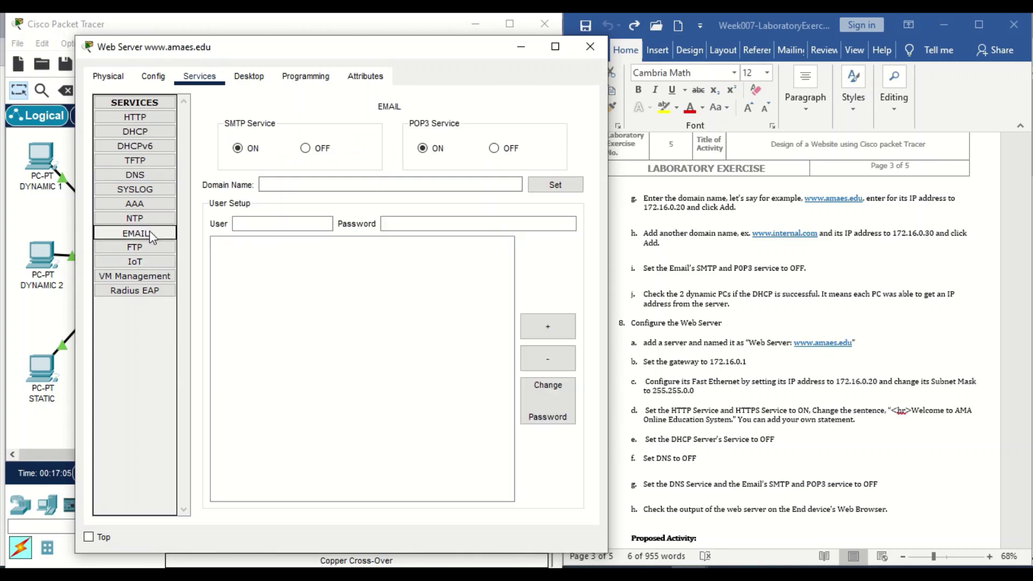
pyautogui.click(305, 149)
pyautogui.click(494, 149)
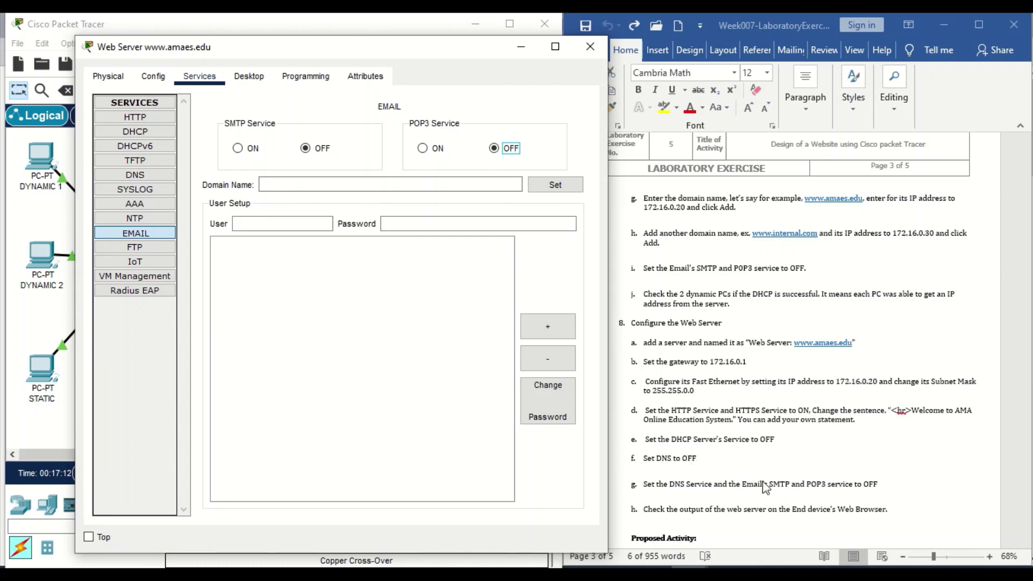
pyautogui.click(590, 47)
# - Turn off the DNS service on the DNS Server and close its window
pyautogui.click(383, 194)
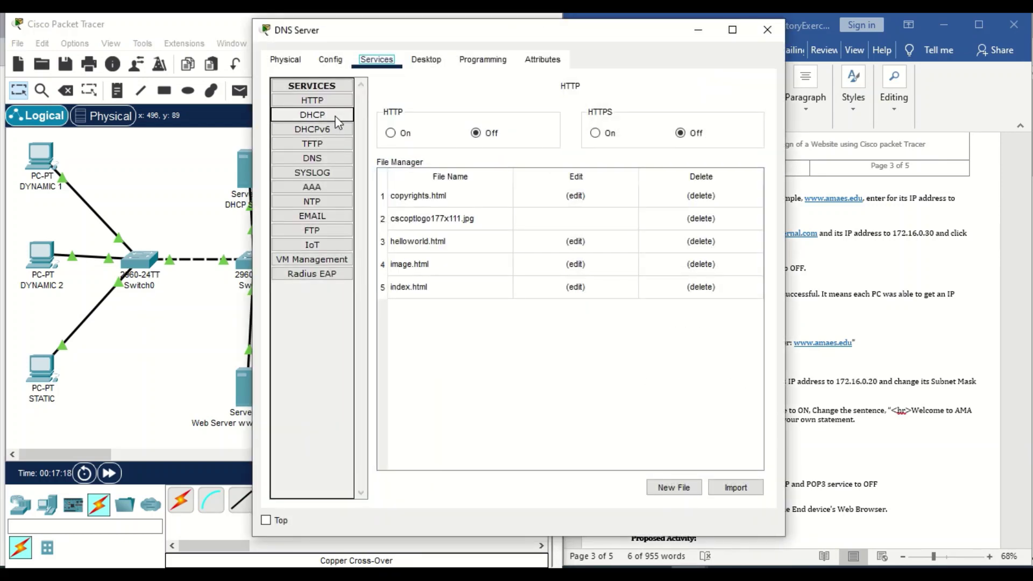
pyautogui.click(312, 158)
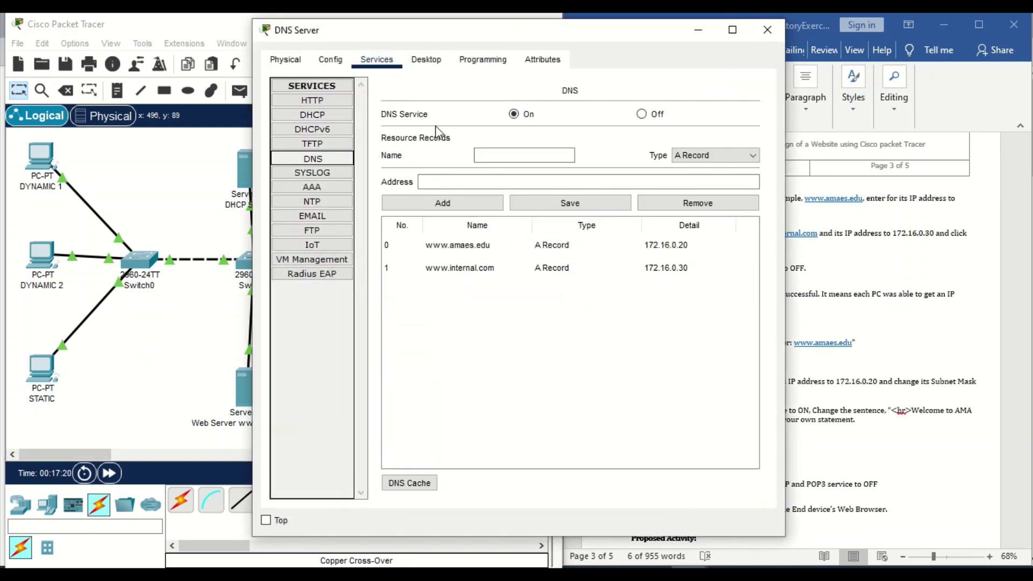
pyautogui.click(642, 114)
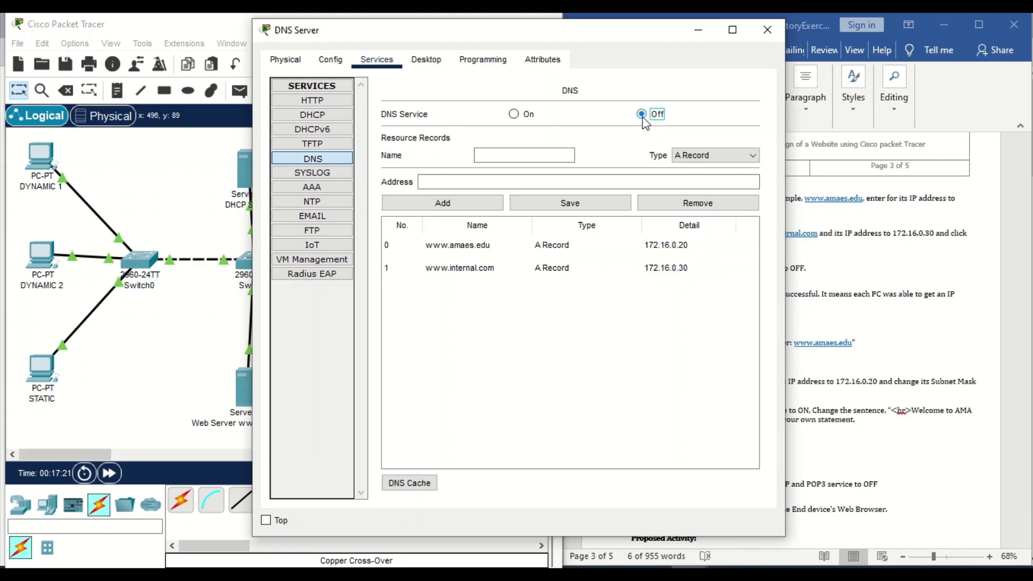
pyautogui.click(767, 29)
# - Turn off the DHCP service on the DHCP Server's FastEthernet0 interface and close its window
pyautogui.click(248, 176)
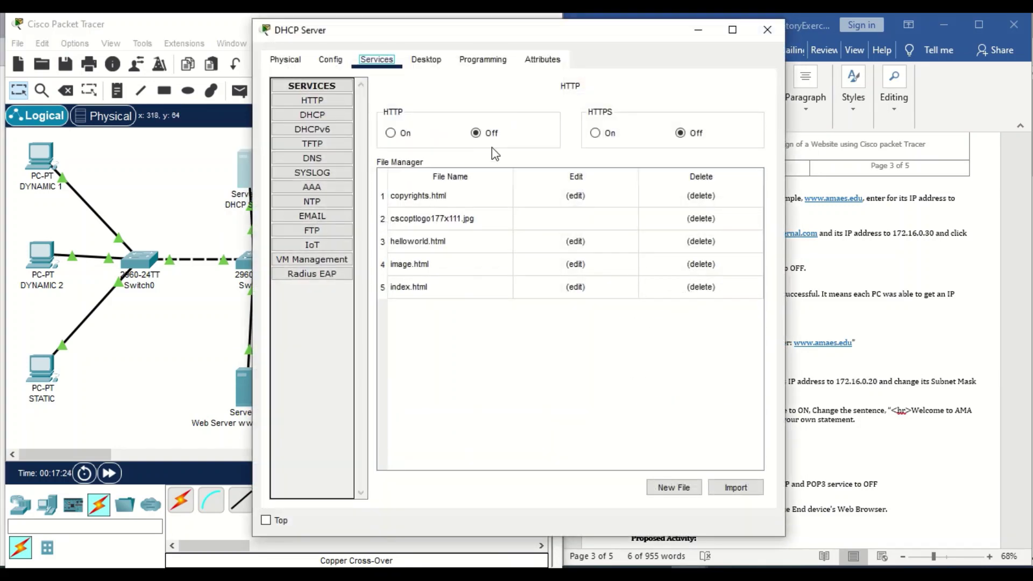
pyautogui.click(312, 115)
pyautogui.click(689, 114)
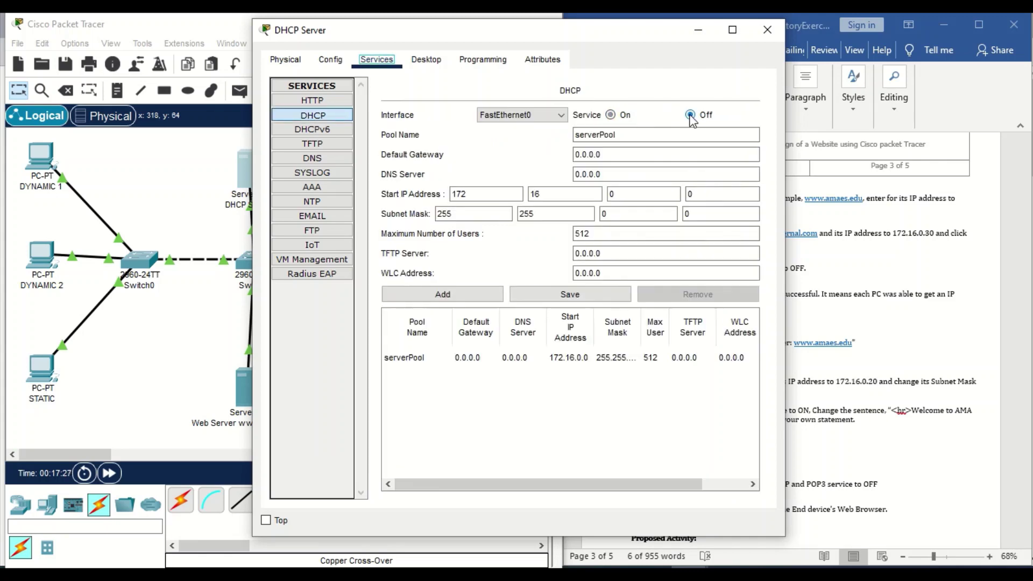
pyautogui.click(766, 30)
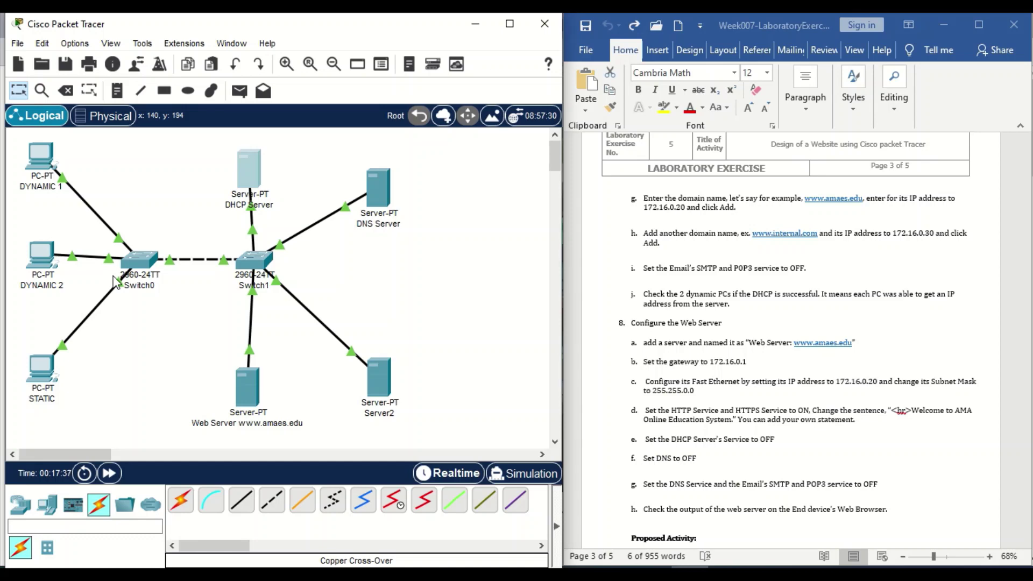
# - Check the web server's page at 172.16.0.20 in the Web Browser of PC DYNAMIC 1, and close the PC's window
pyautogui.click(43, 185)
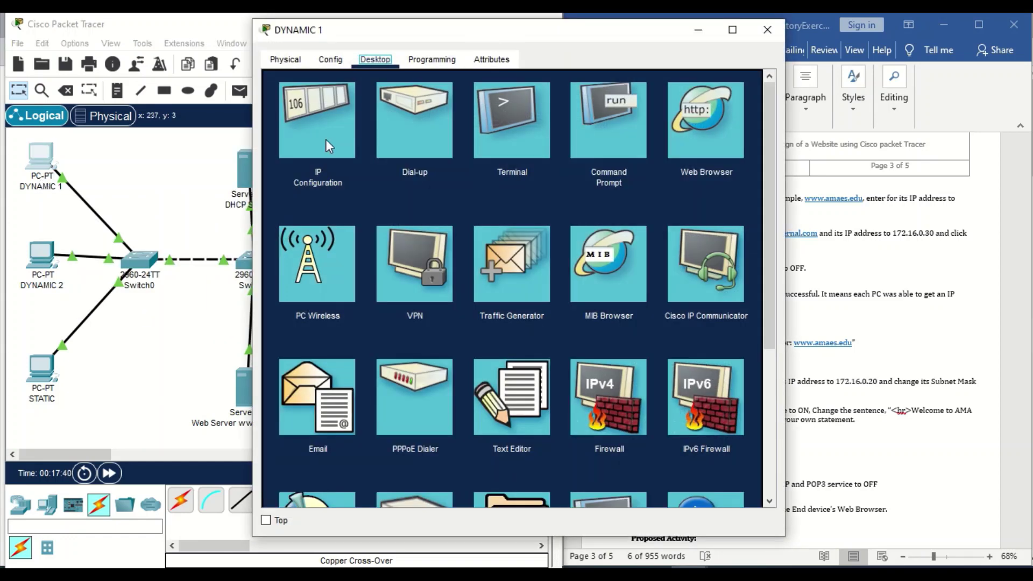
pyautogui.click(710, 144)
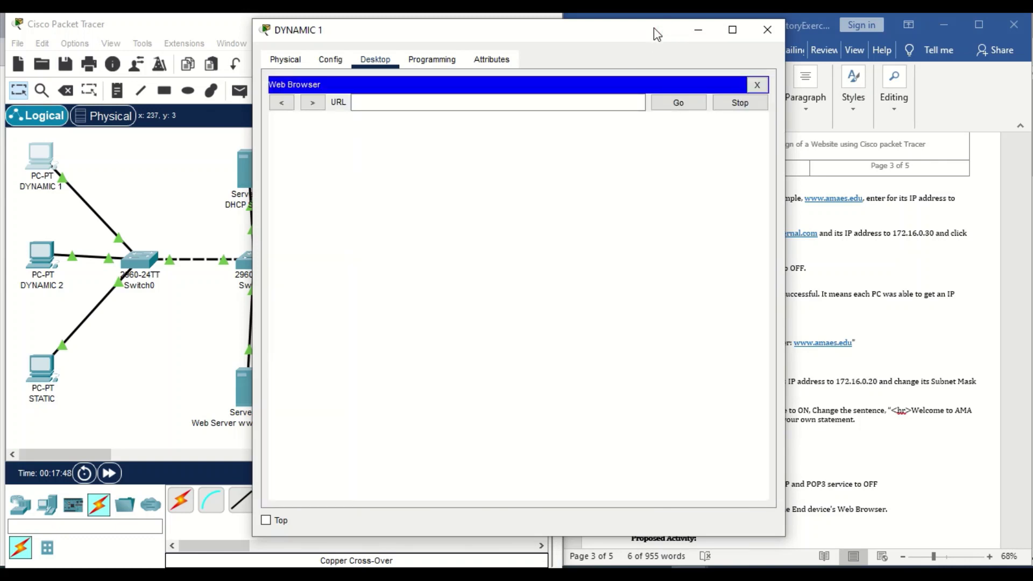
pyautogui.click(566, 99)
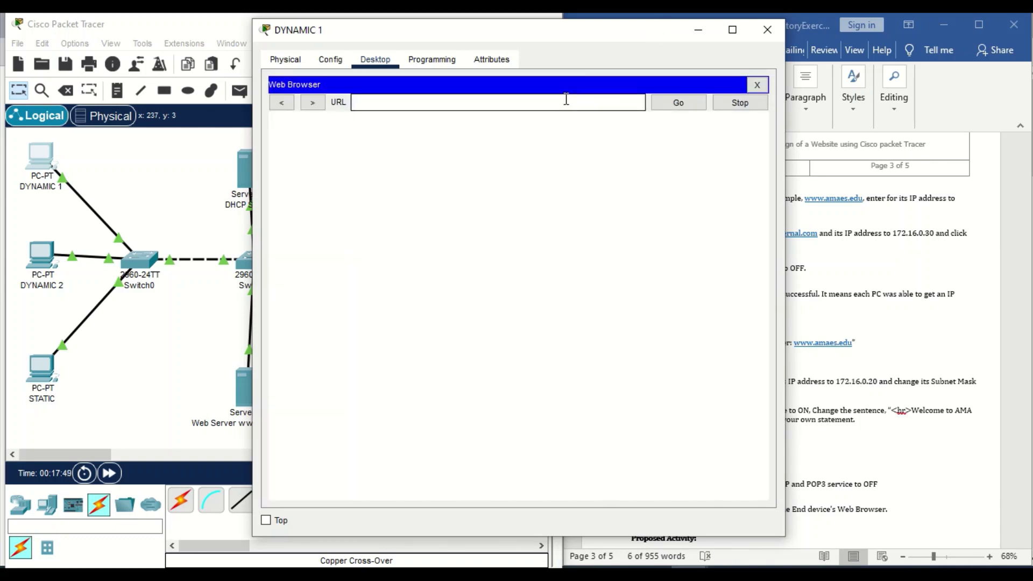
pyautogui.write('172.16.0.20')
pyautogui.press('Return')
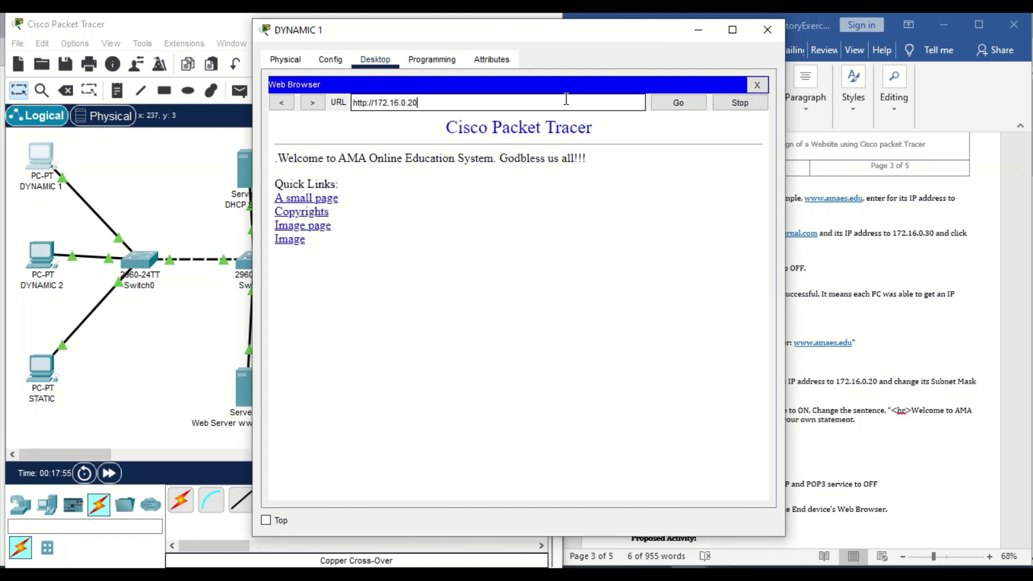
pyautogui.moveTo(607, 30); pyautogui.dragTo(496, 24)
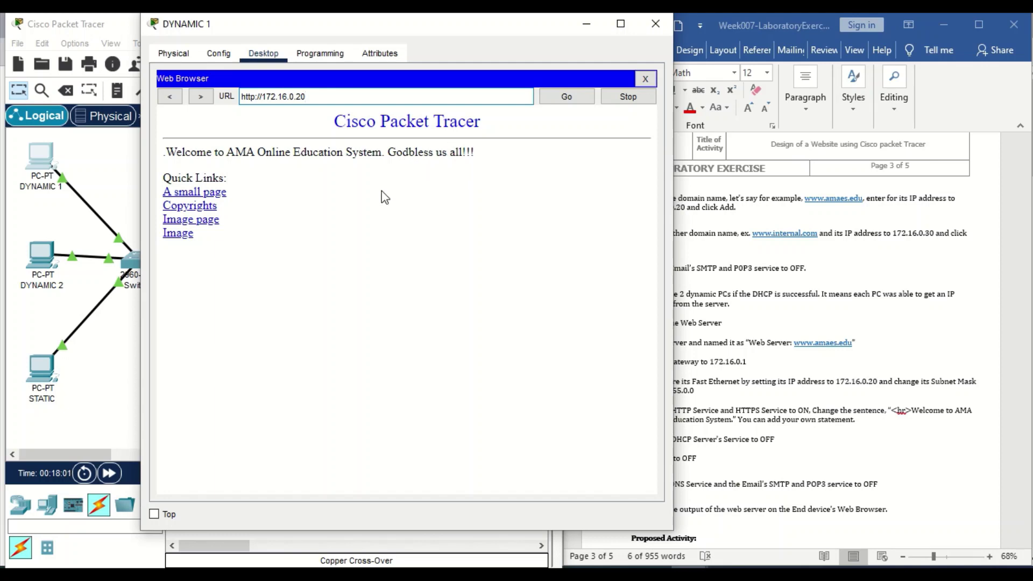
pyautogui.click(654, 26)
# - Check the web server's page at 172.16.0.20 in the Web Browser of PC DYNAMIC 2, and close the PC's window
pyautogui.click(37, 263)
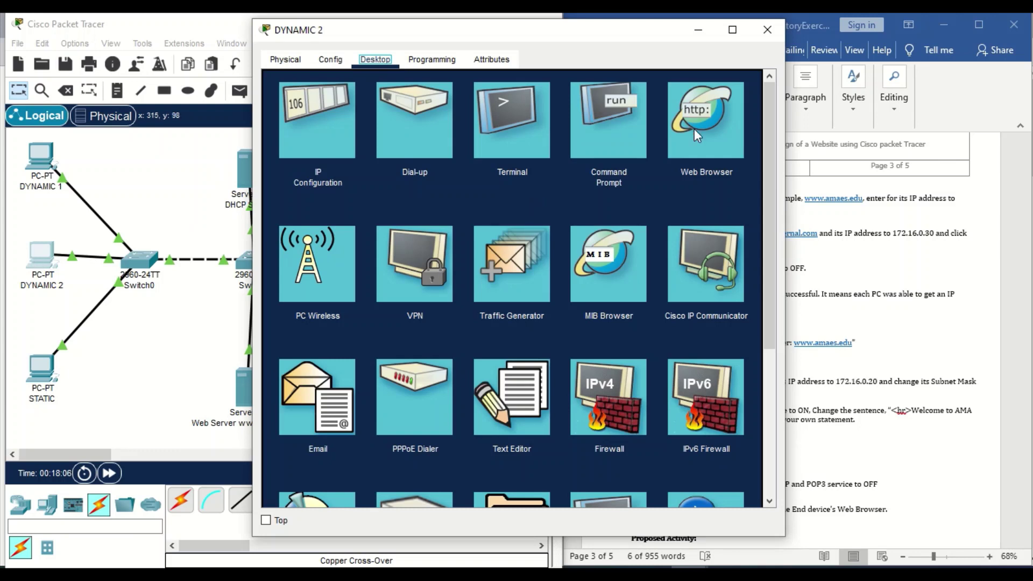
pyautogui.click(694, 128)
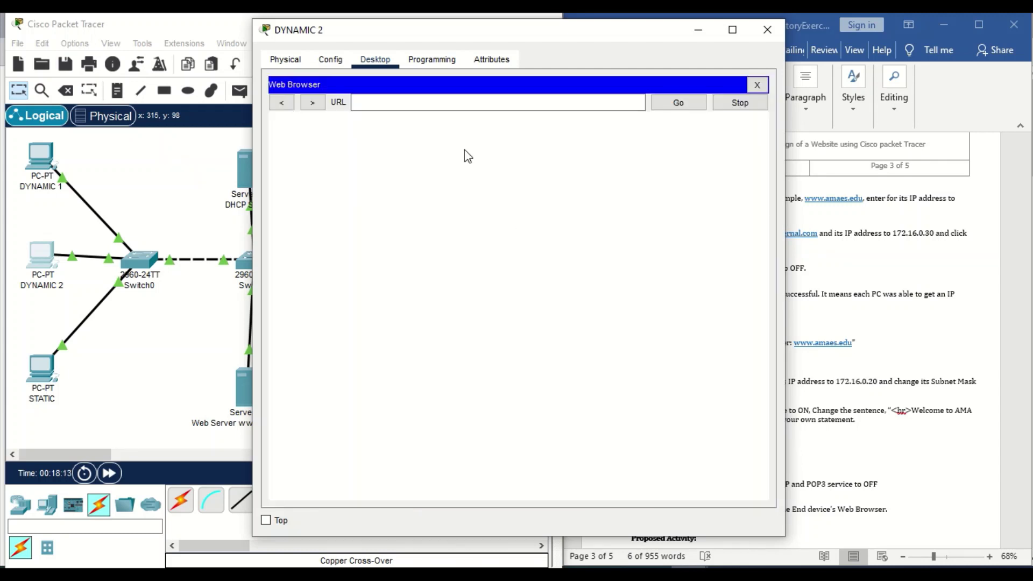
pyautogui.click(461, 104)
pyautogui.write('172')
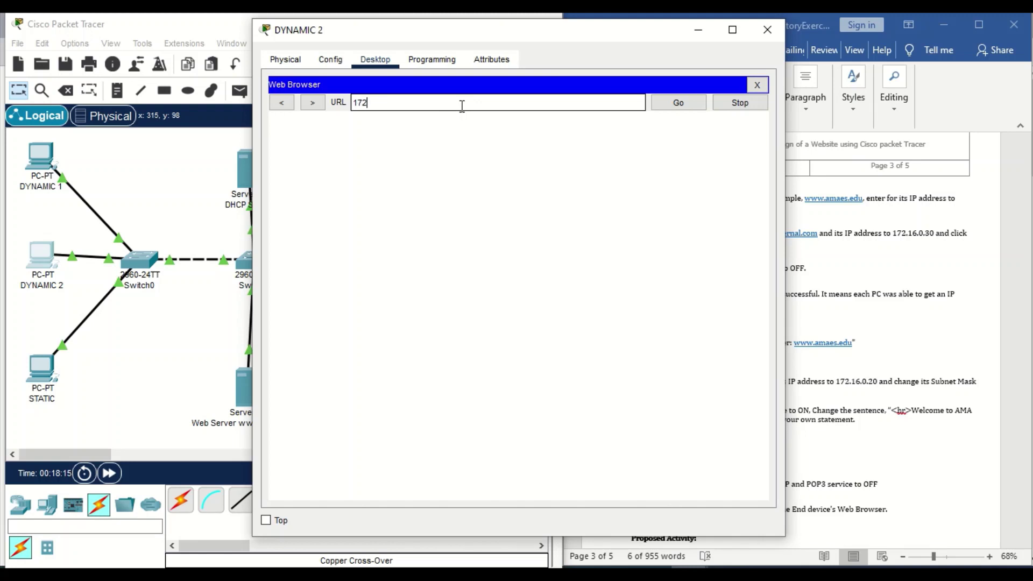
pyautogui.write('.16.0.20')
pyautogui.press('Return')
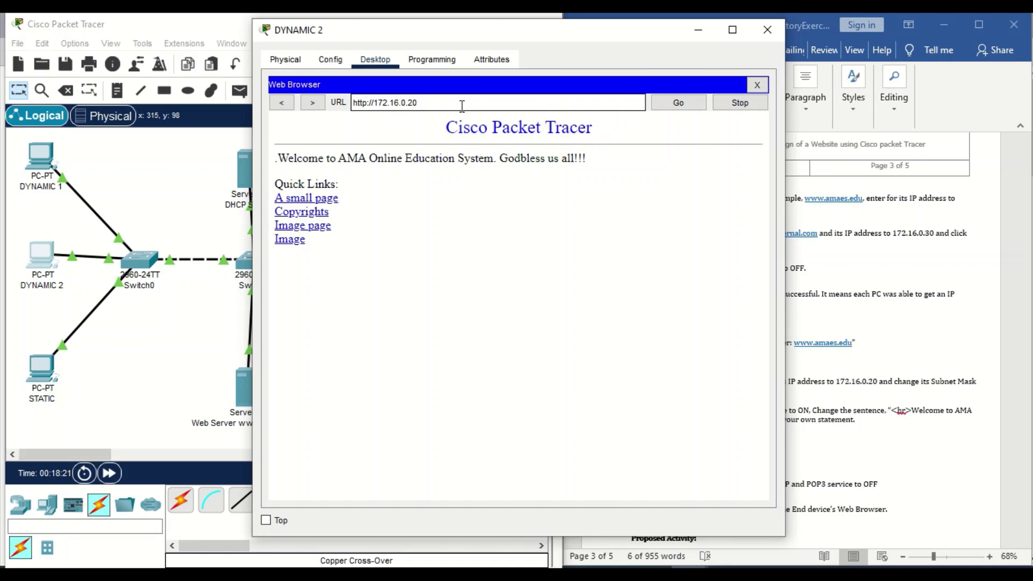
pyautogui.click(768, 30)
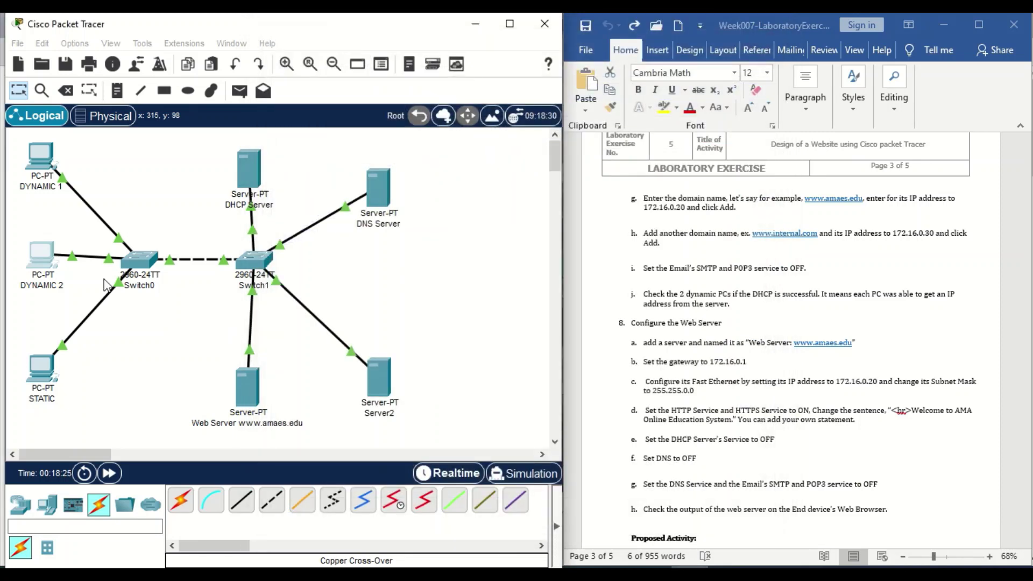
# - Check the web server's page at 172.16.0.20 in the Web Browser of PC STATIC, and close the PC's window
pyautogui.click(41, 384)
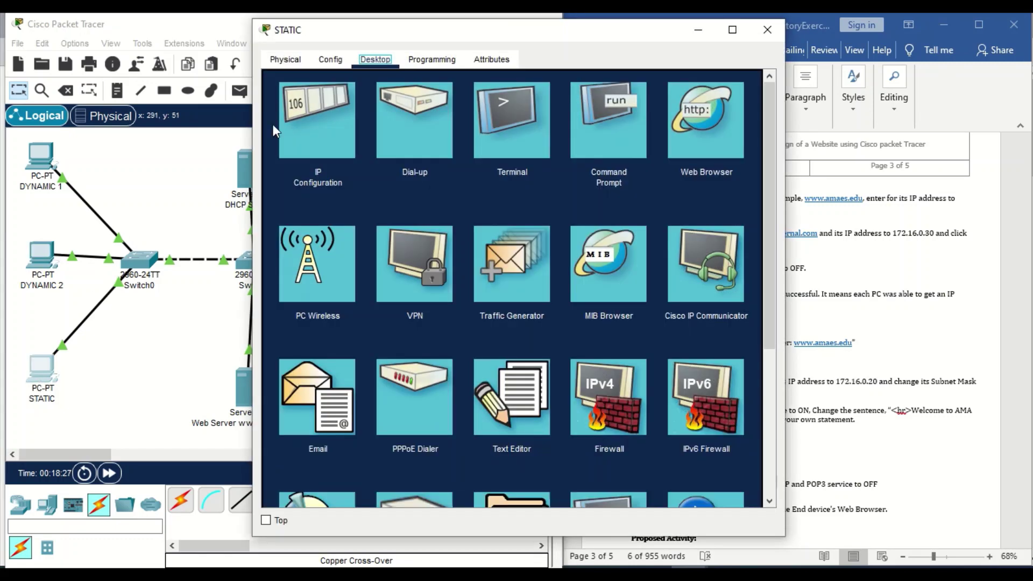
pyautogui.click(696, 125)
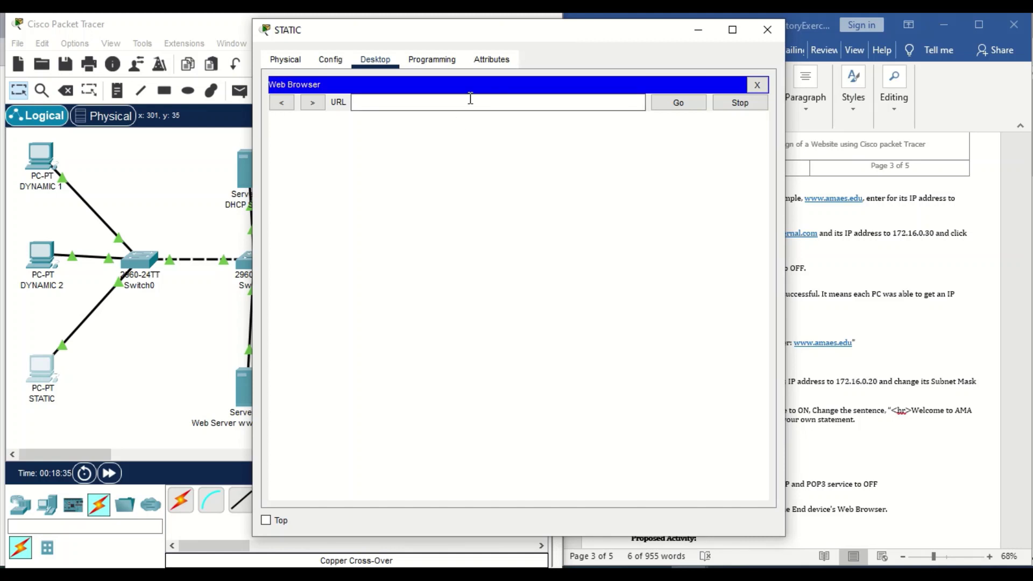
pyautogui.click(471, 99)
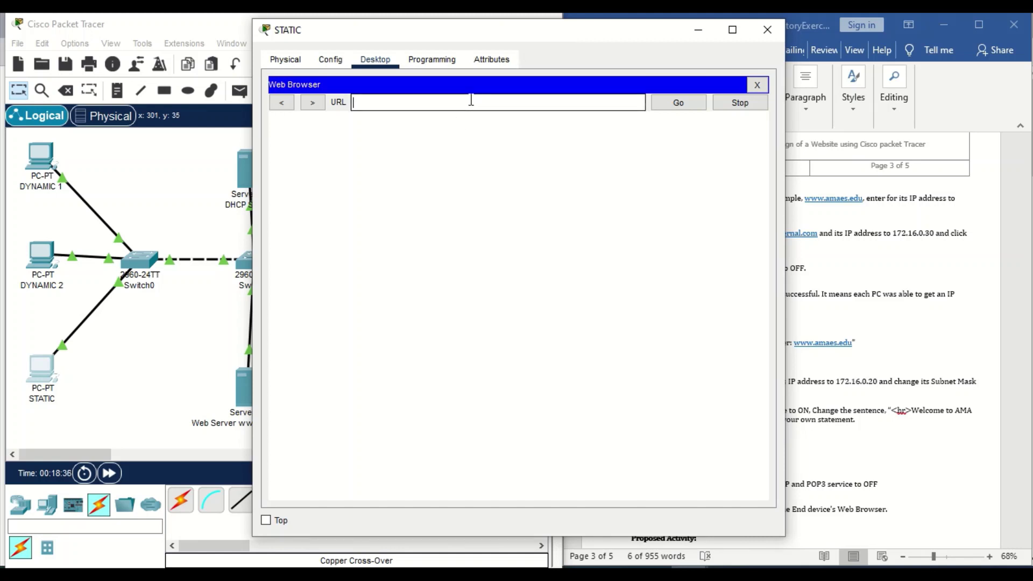
pyautogui.write('172.16.0.20')
pyautogui.press('Return')
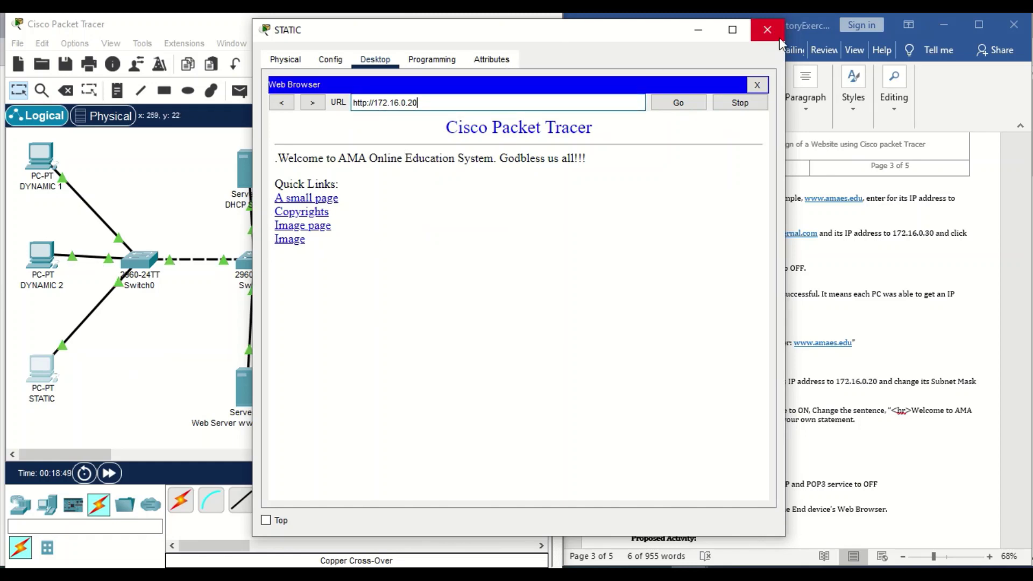
pyautogui.click(767, 30)
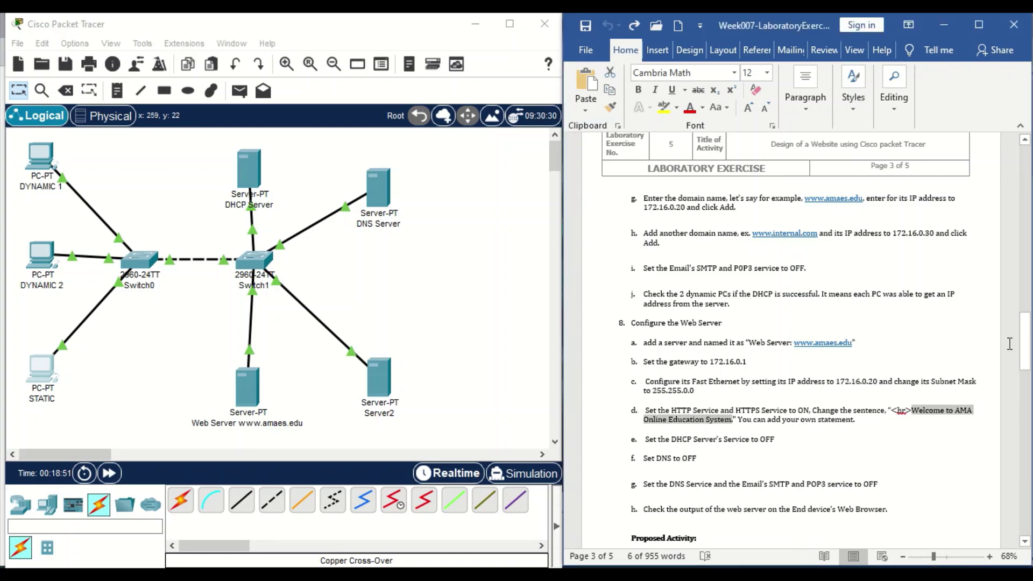
# - Review the Proposed Activity in the Word document and the Artificial Intelligence Wix site in the browser, and return to Packet Tracer
pyautogui.moveTo(1026, 339); pyautogui.dragTo(1028, 362)
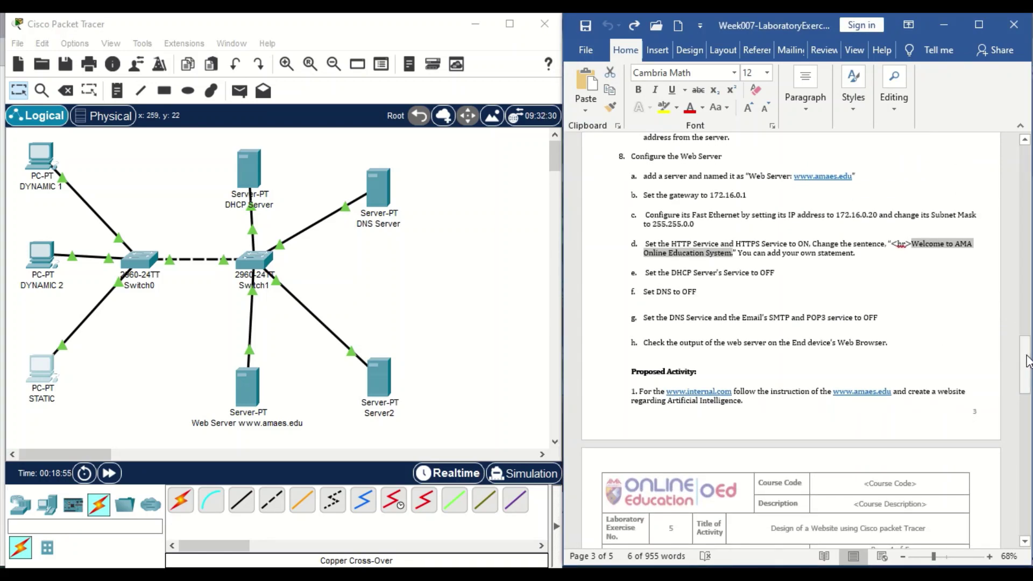
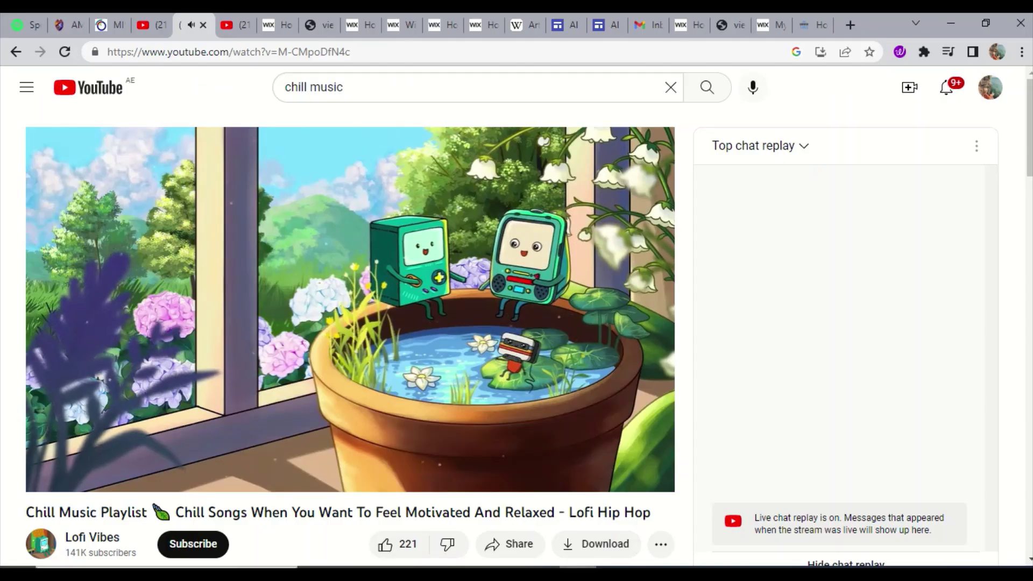
pyautogui.click(734, 21)
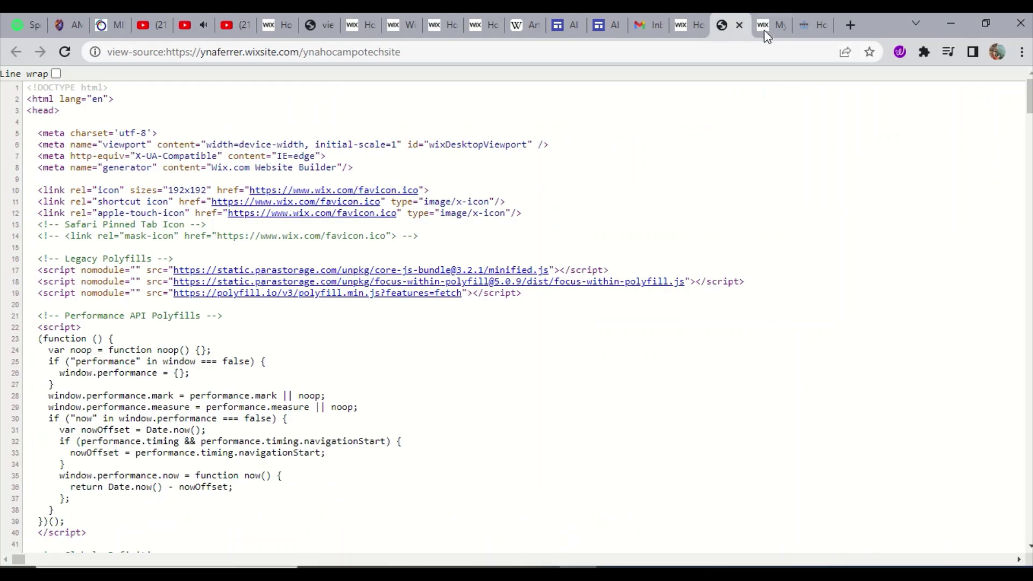
pyautogui.click(769, 25)
pyautogui.click(689, 25)
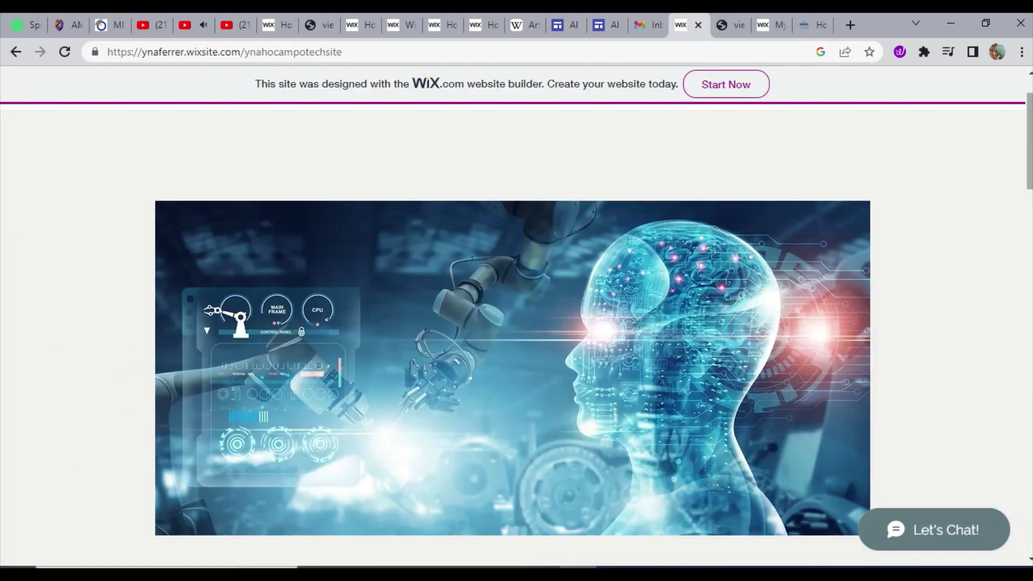
pyautogui.moveTo(1029, 183)
pyautogui.mouseDown()
pyautogui.moveTo(1028, 269)
pyautogui.moveTo(1029, 171)
pyautogui.mouseUp()
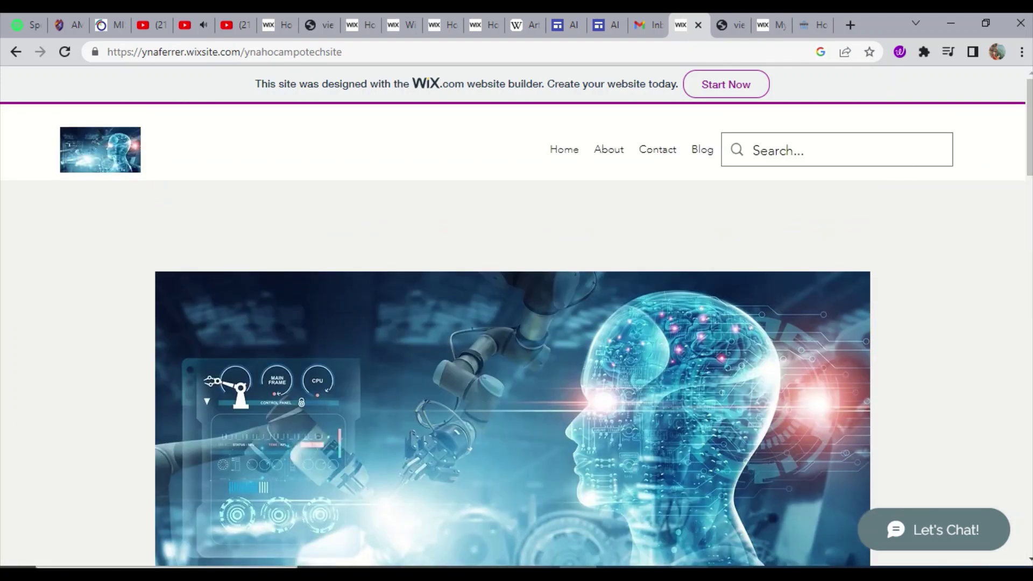
pyautogui.click(690, 573)
pyautogui.click(617, 574)
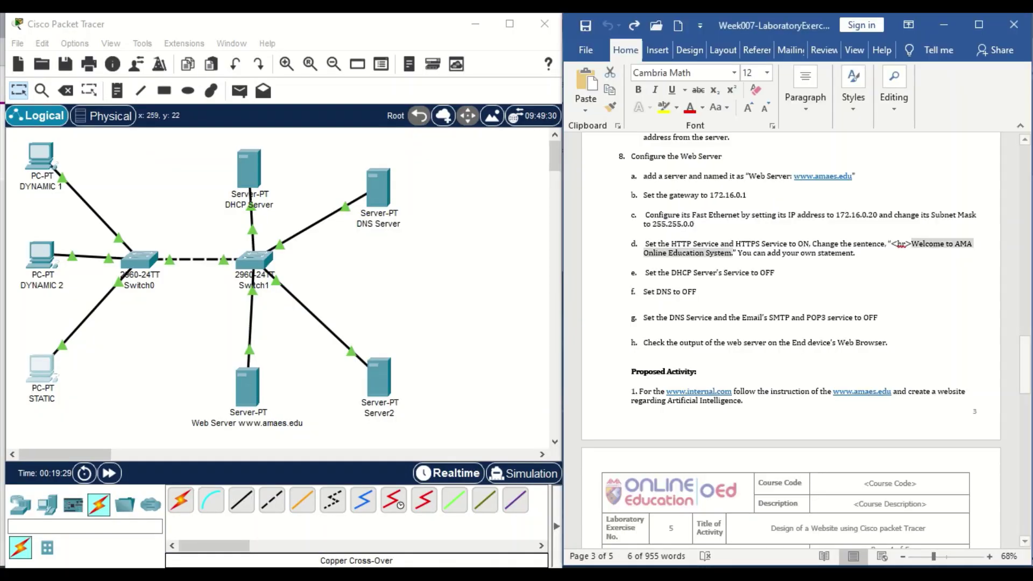
# - Rename Server2 in the topology as "Web Serverwww.internal.com"
pyautogui.click(381, 413)
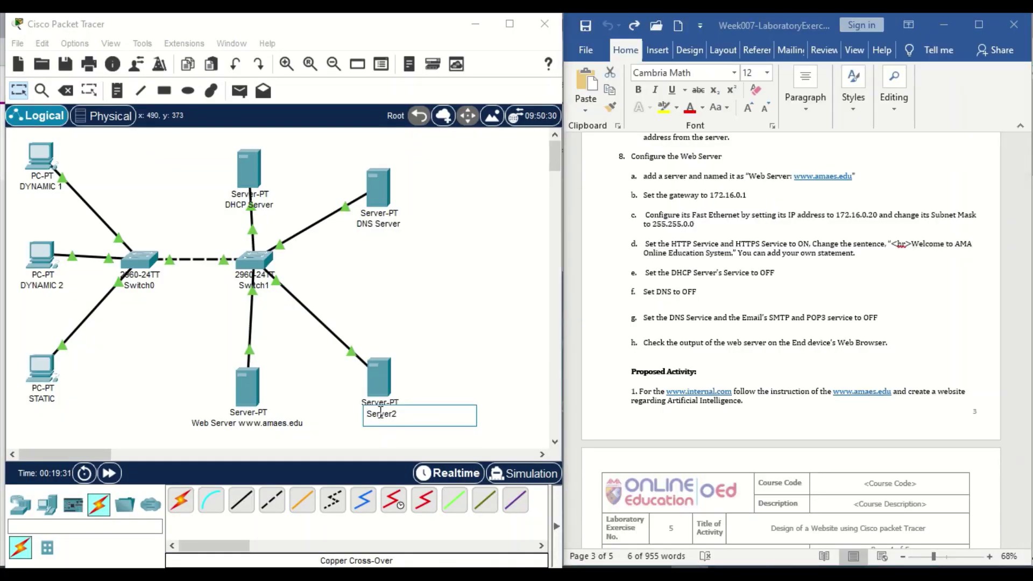
pyautogui.write('w')
pyautogui.press('BackSpace')
pyautogui.write('Web Server internal')
pyautogui.click(413, 416)
pyautogui.write('www.')
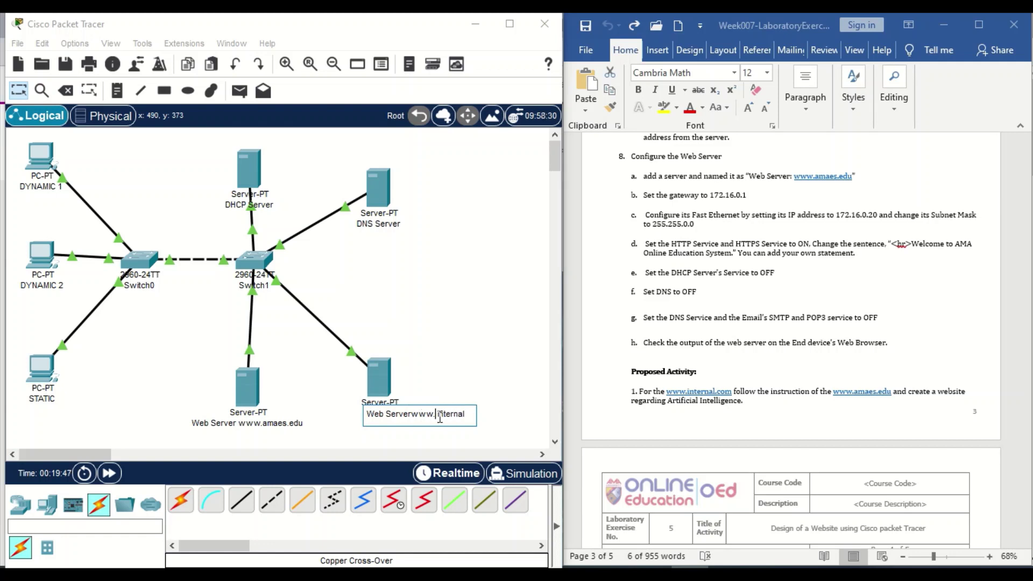
pyautogui.press('BackSpace')
pyautogui.write('.com')
pyautogui.press('Return')
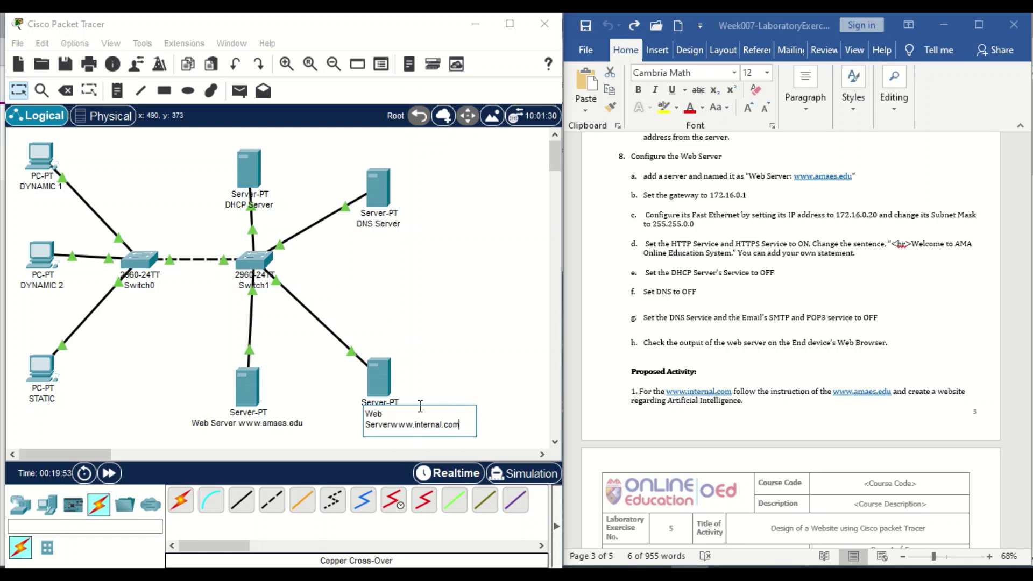
pyautogui.click(384, 389)
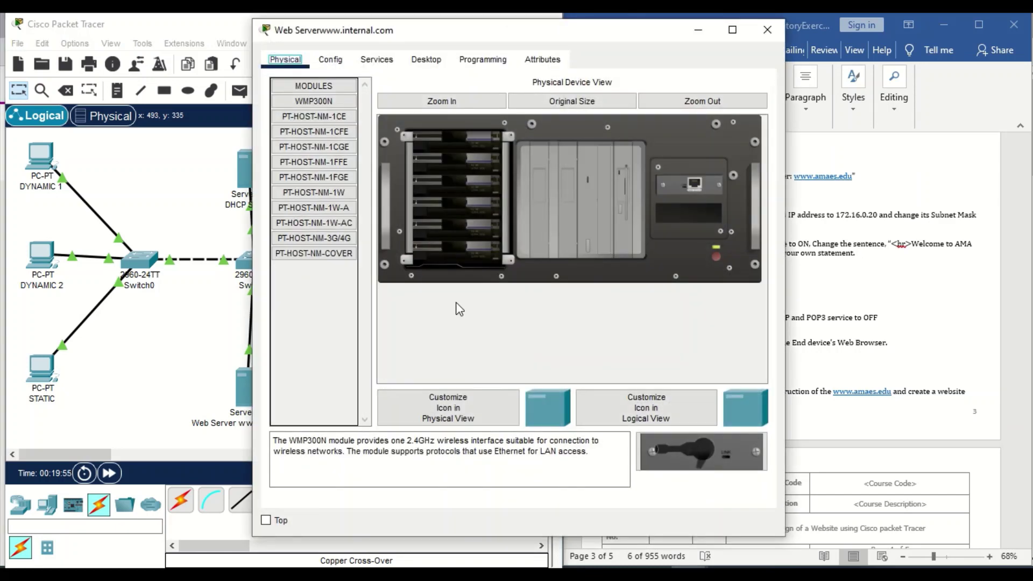
pyautogui.moveTo(637, 35); pyautogui.dragTo(506, 37)
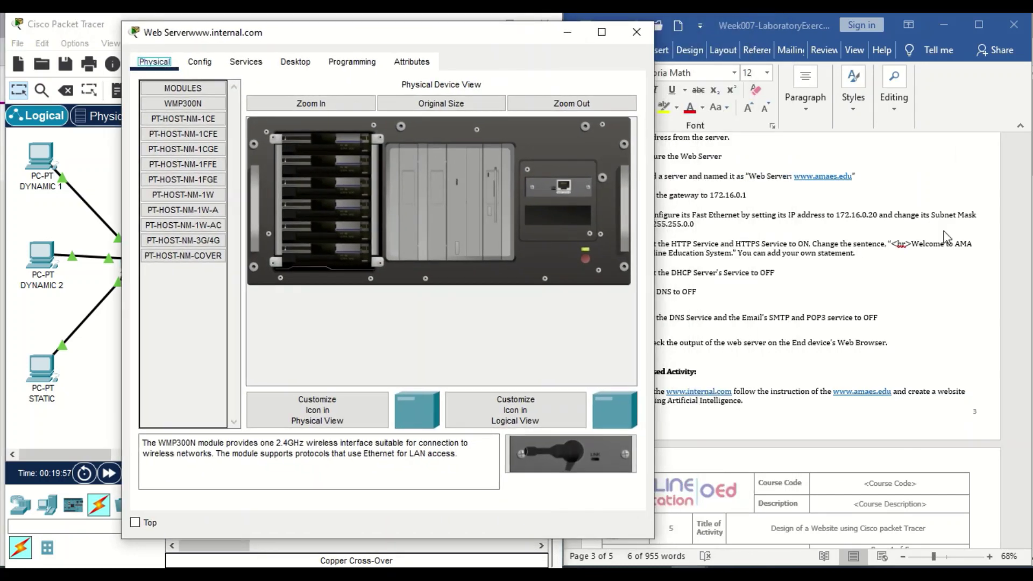
pyautogui.click(967, 290)
pyautogui.scroll(1, 1025, 363)
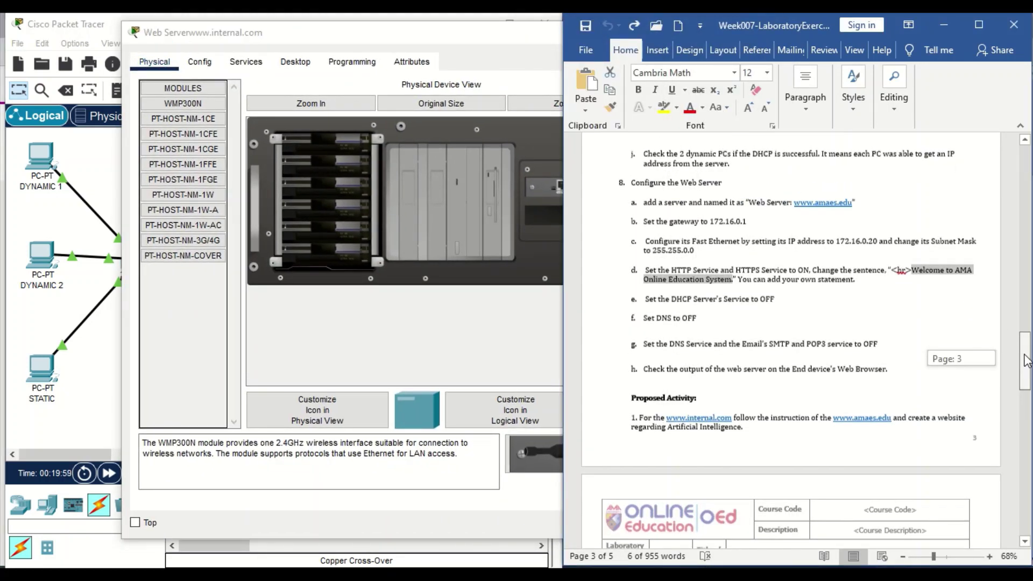
pyautogui.moveTo(466, 34); pyautogui.dragTo(404, 34)
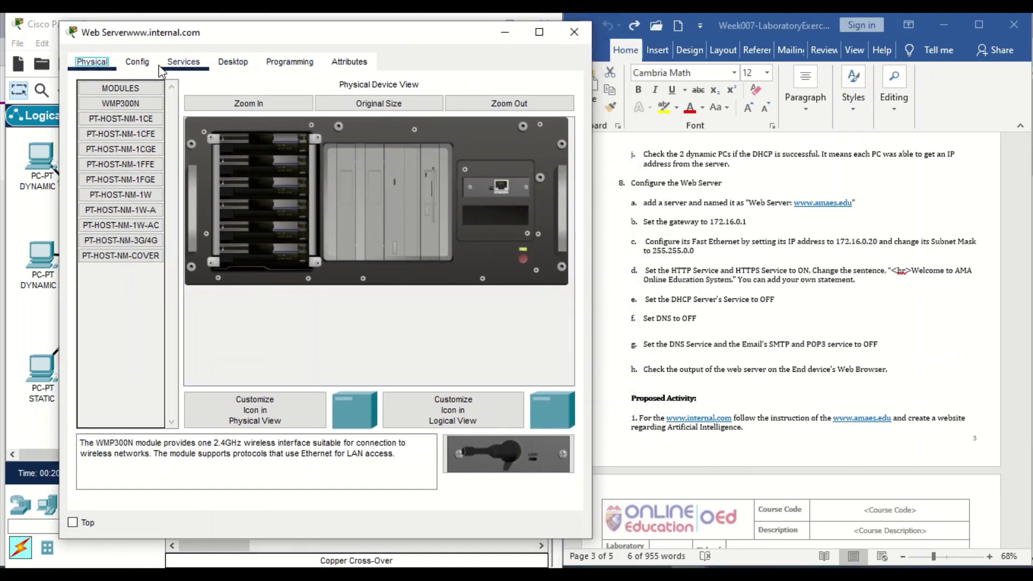
pyautogui.click(137, 61)
pyautogui.click(325, 210)
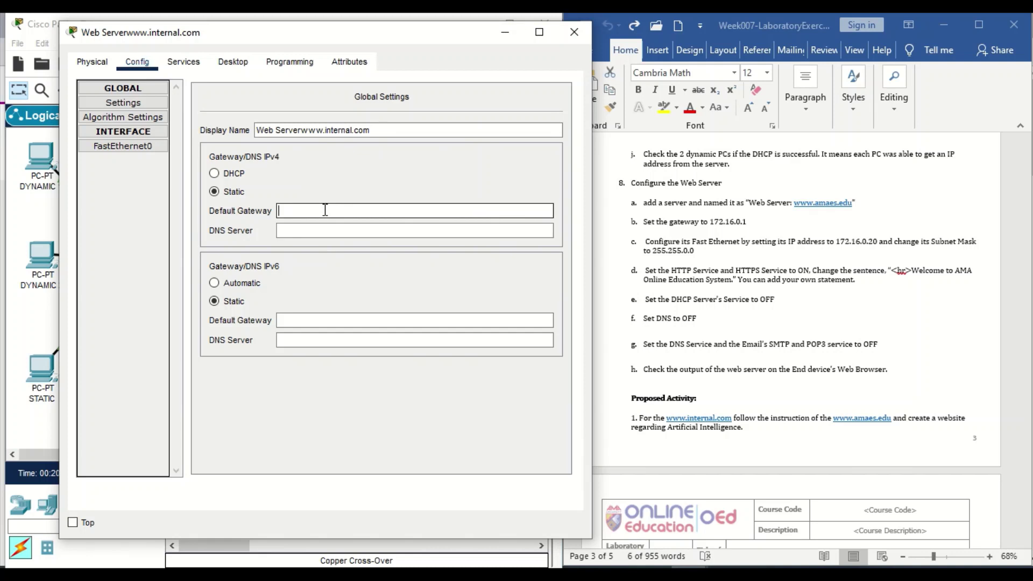
pyautogui.write('172.16.0.1')
pyautogui.click(153, 148)
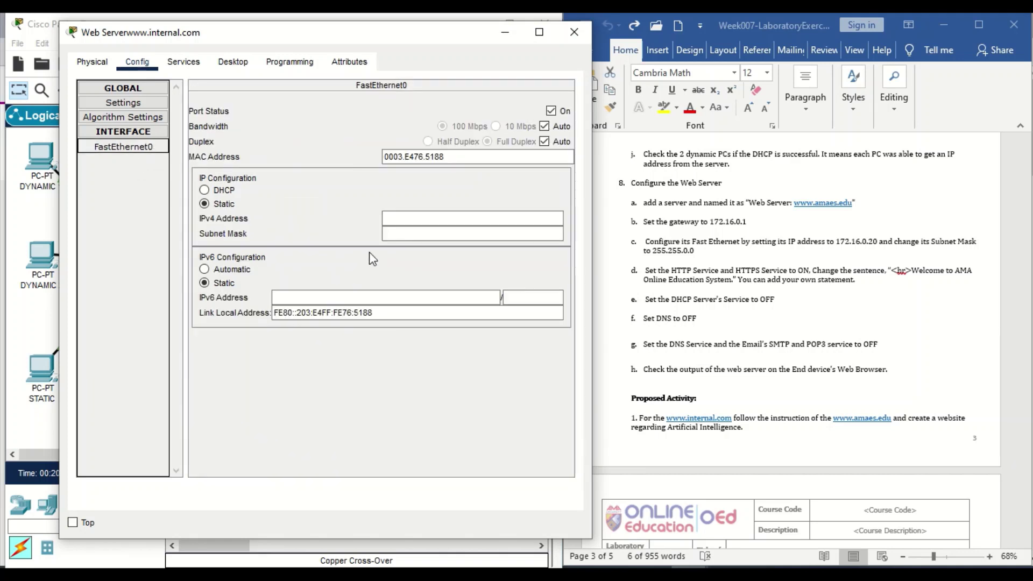
pyautogui.click(417, 224)
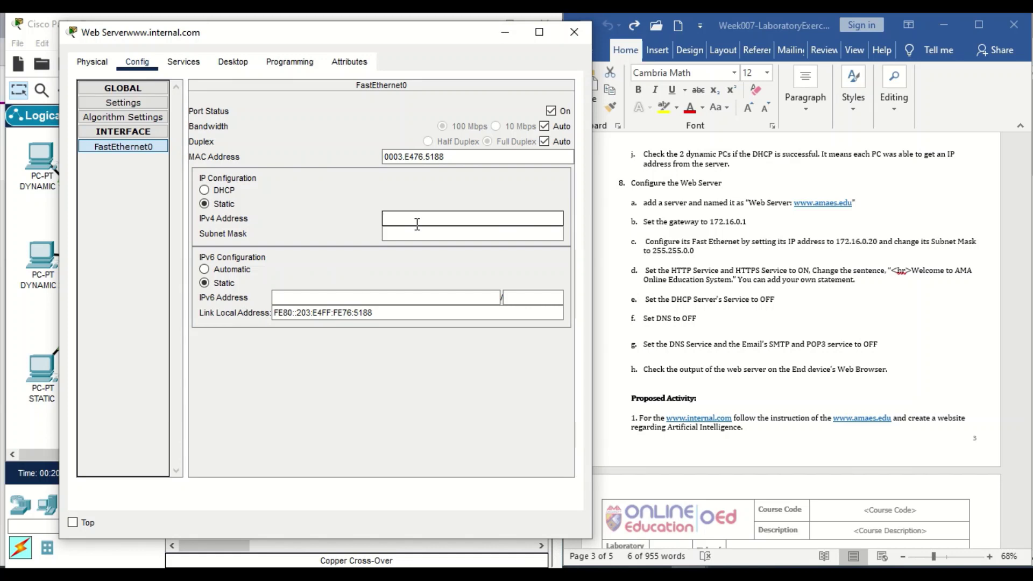
pyautogui.write('172.16')
pyautogui.write('.0')
pyautogui.write('.60')
# - Delete image.html, helloworld.html, cscoptlogo177x111.jpg and copyrights.html from the server's HTTP files, keeping index.html
pyautogui.click(199, 66)
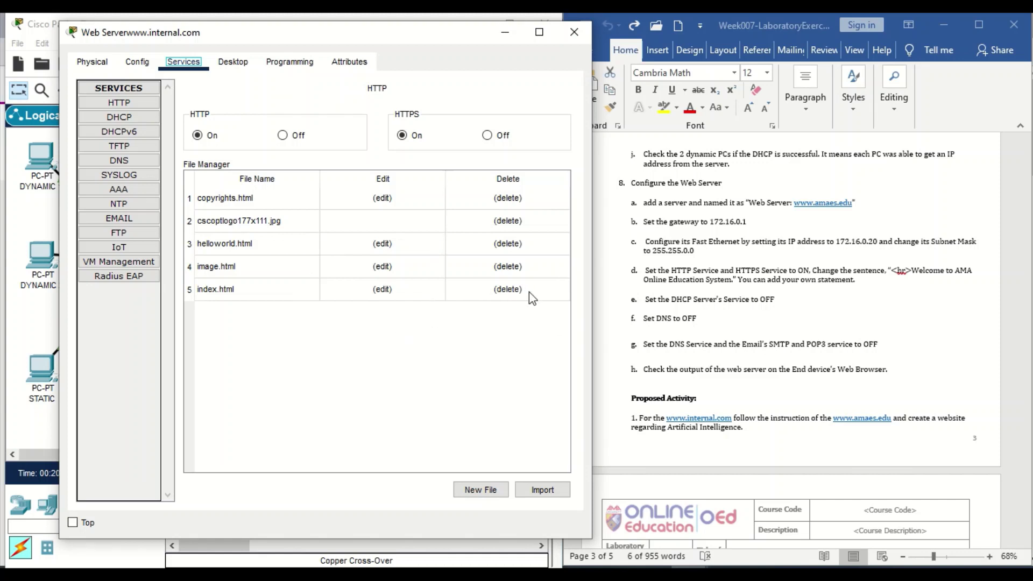
pyautogui.click(514, 293)
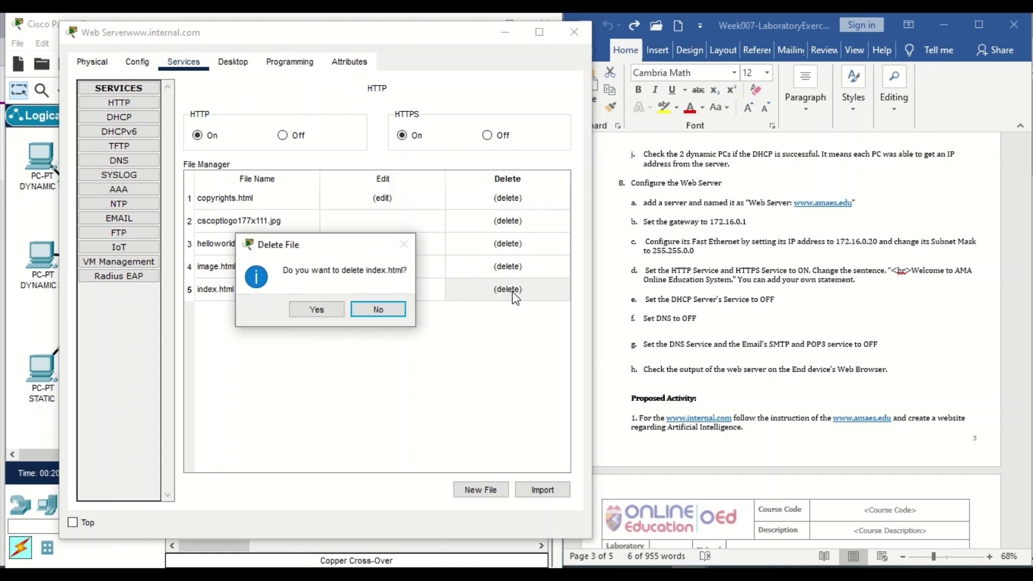
pyautogui.click(392, 315)
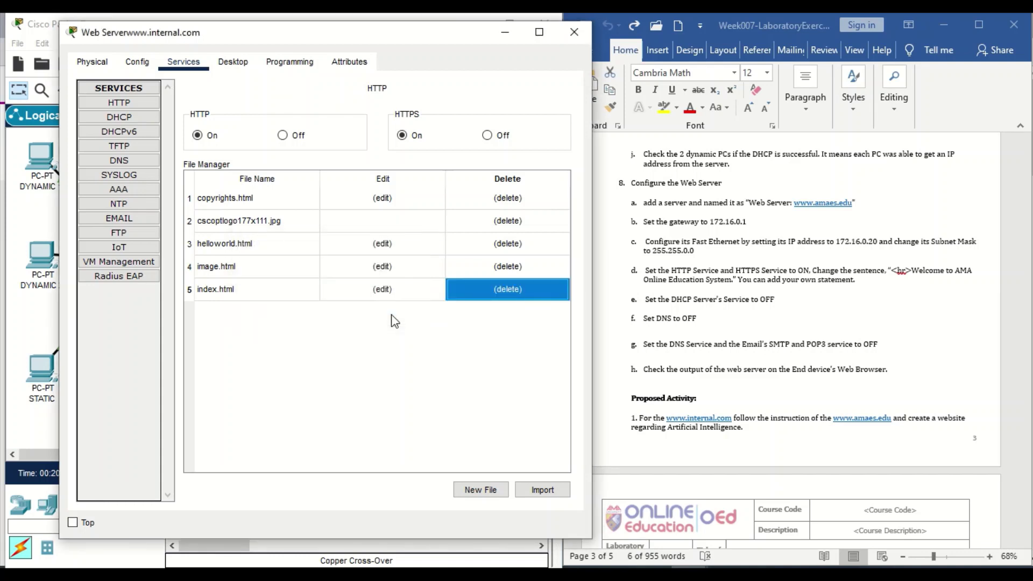
pyautogui.click(516, 267)
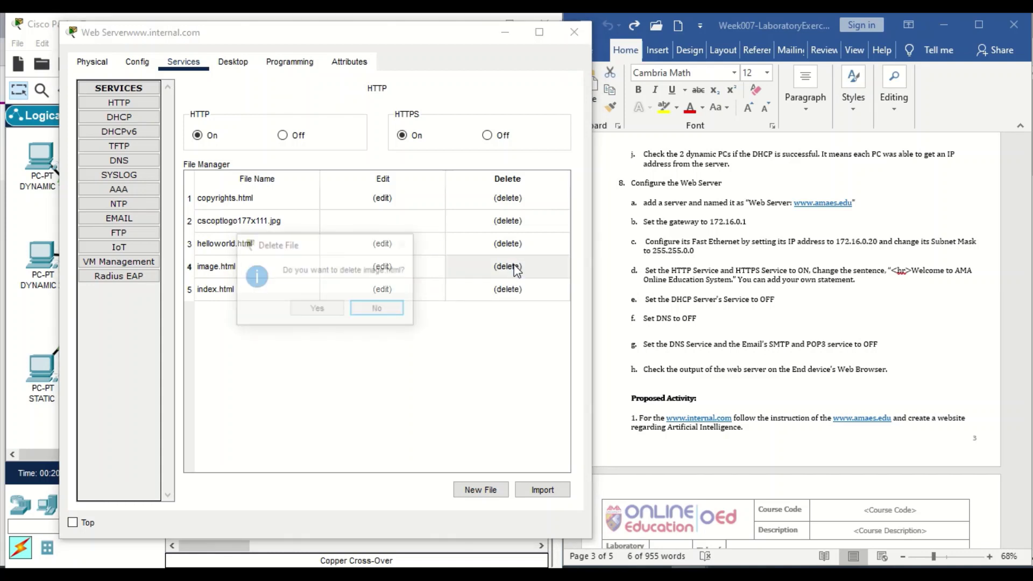
pyautogui.click(318, 309)
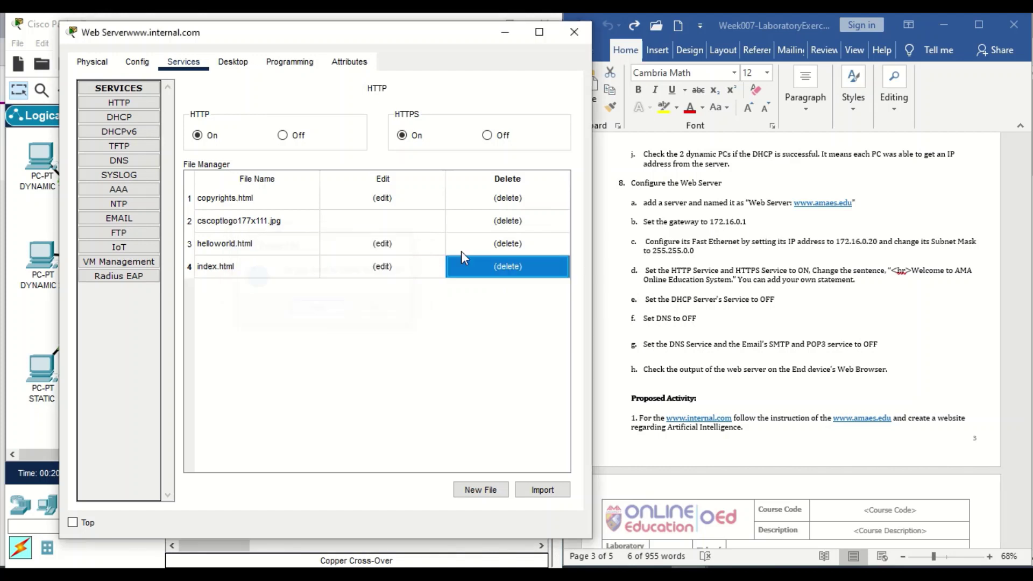
pyautogui.click(502, 243)
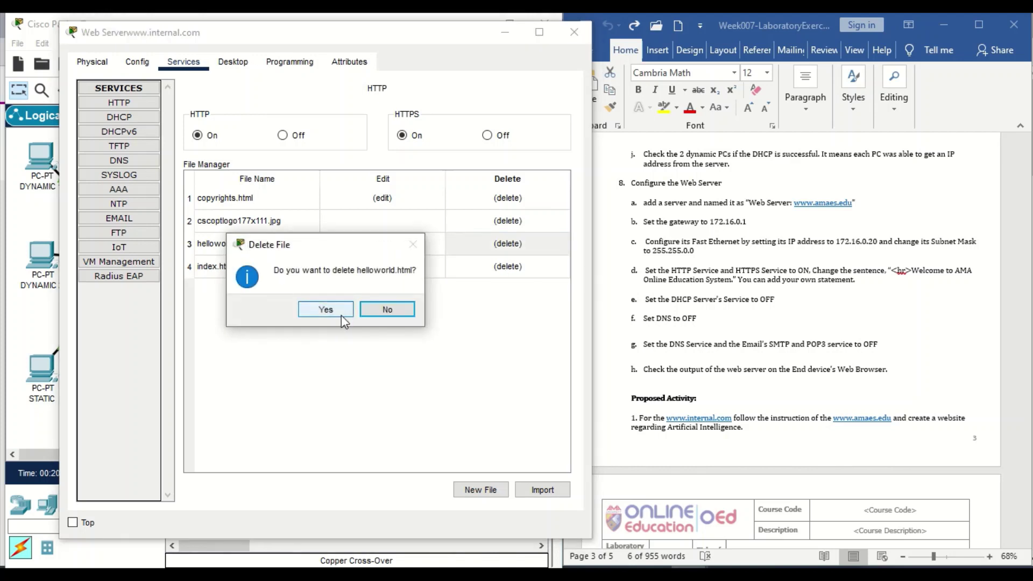
pyautogui.click(341, 315)
pyautogui.click(506, 219)
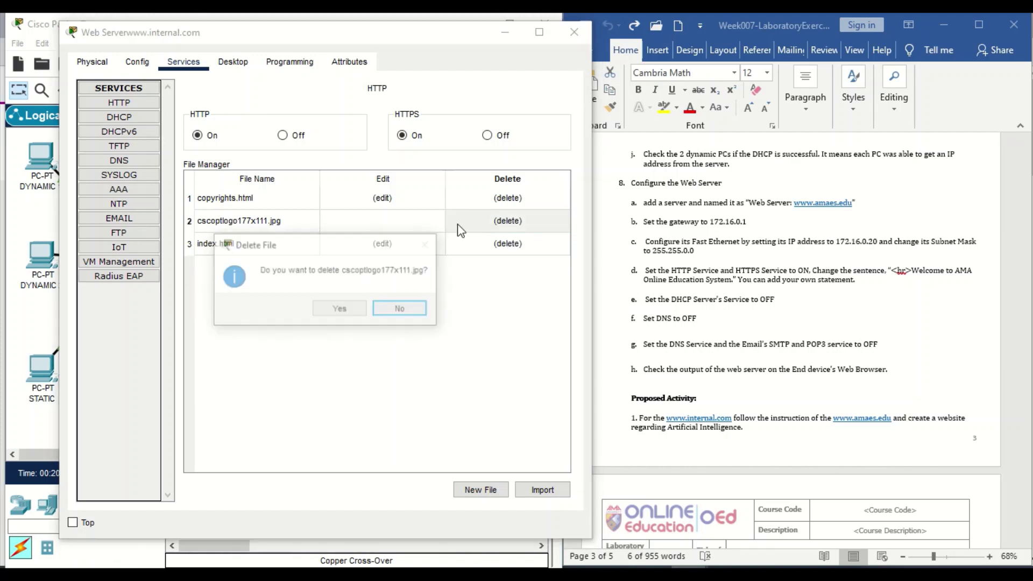
pyautogui.click(341, 310)
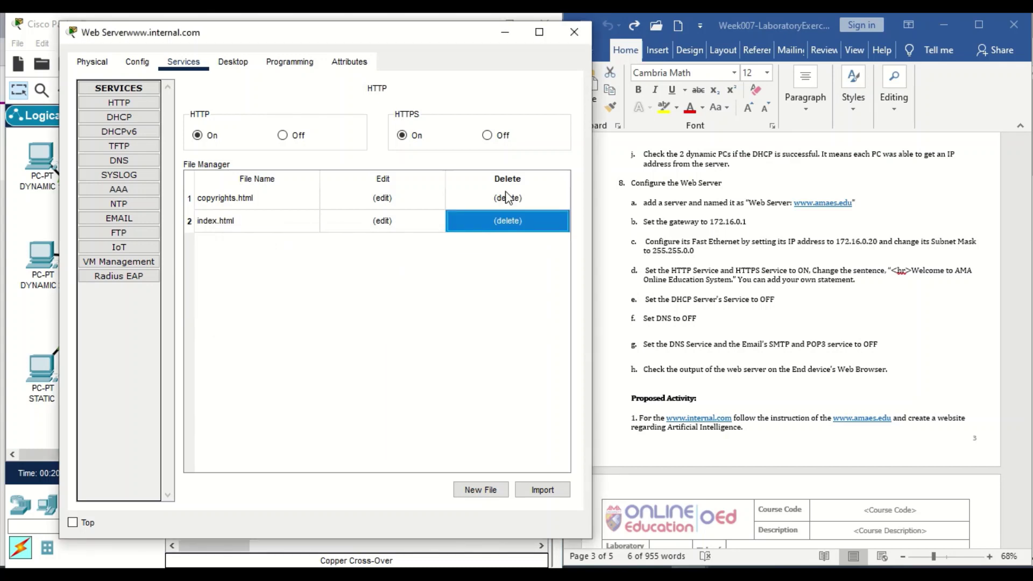
pyautogui.click(507, 196)
pyautogui.click(343, 309)
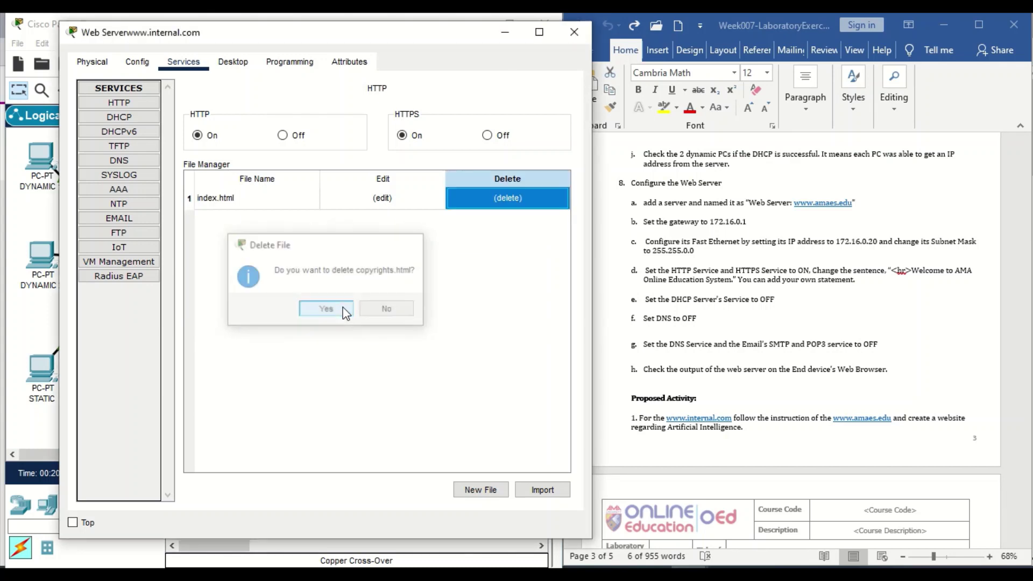
# - Open index.html for editing and clear all of its default HTML code
pyautogui.click(388, 203)
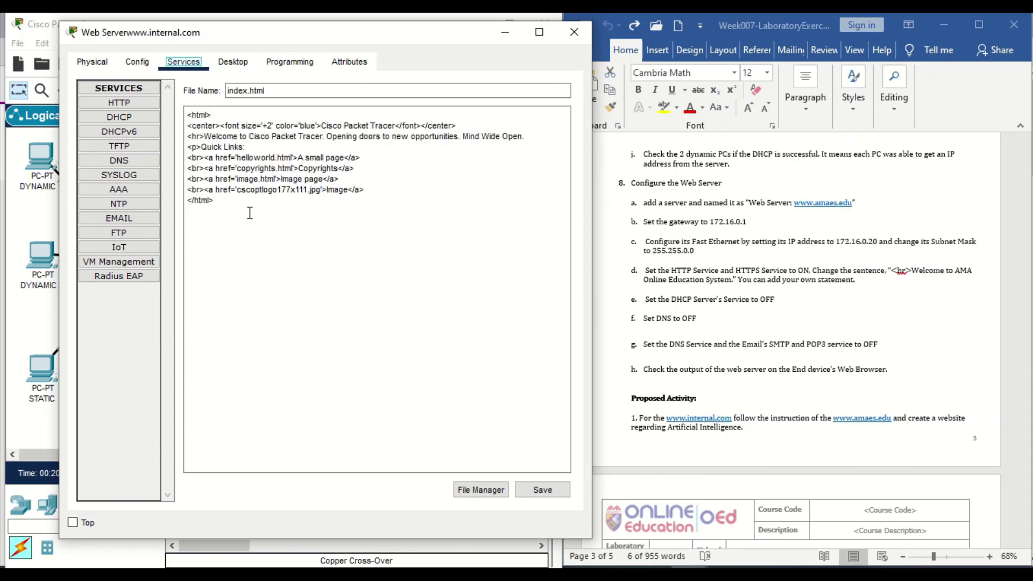
pyautogui.click(226, 203)
pyautogui.moveTo(226, 203); pyautogui.dragTo(190, 119)
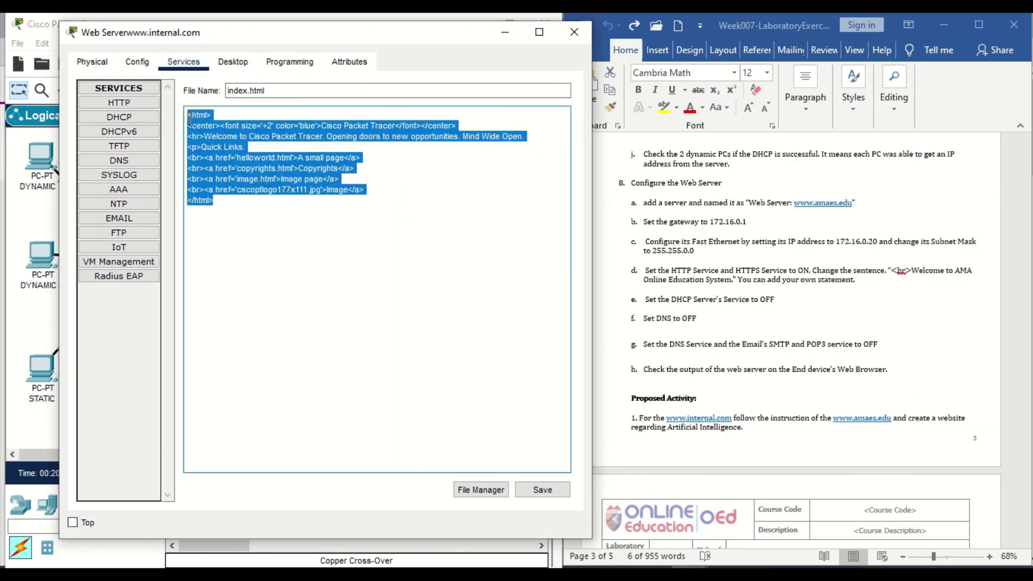
pyautogui.press('BackSpace')
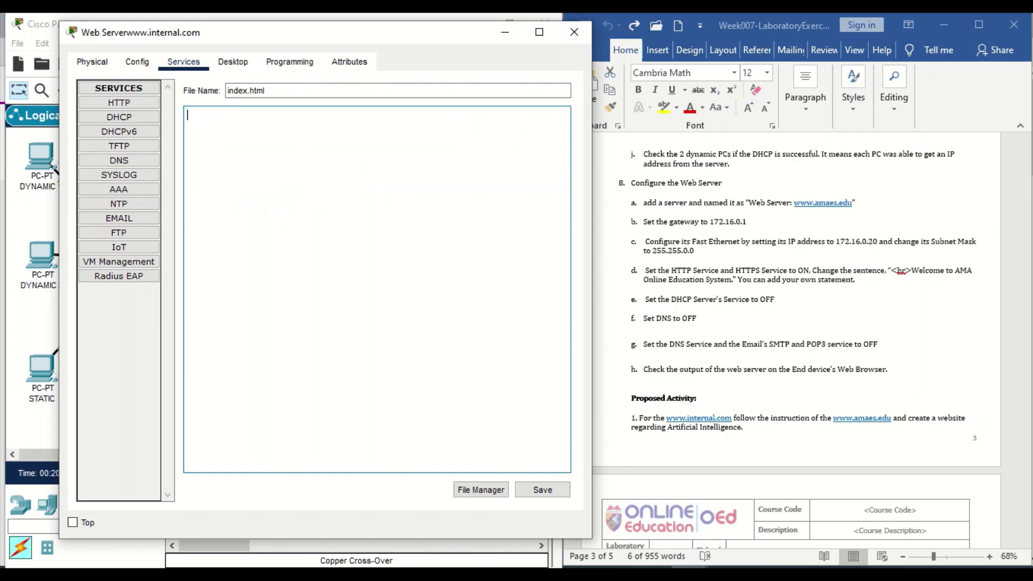
# - Copy the entire website source code from Notepad into index.html, save it over the existing file, and return to the file list
pyautogui.hotkey('alt', 'Tab')
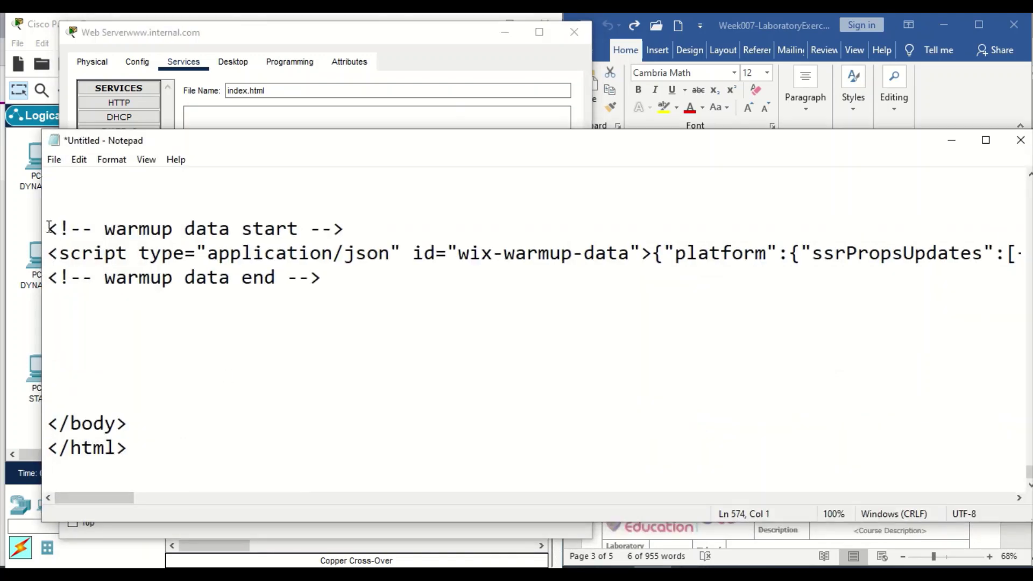
pyautogui.hotkey('ctrl', 'a')
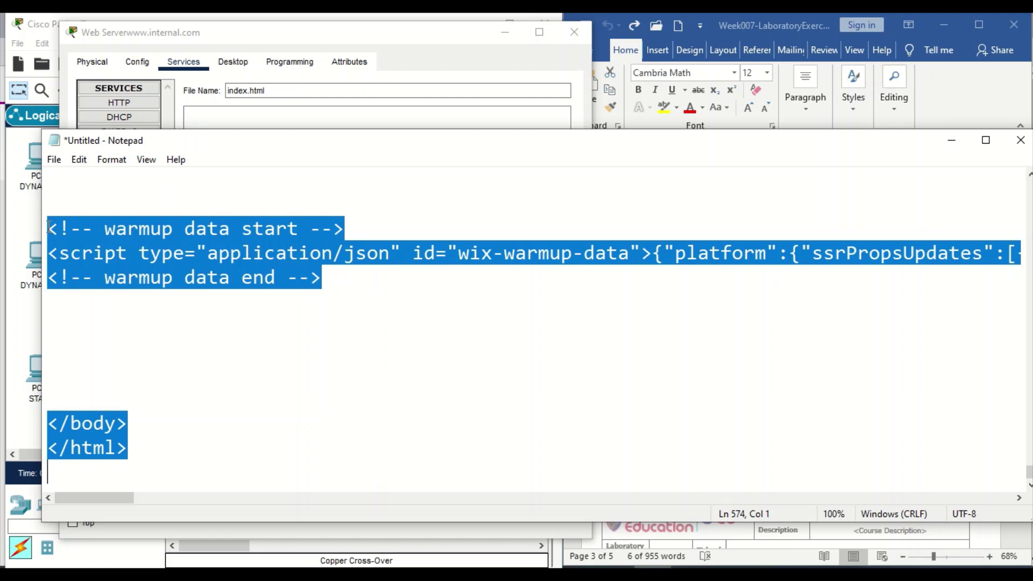
pyautogui.click(951, 141)
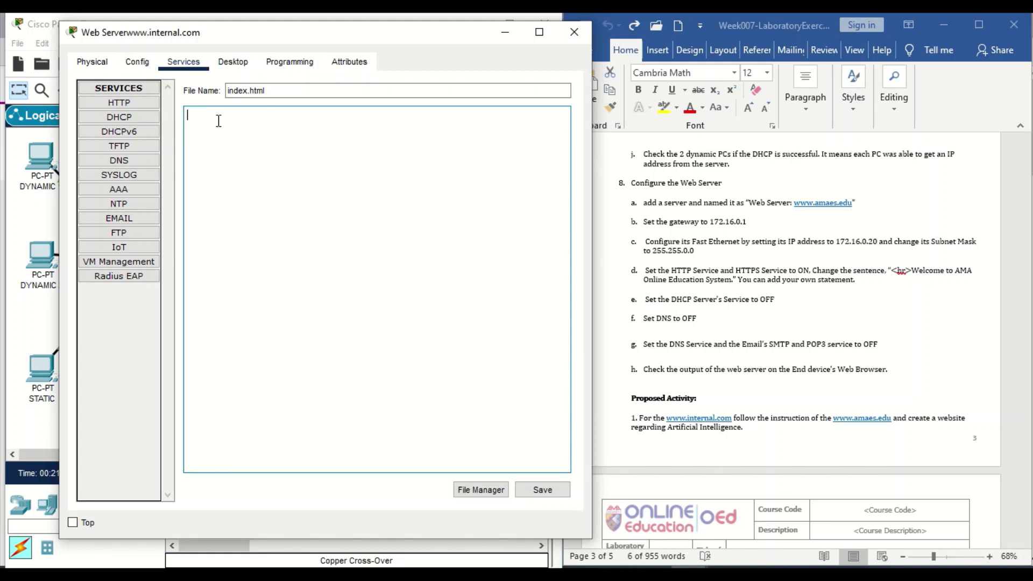
pyautogui.hotkey('ctrl', 'v')
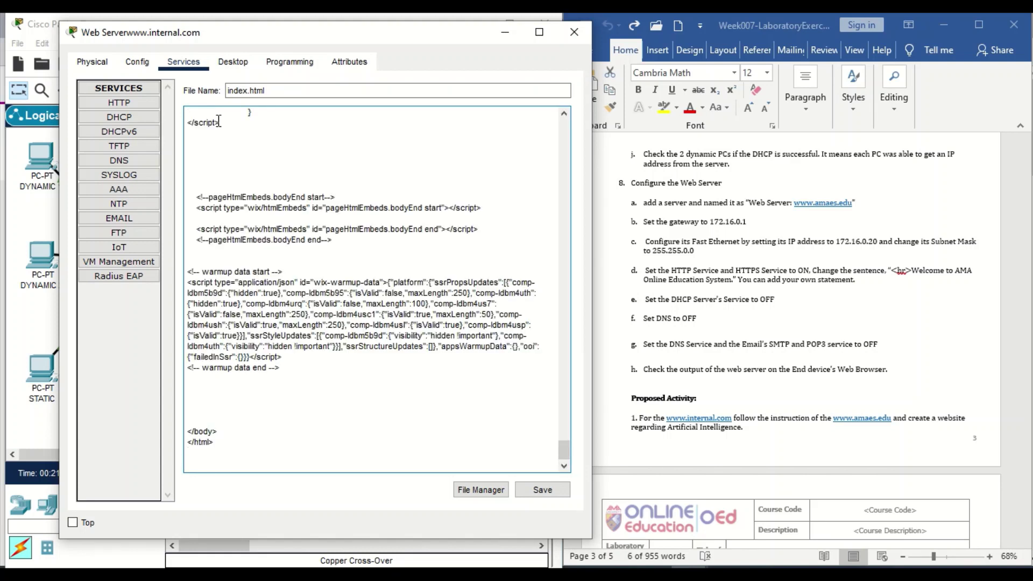
pyautogui.click(541, 489)
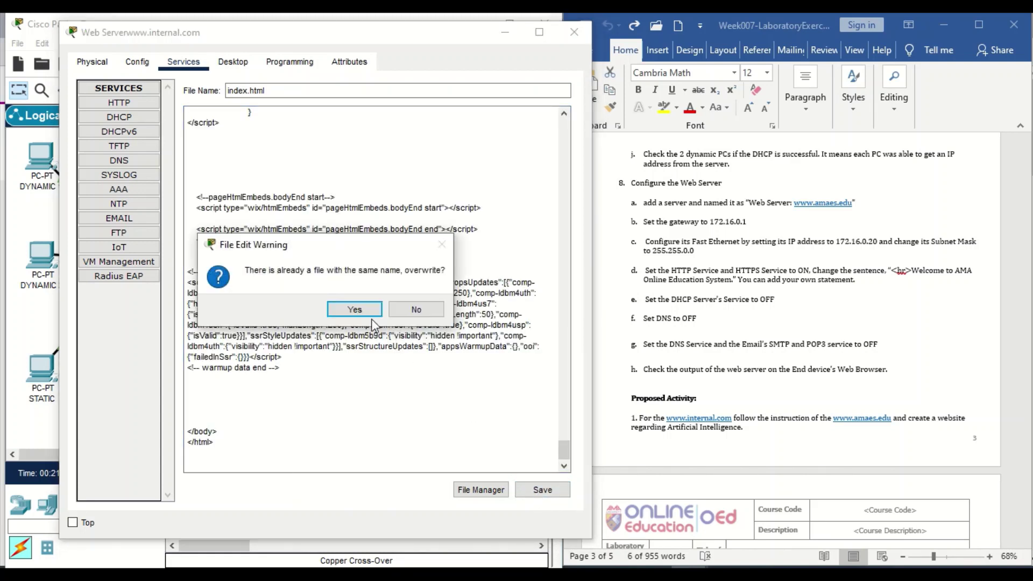
pyautogui.click(370, 311)
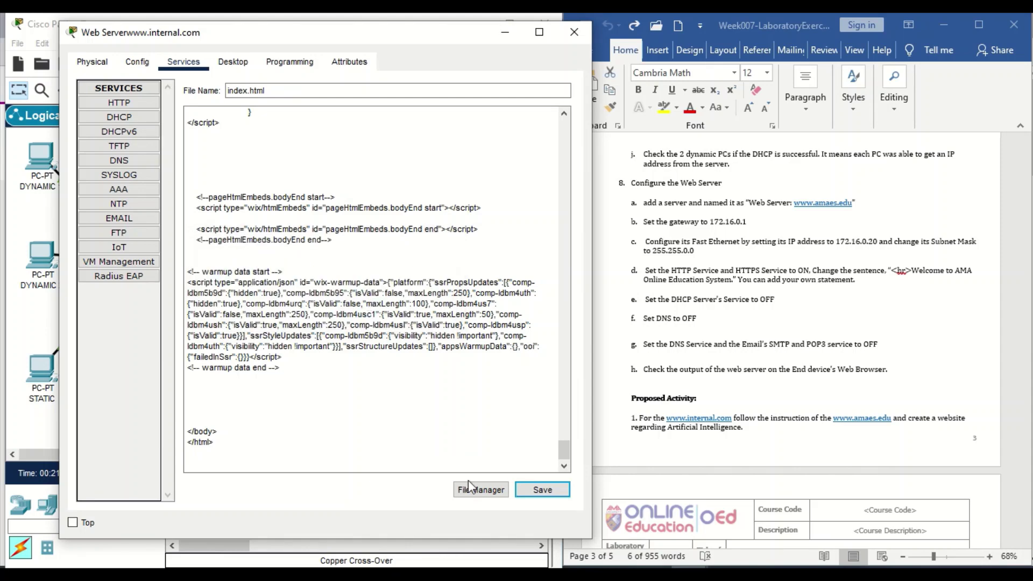
pyautogui.click(481, 491)
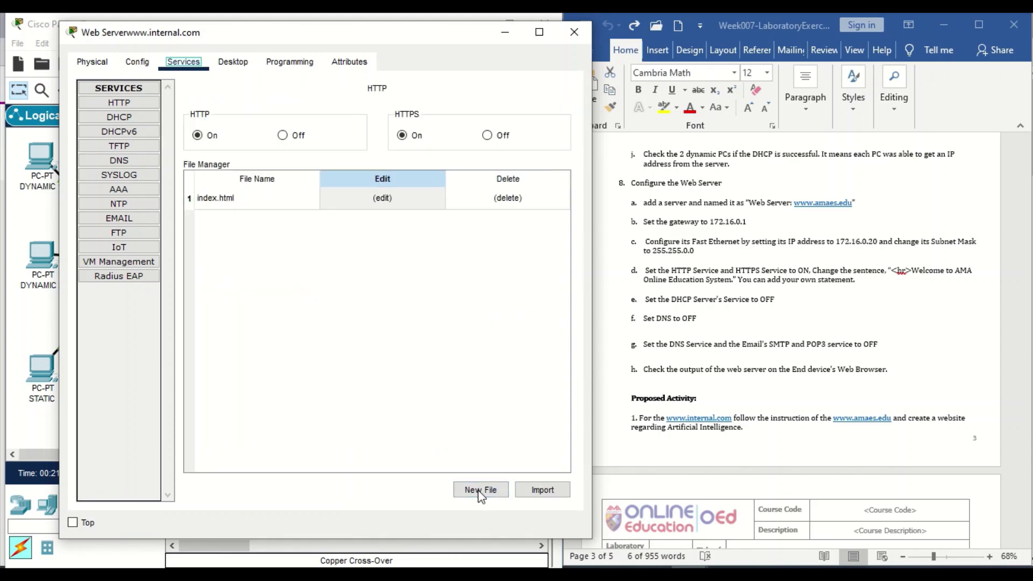
# - Import the My Sites _ Wix.com HTML page from Downloads into the server's HTTP files, overwriting the existing copy
pyautogui.click(550, 496)
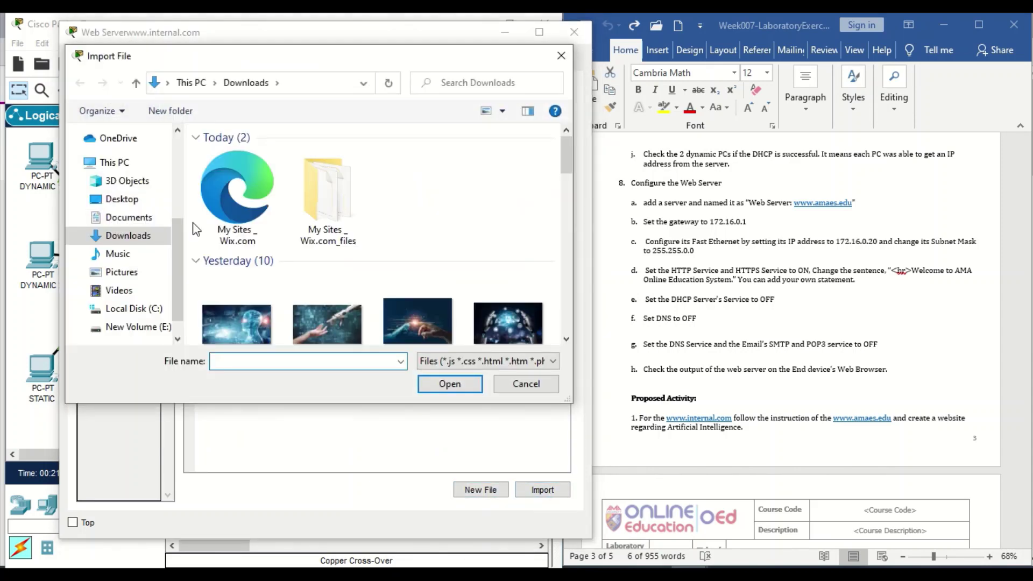
pyautogui.click(237, 196)
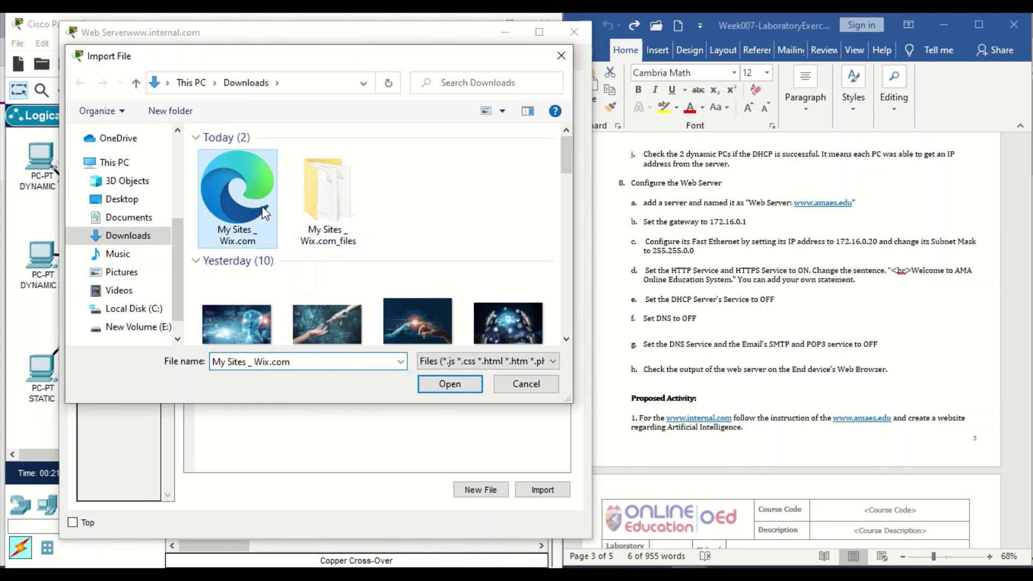
pyautogui.click(466, 387)
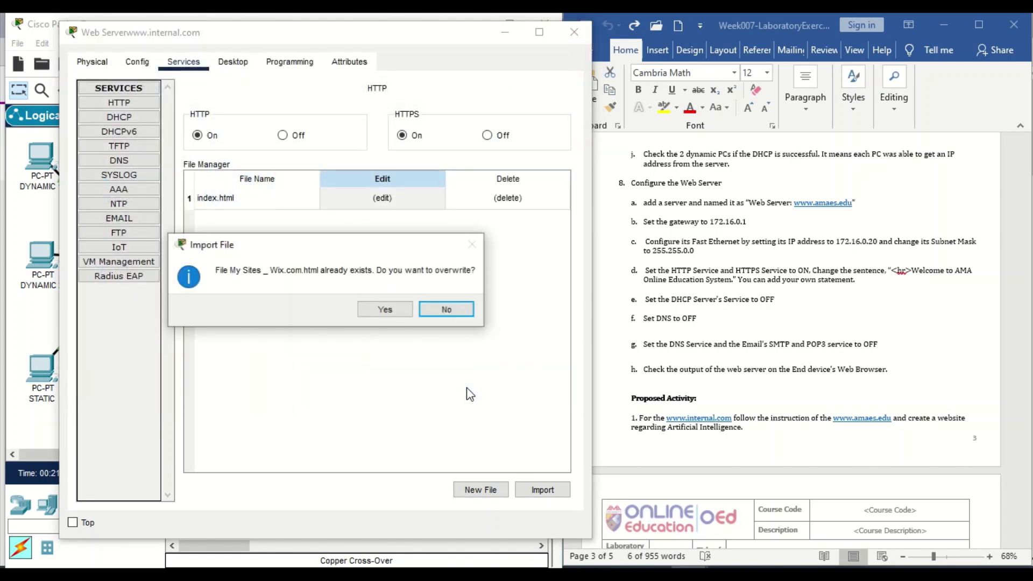
pyautogui.click(399, 314)
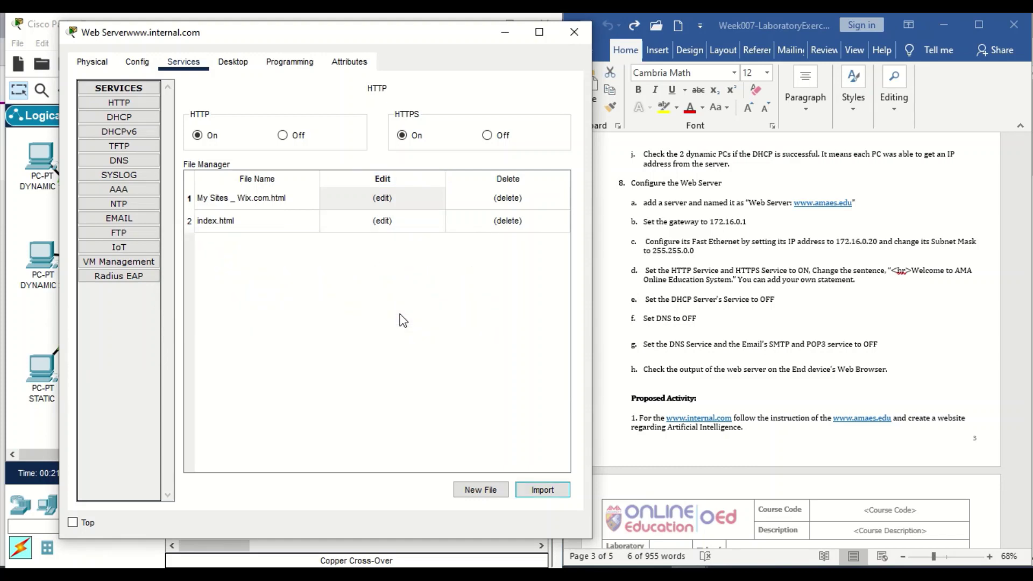
# - Import the image 0a6dc320-8895-42a0-9aba-b3544f53b159 from the My Sites _ Wix.com_files folder into the server's HTTP files, overwriting the existing copy
pyautogui.click(541, 491)
pyautogui.click(343, 229)
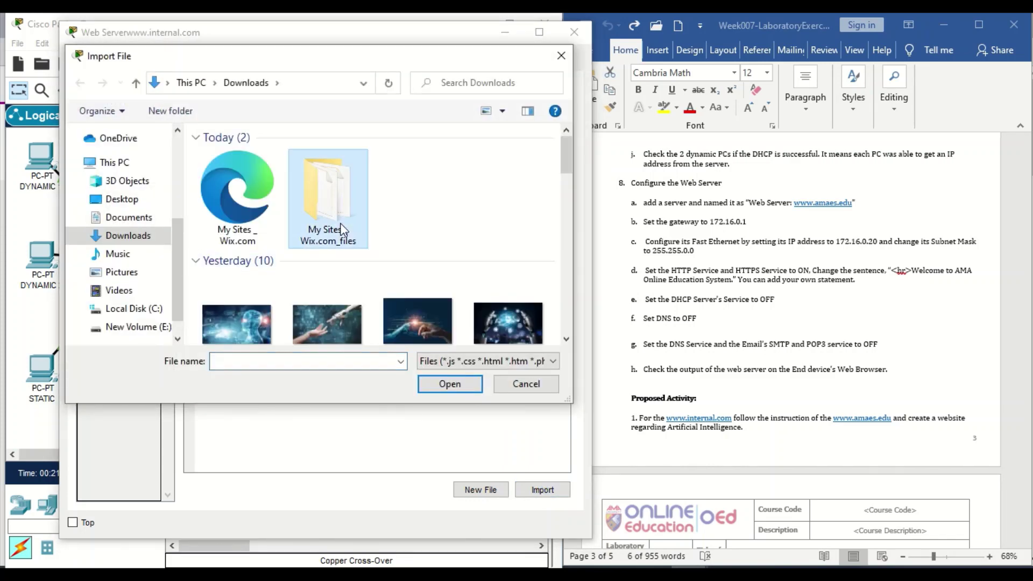
pyautogui.doubleClick(342, 224)
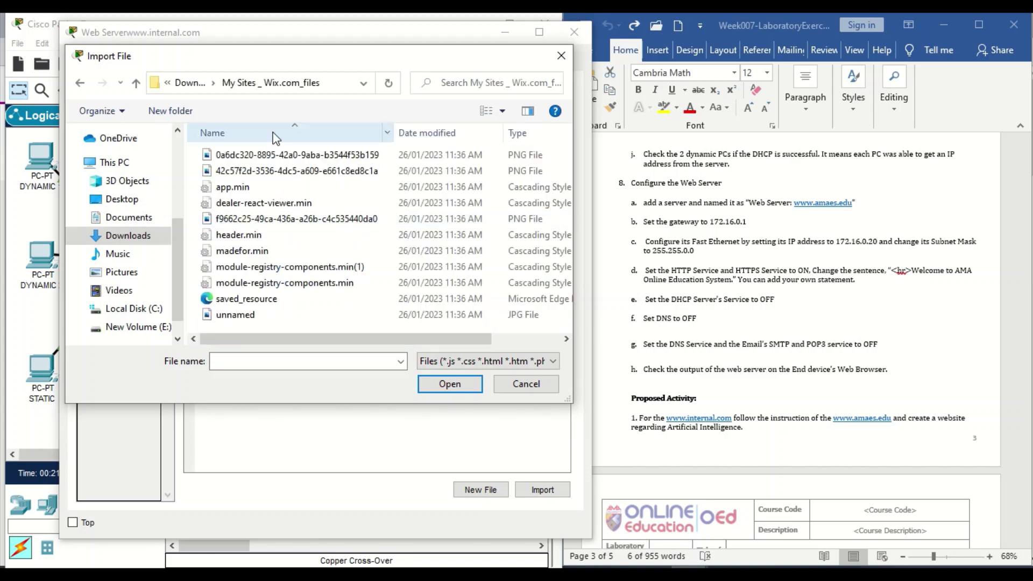
pyautogui.click(296, 156)
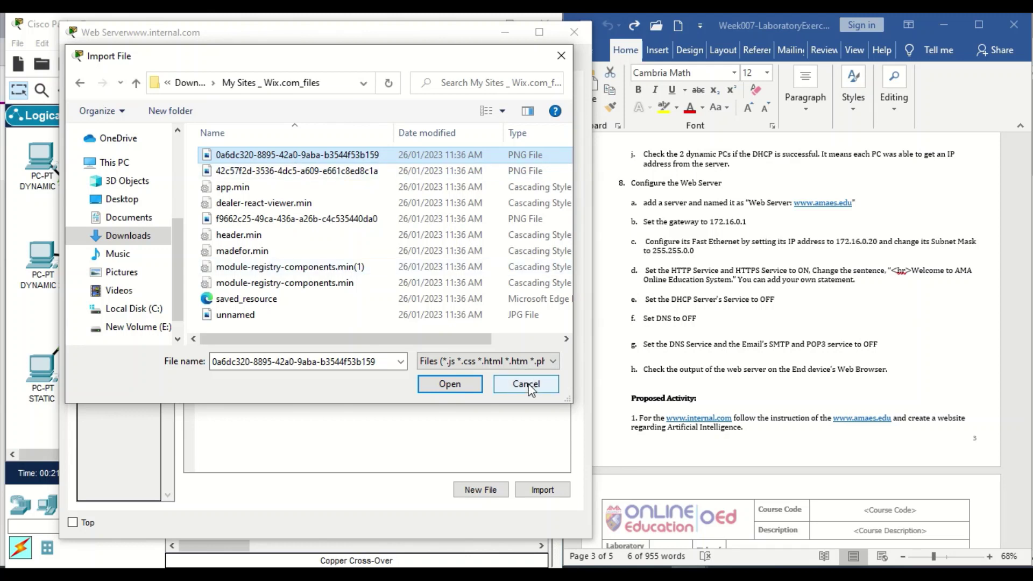
pyautogui.click(450, 384)
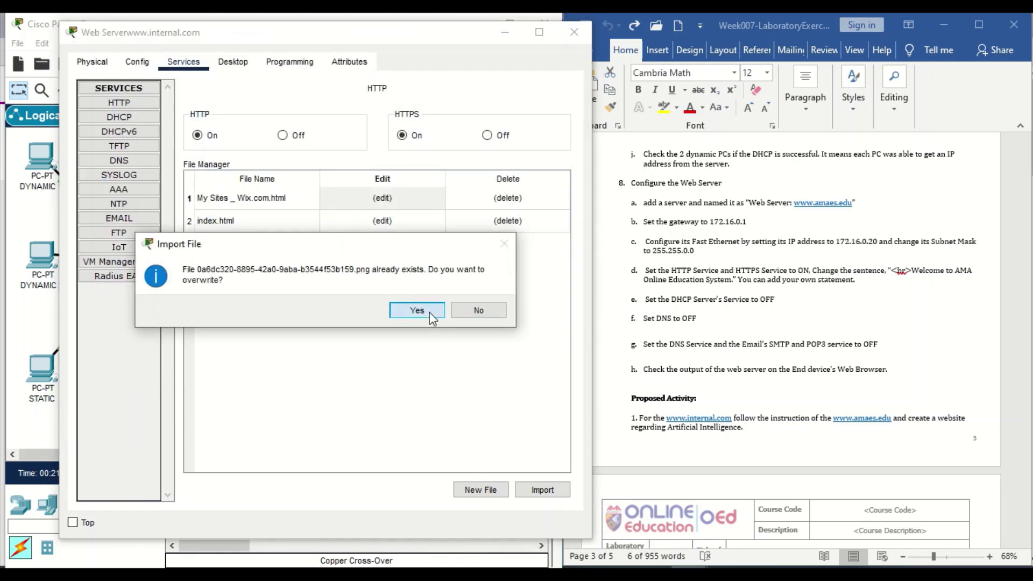
pyautogui.click(429, 312)
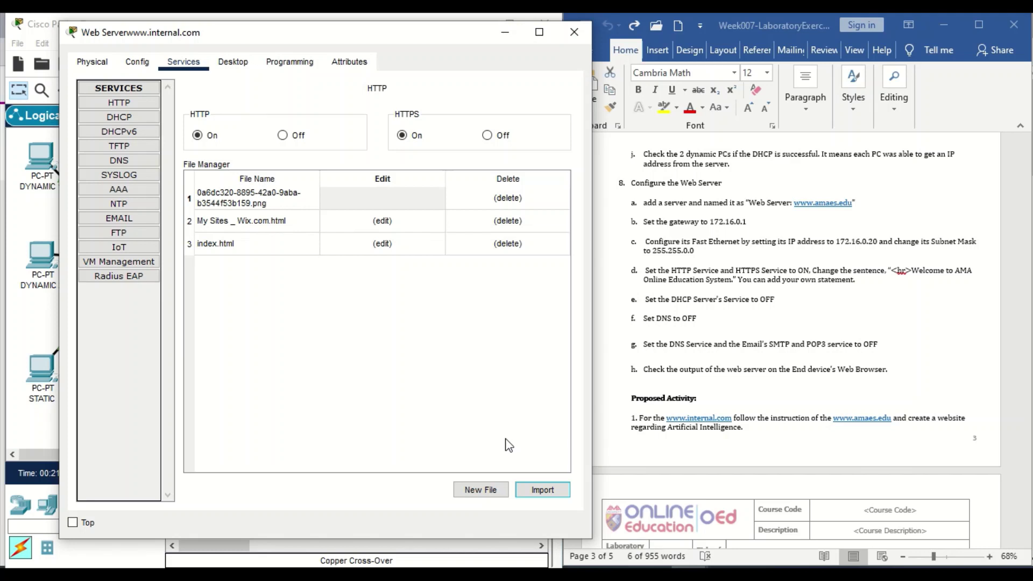
# - Check the server's DHCP and DNS services, turn off its SMTP and POP3 email services, and close the server's configuration
pyautogui.click(138, 122)
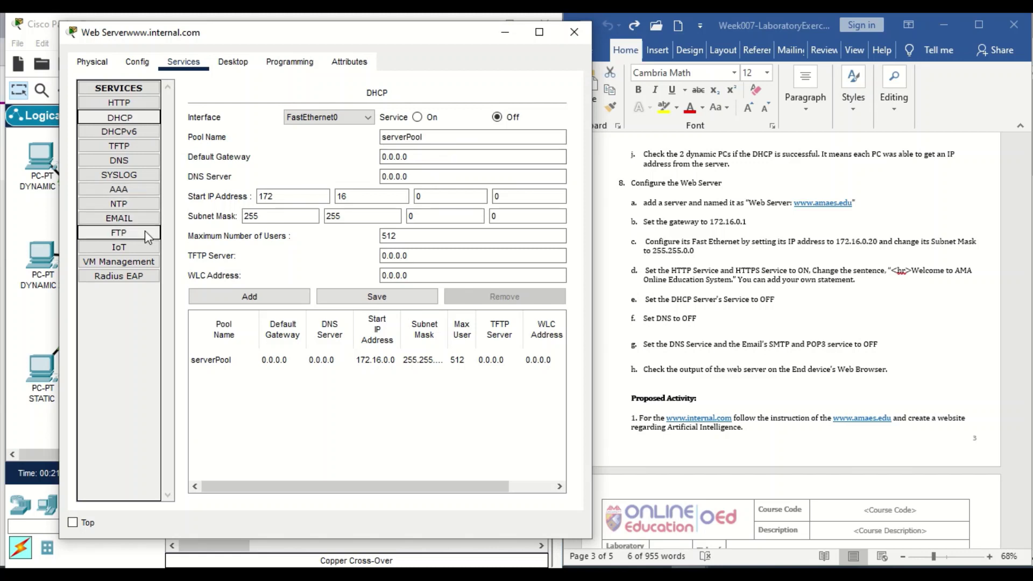
pyautogui.click(137, 165)
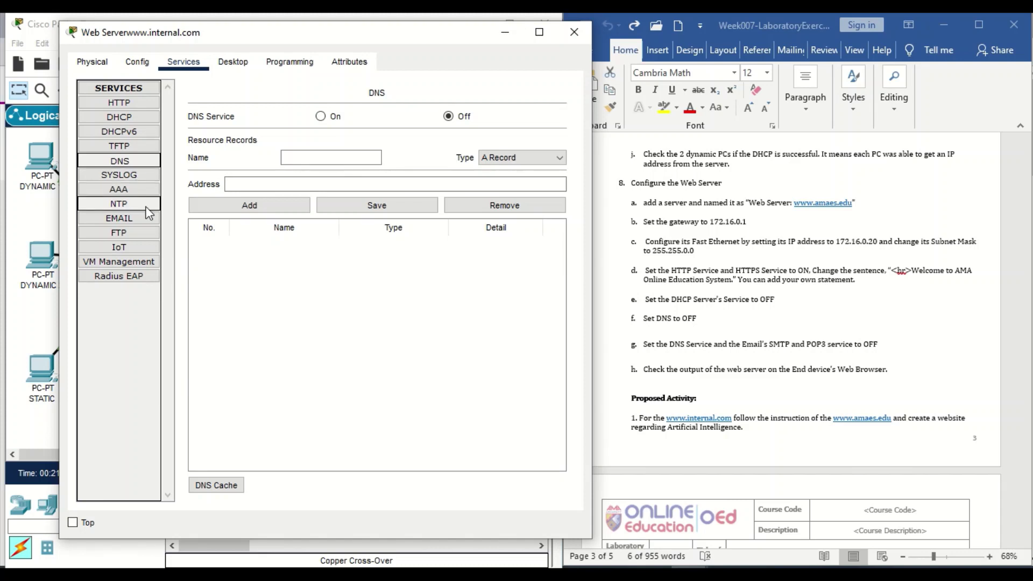
pyautogui.click(151, 225)
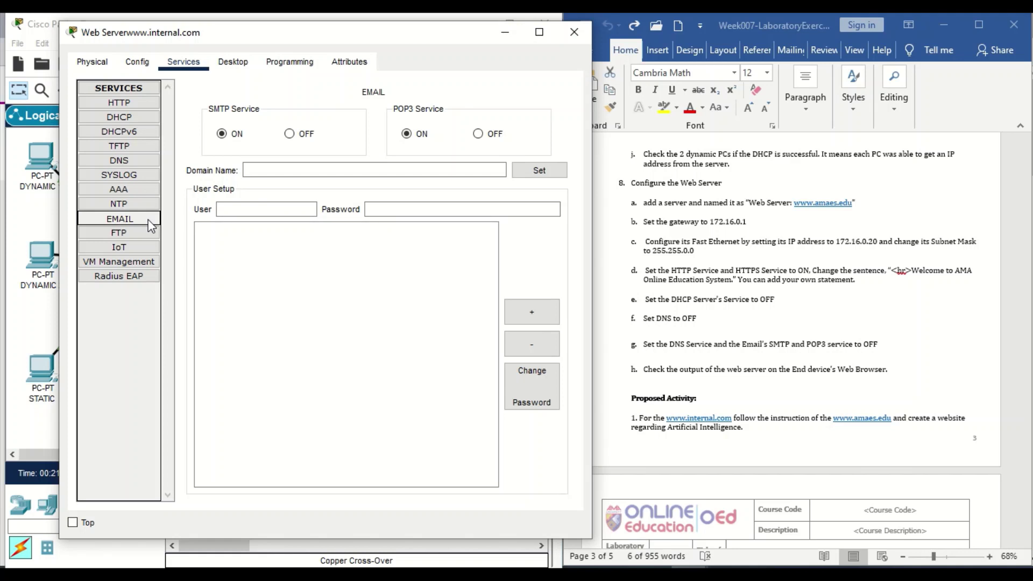
pyautogui.click(290, 134)
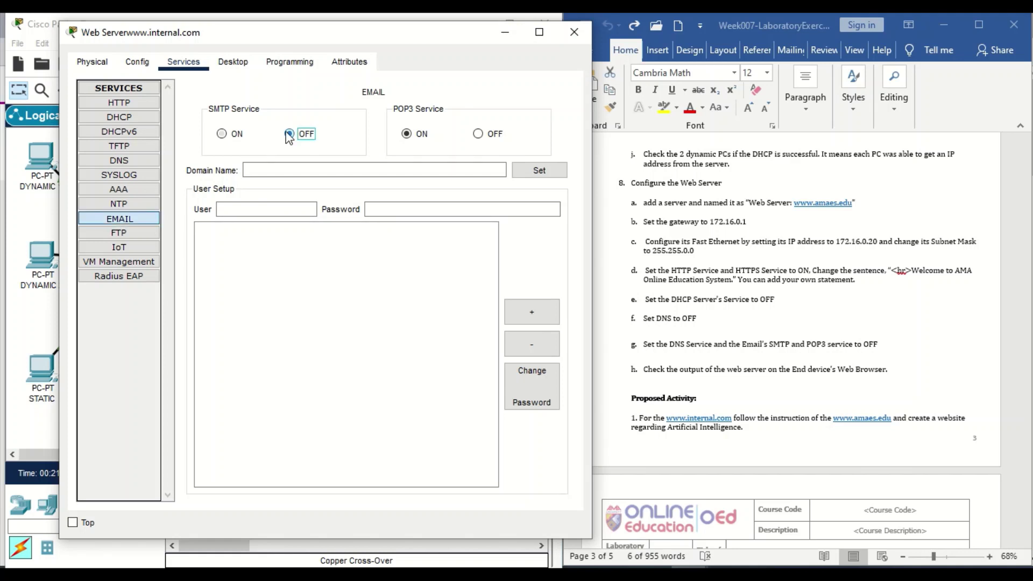
pyautogui.click(494, 134)
pyautogui.click(574, 33)
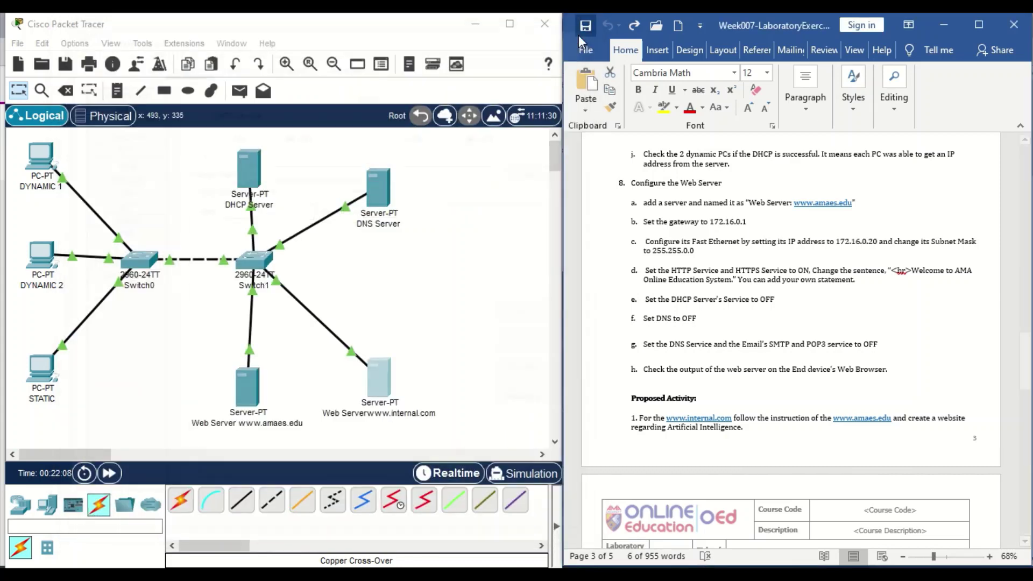
pyautogui.click(47, 258)
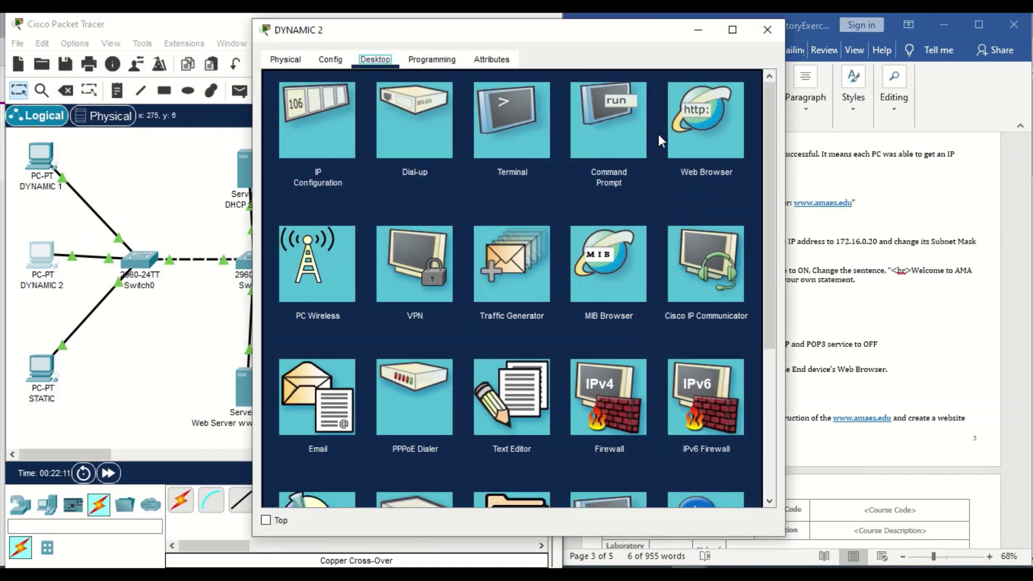
pyautogui.click(693, 152)
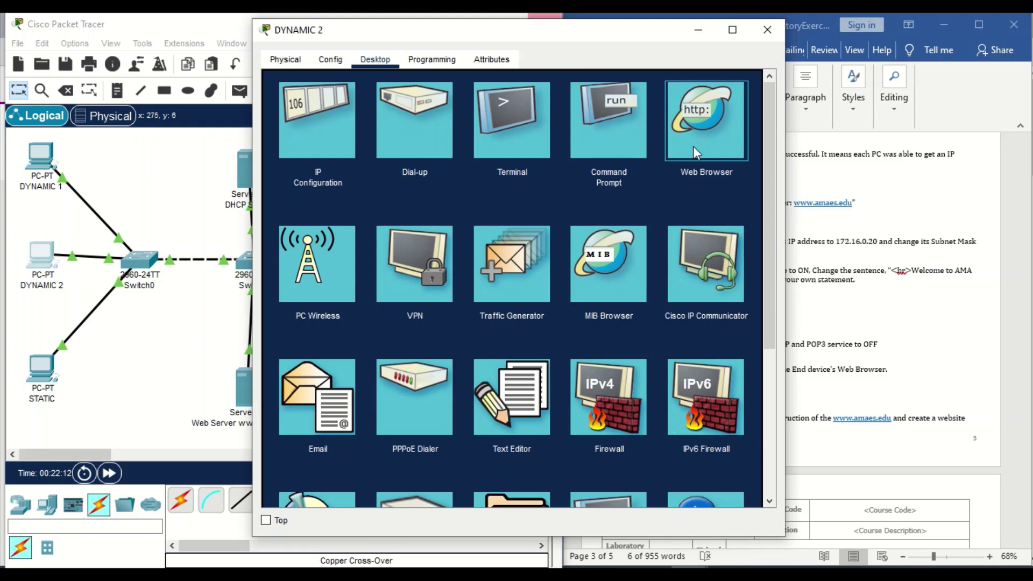
pyautogui.click(694, 147)
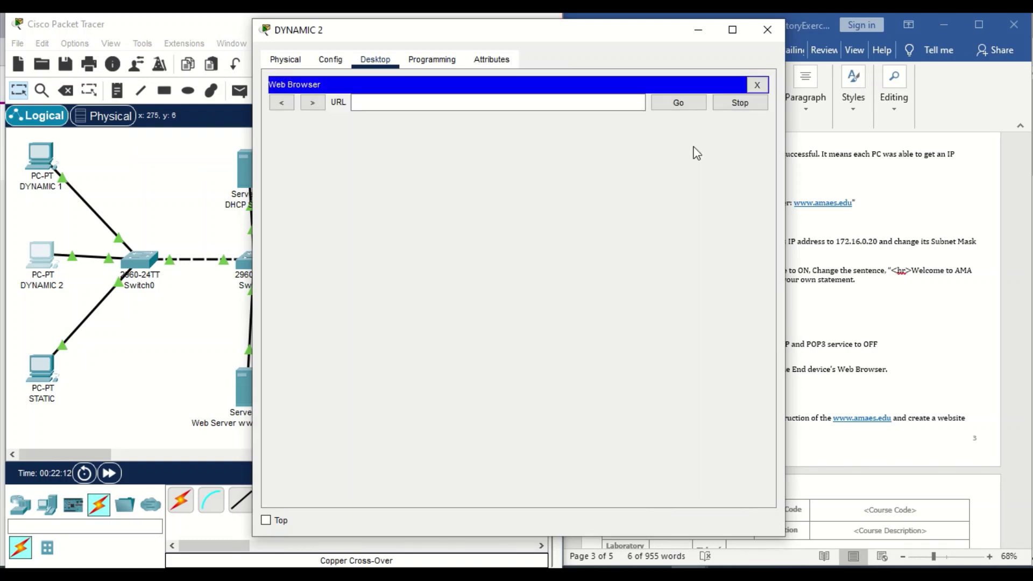
pyautogui.click(560, 98)
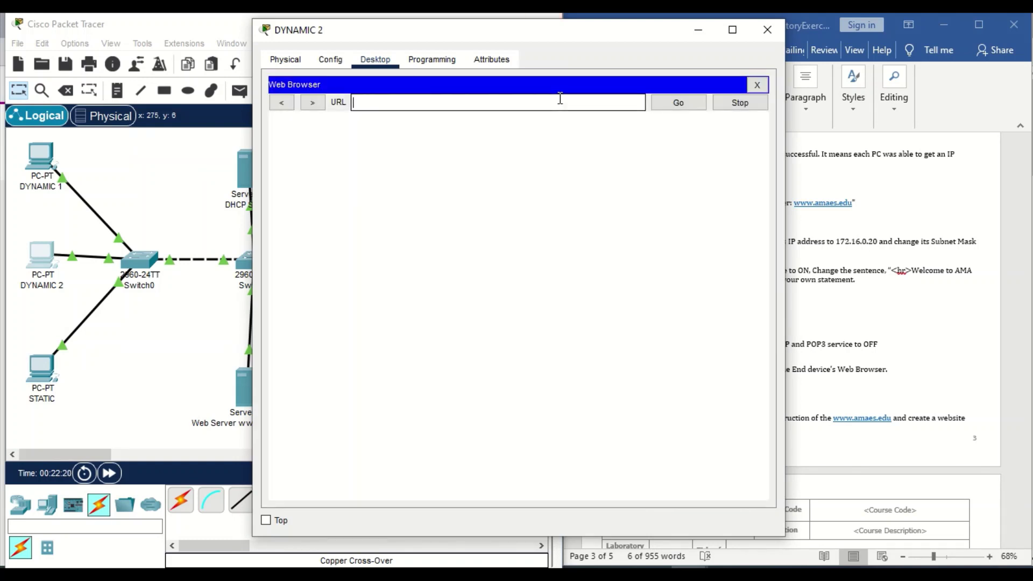
pyautogui.write('172.16.0.50')
pyautogui.press('Return')
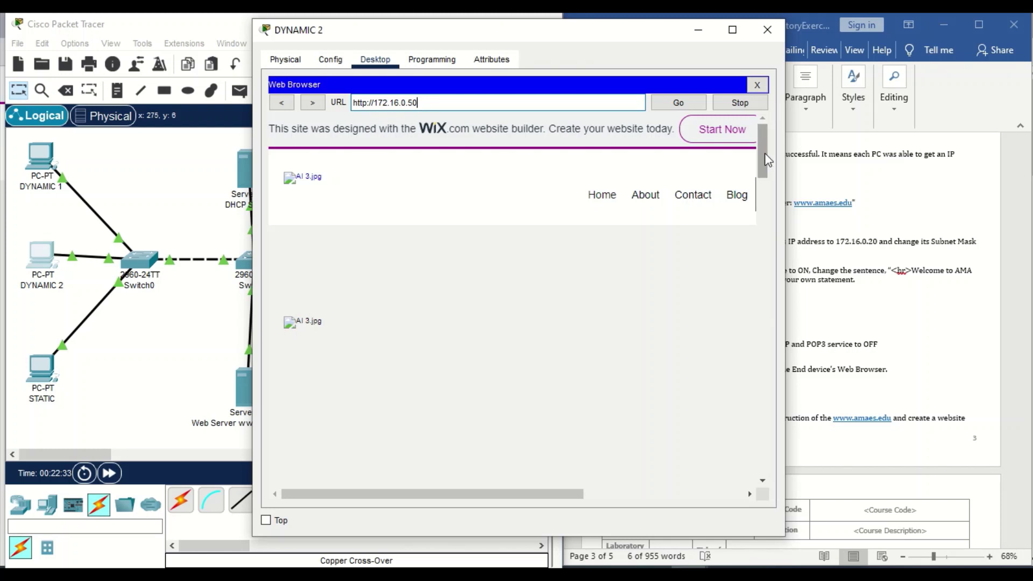
# - Look over the full length and width of the website on DYNAMIC 2, and close the PC's window
pyautogui.moveTo(766, 160)
pyautogui.mouseDown()
pyautogui.moveTo(800, 242)
pyautogui.moveTo(796, 188)
pyautogui.moveTo(810, 284)
pyautogui.moveTo(766, 333)
pyautogui.moveTo(770, 395)
pyautogui.moveTo(778, 291)
pyautogui.moveTo(766, 169)
pyautogui.mouseUp()
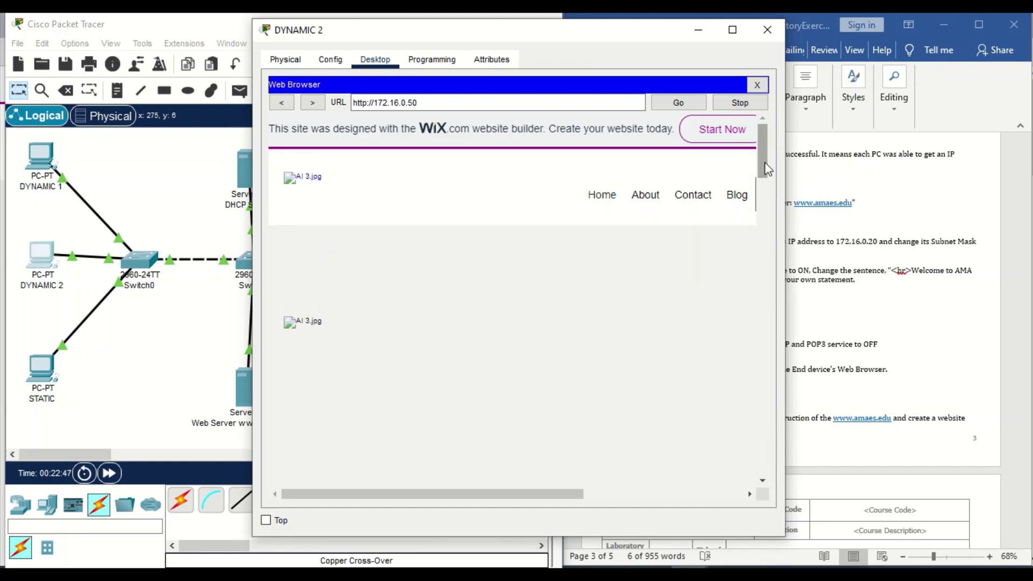
pyautogui.moveTo(764, 162); pyautogui.dragTo(782, 311)
pyautogui.moveTo(579, 495); pyautogui.dragTo(767, 502)
pyautogui.scroll(-1, 765, 315)
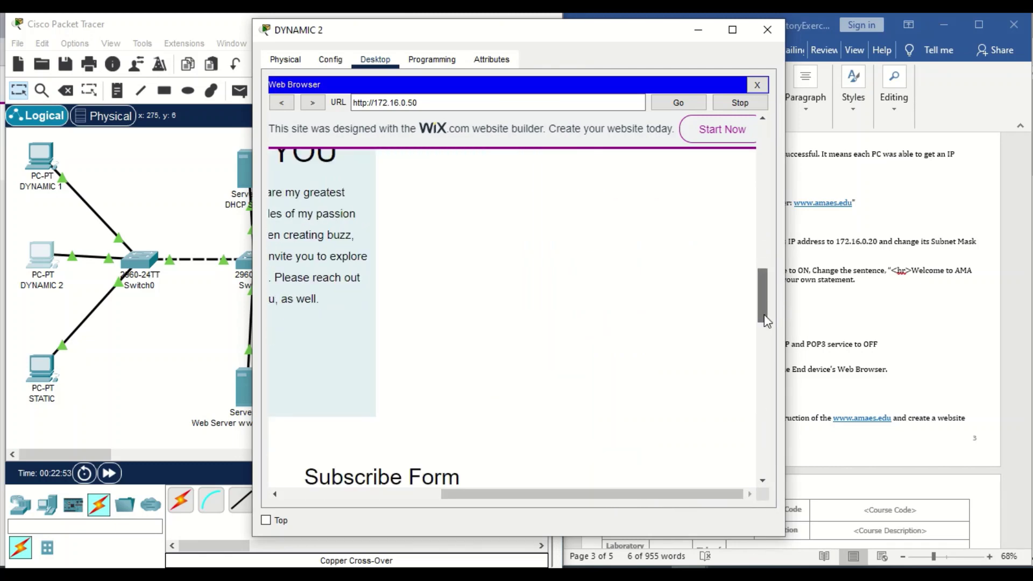
pyautogui.moveTo(764, 316); pyautogui.dragTo(765, 152)
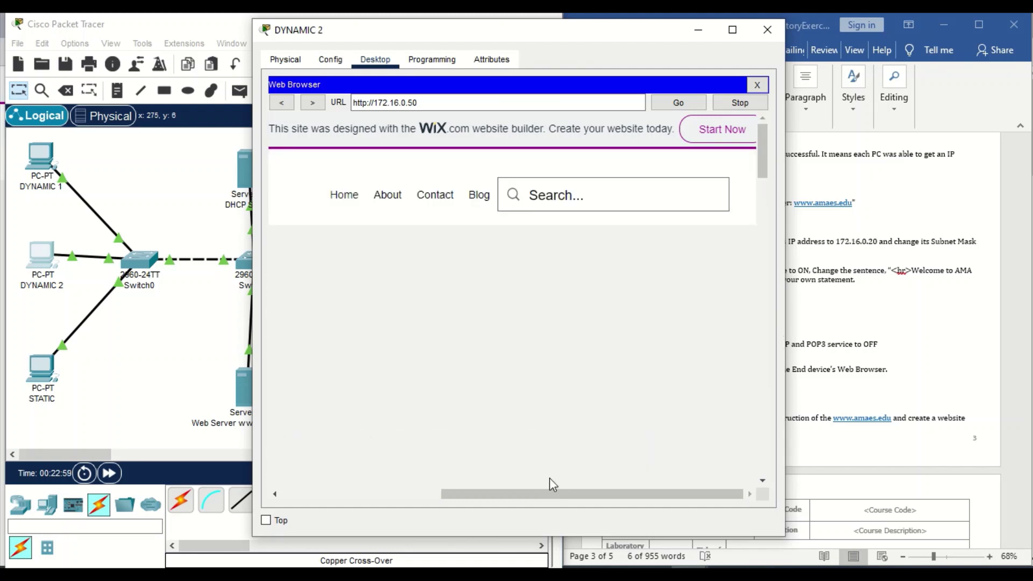
pyautogui.moveTo(566, 496); pyautogui.dragTo(322, 492)
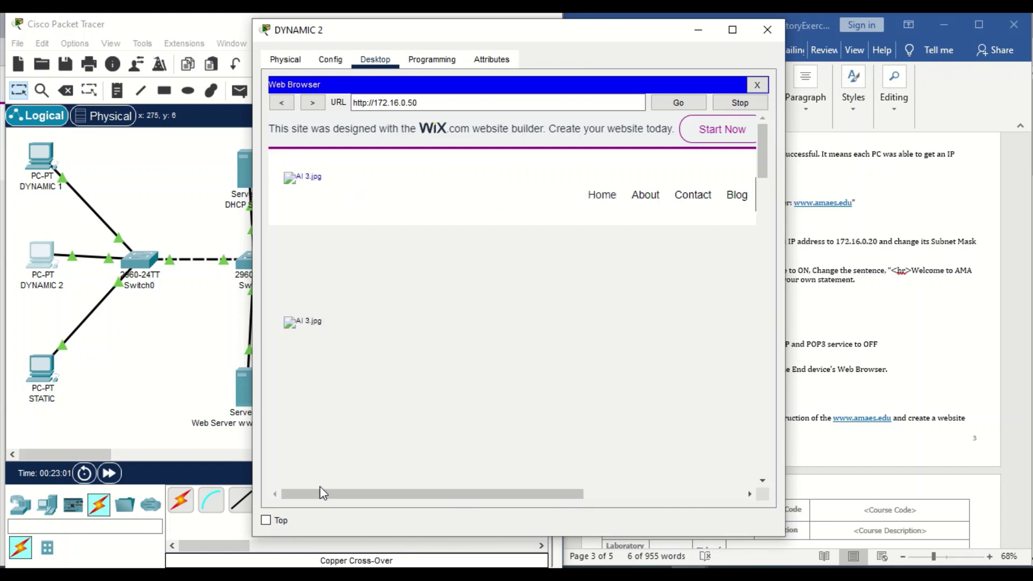
pyautogui.click(767, 30)
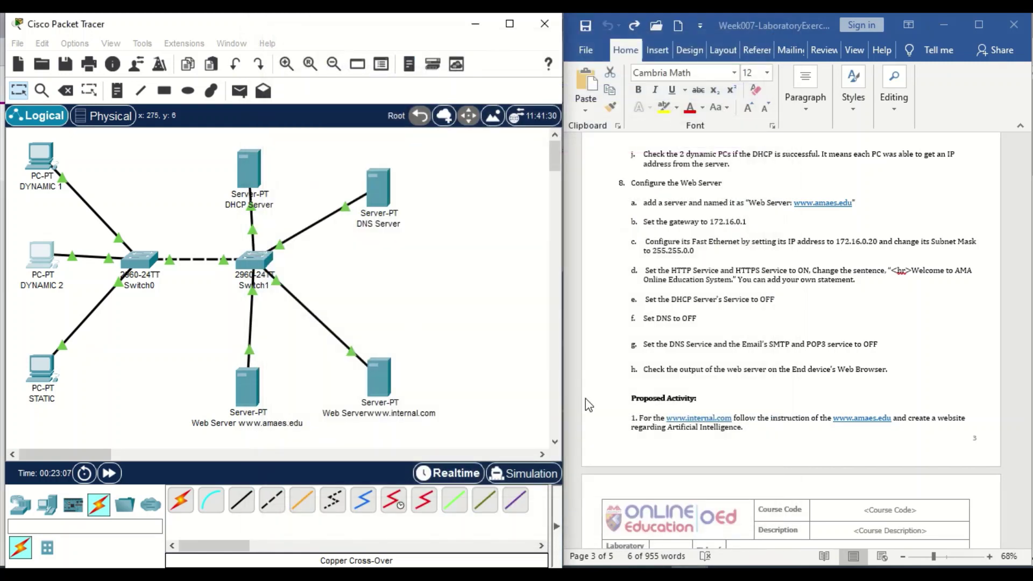
# - Switch to the lab document in Word and read the questions and student instructions on page 4
pyautogui.click(995, 363)
pyautogui.moveTo(1028, 371); pyautogui.dragTo(1027, 431)
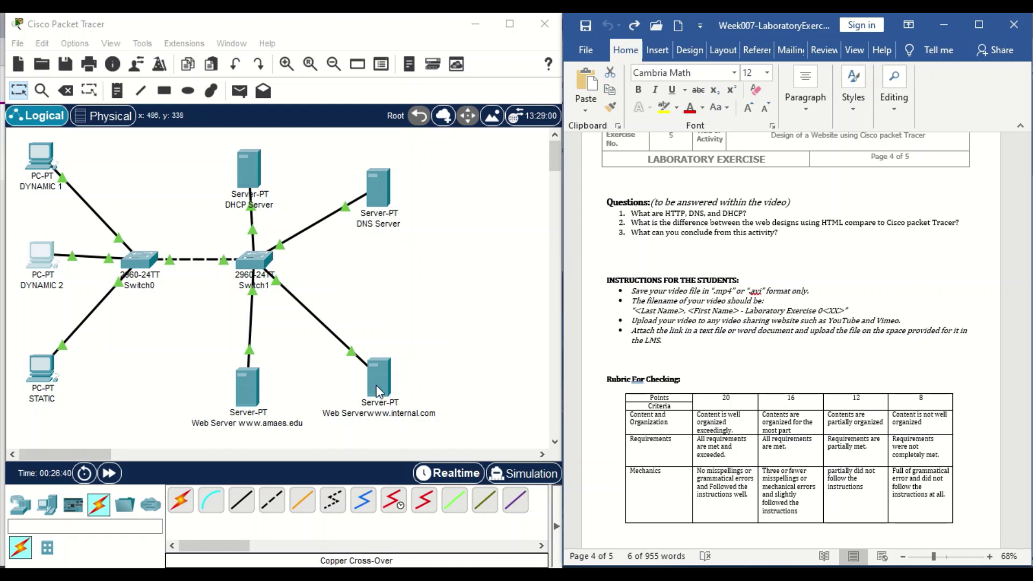
pyautogui.click(38, 383)
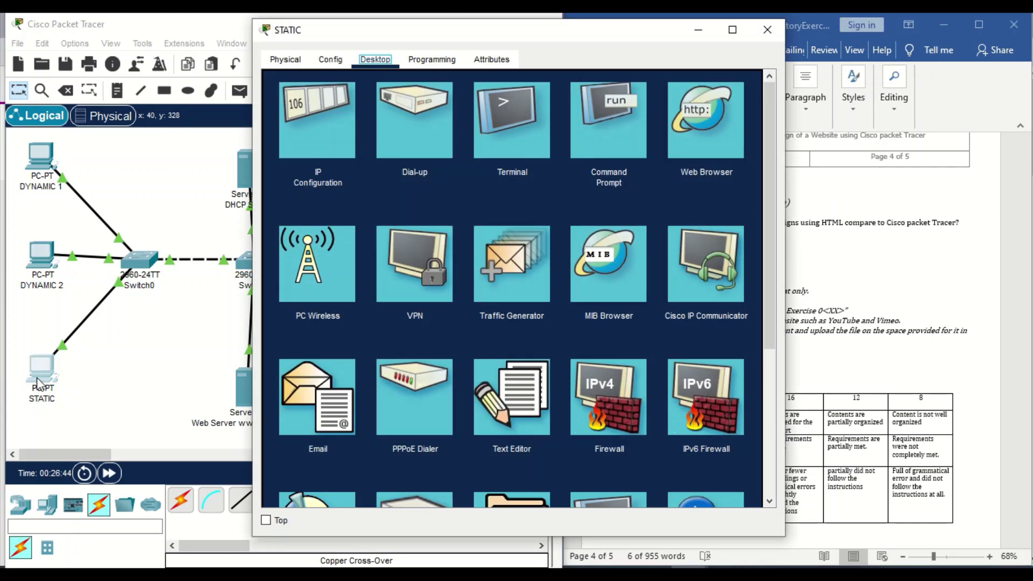
pyautogui.click(716, 135)
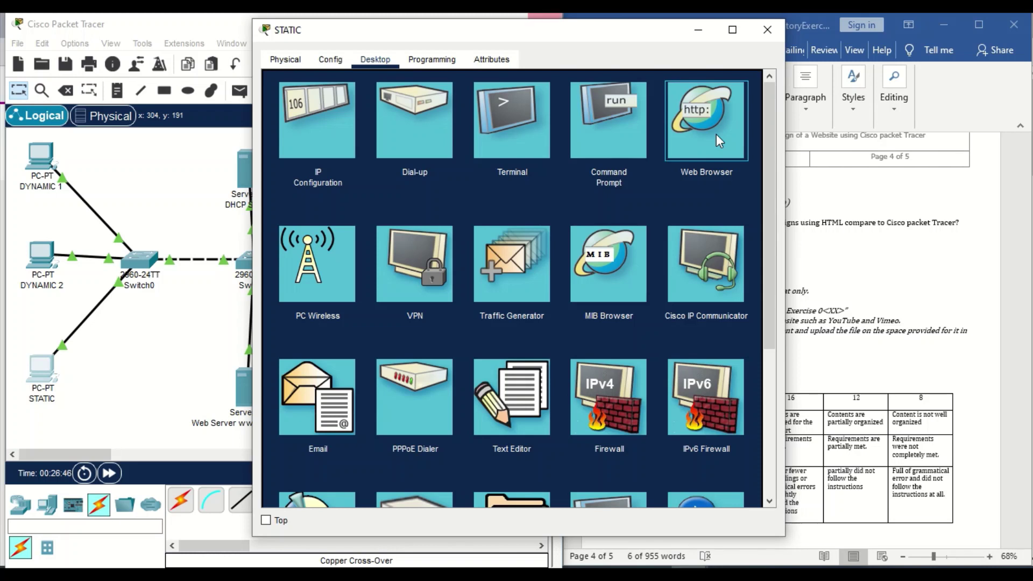
pyautogui.click(715, 133)
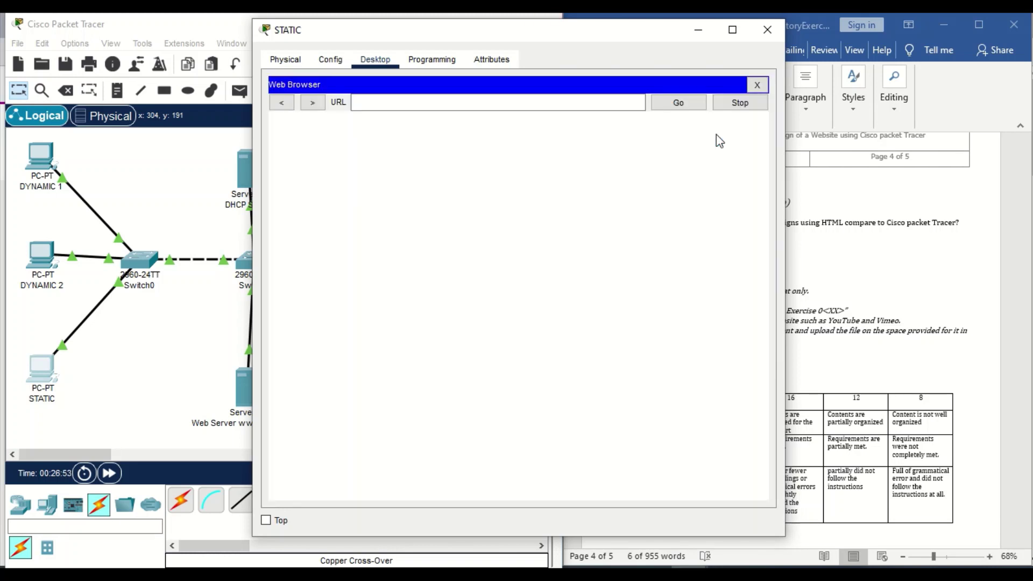
pyautogui.click(552, 103)
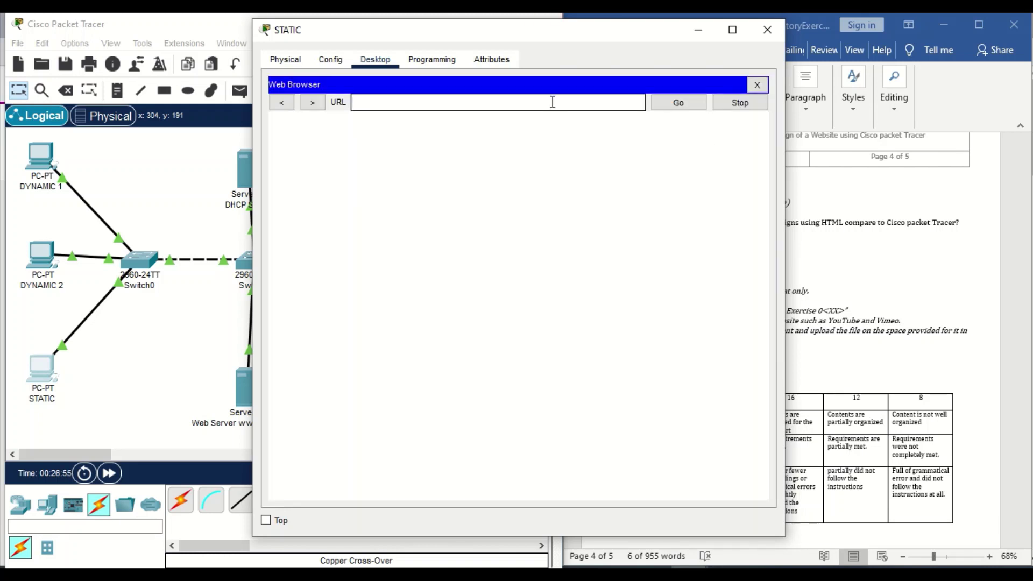
pyautogui.write('172.16.0.50')
pyautogui.press('Home')
pyautogui.write('http://')
pyautogui.press('End')
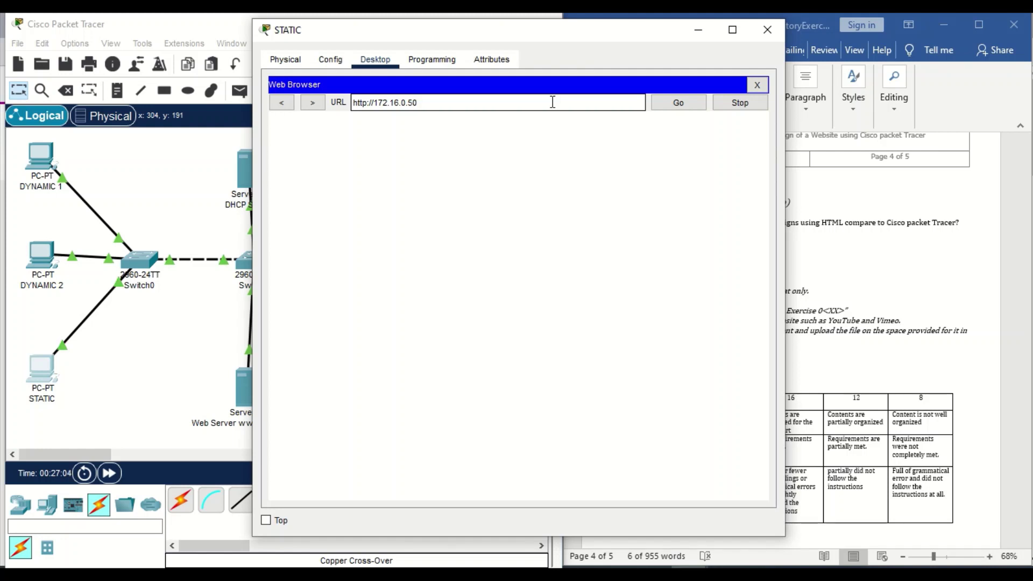
pyautogui.press('Return')
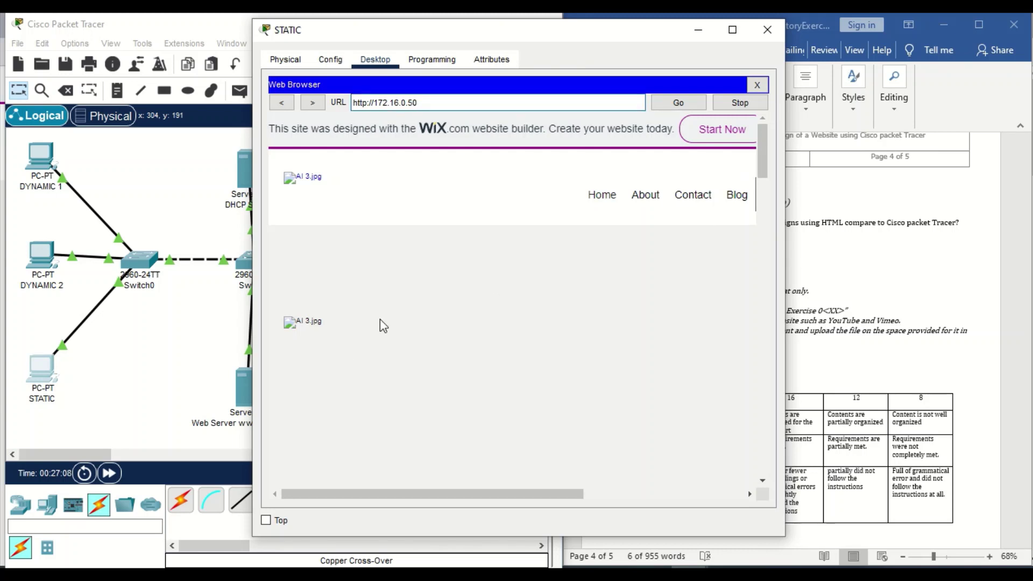
# - Look over the website's content on the STATIC PC, move its window beside the lab document, and close it
pyautogui.moveTo(765, 174); pyautogui.dragTo(762, 284)
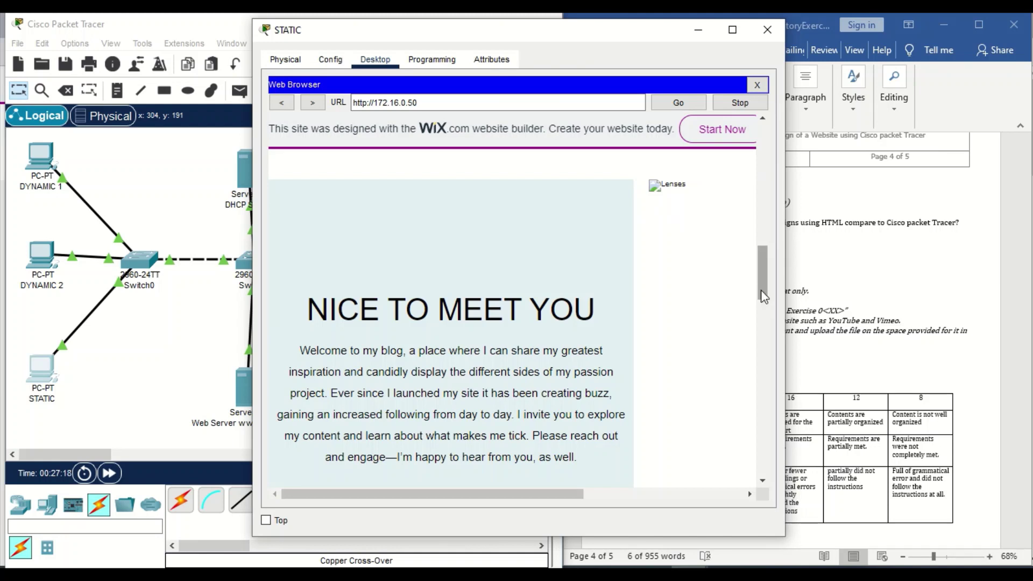
pyautogui.moveTo(566, 494); pyautogui.dragTo(744, 494)
pyautogui.moveTo(764, 305); pyautogui.dragTo(763, 137)
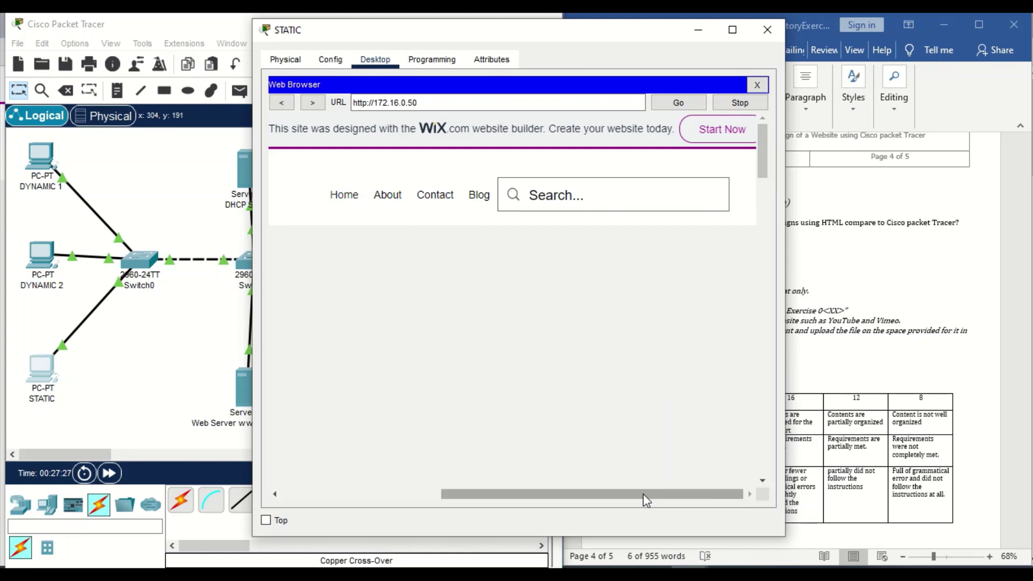
pyautogui.moveTo(644, 493); pyautogui.dragTo(374, 493)
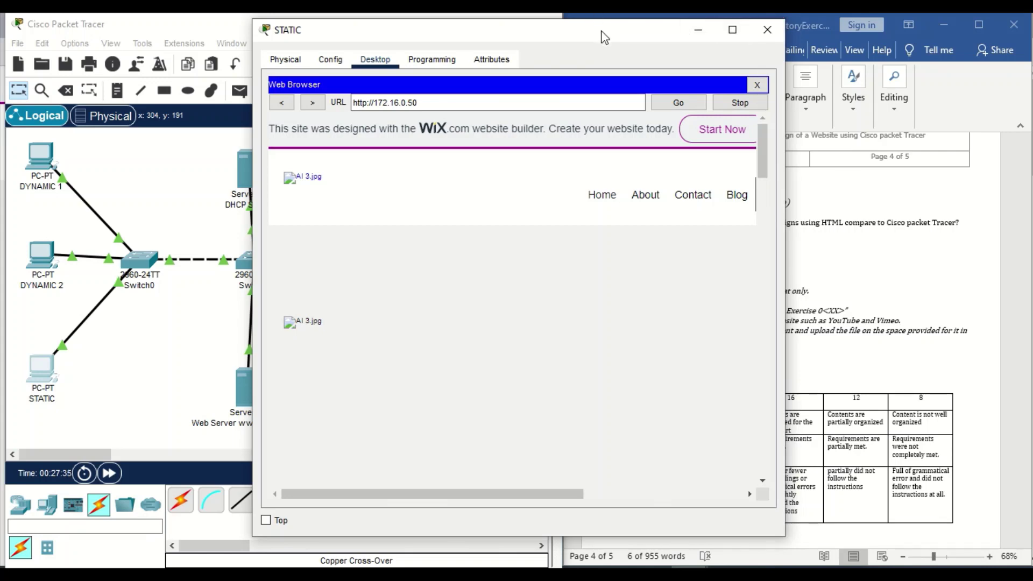
pyautogui.moveTo(603, 31); pyautogui.dragTo(359, 53)
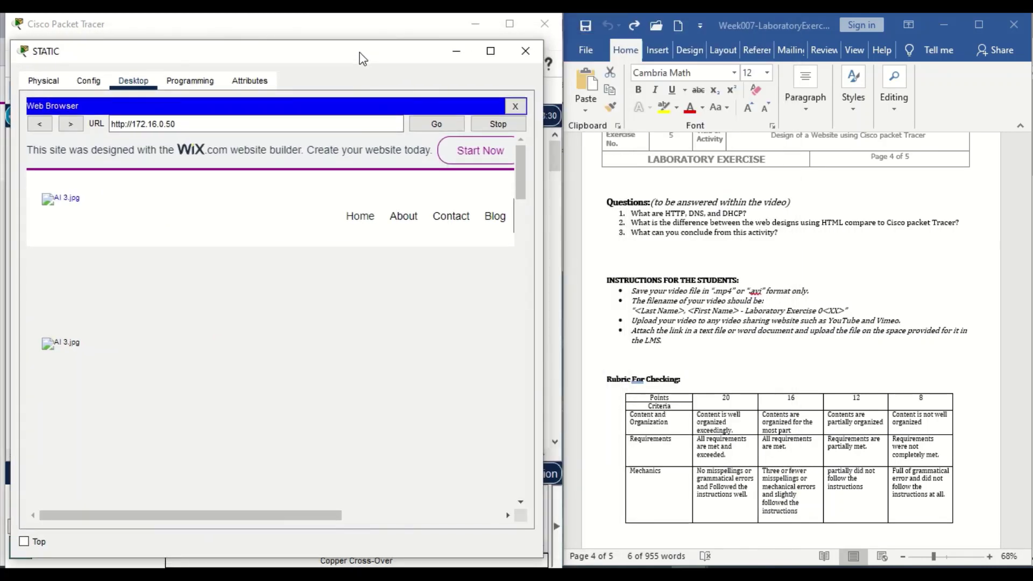
pyautogui.click(526, 52)
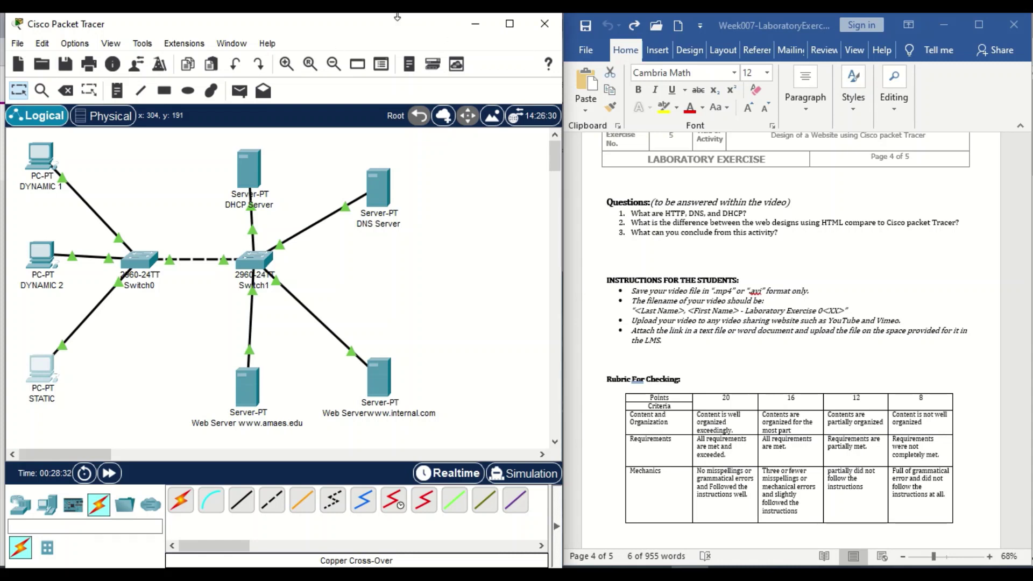
pyautogui.moveTo(398, 16)
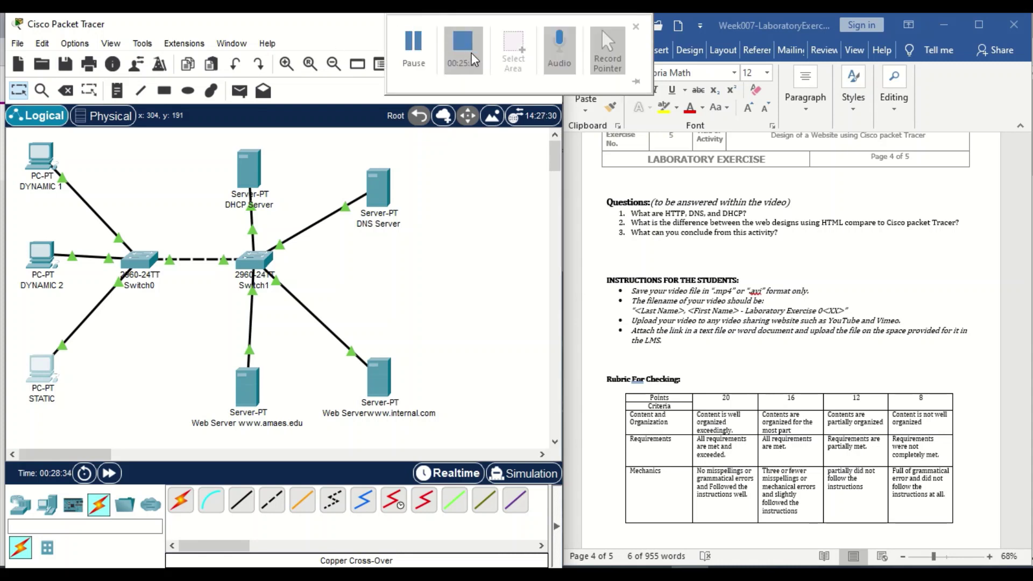